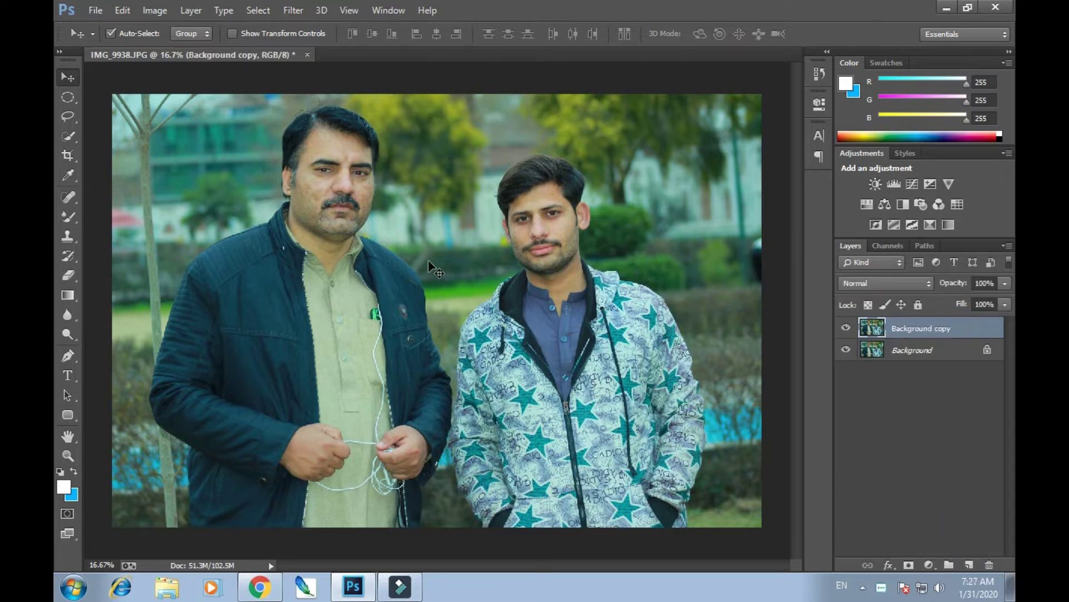
Remove the blemish on the older man's image-left cheek with the Spot Healing Brush at 20 px
{"action": "key", "text": "ctrl+plus"}
{"action": "key", "text": "ctrl+plus"}
{"action": "left_click", "coordinate": [68, 197]}
{"action": "left_click_drag", "start_coordinate": [244, 141], "coordinate": [369, 336]}
{"action": "key", "text": "ctrl+plus"}
{"action": "key", "text": "ctrl+plus"}
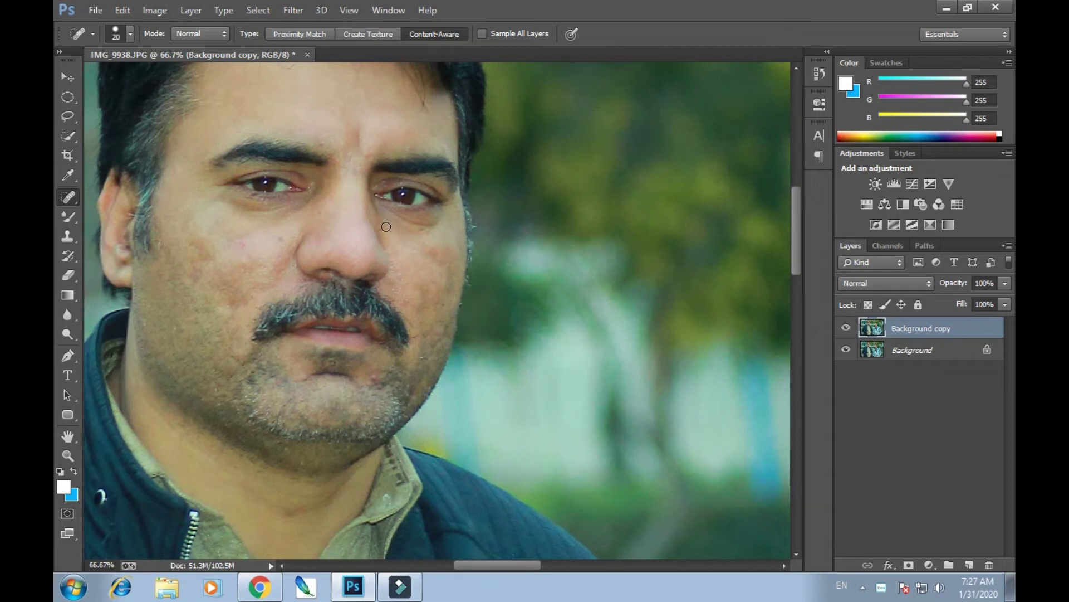
{"action": "left_click", "coordinate": [240, 245]}
{"action": "mouse_move", "coordinate": [376, 243]}
{"action": "left_mouse_down"}
{"action": "mouse_move", "coordinate": [408, 344]}
{"action": "mouse_move", "coordinate": [234, 284]}
{"action": "left_mouse_up"}
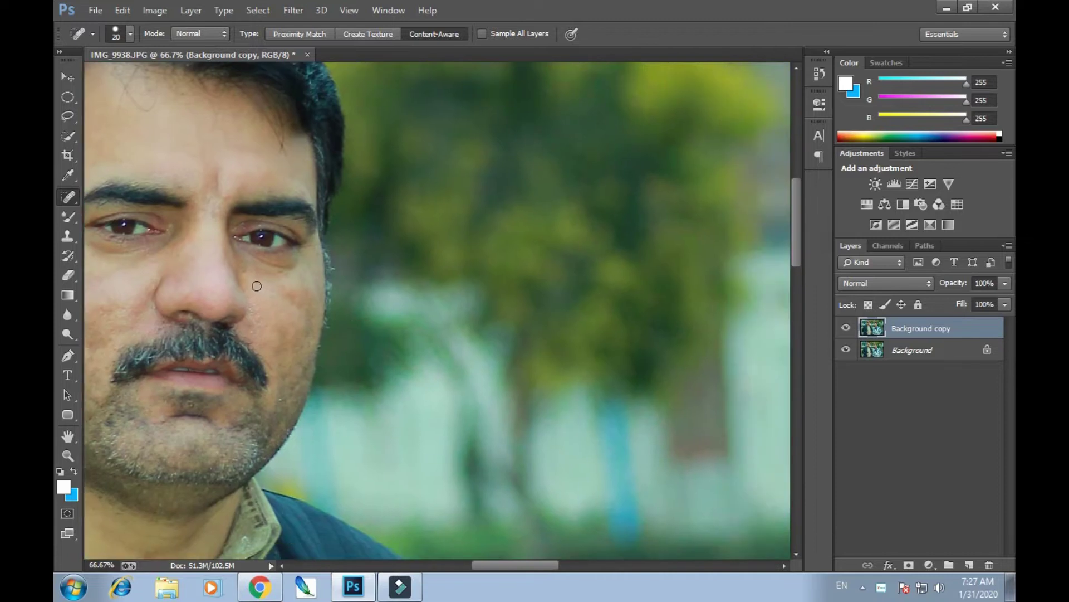
Heal the spots on the younger man's forehead with the Spot Healing Brush
{"action": "left_click_drag", "start_coordinate": [438, 323], "coordinate": [432, 270]}
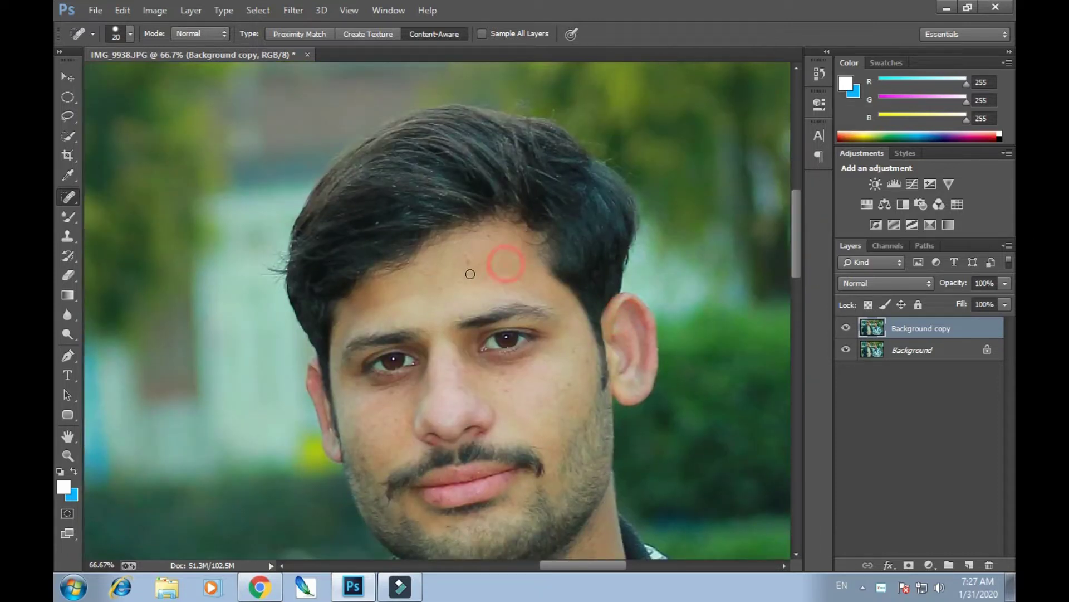
{"action": "left_click", "coordinate": [489, 236]}
{"action": "left_click", "coordinate": [471, 271]}
{"action": "left_click", "coordinate": [476, 295]}
Heal the remaining spots on the younger man's cheeks and under his eyes
{"action": "left_click_drag", "start_coordinate": [496, 424], "coordinate": [511, 329]}
{"action": "left_click", "coordinate": [521, 295]}
{"action": "left_click", "coordinate": [515, 277]}
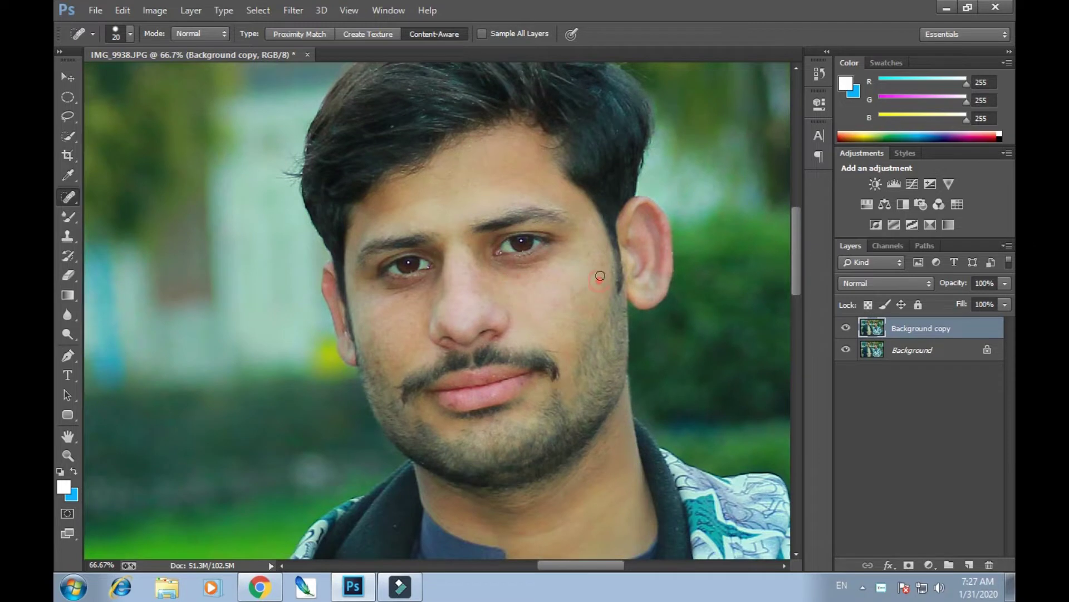
{"action": "left_click_drag", "start_coordinate": [491, 382], "coordinate": [530, 348]}
{"action": "left_click", "coordinate": [489, 366]}
{"action": "left_click", "coordinate": [444, 268]}
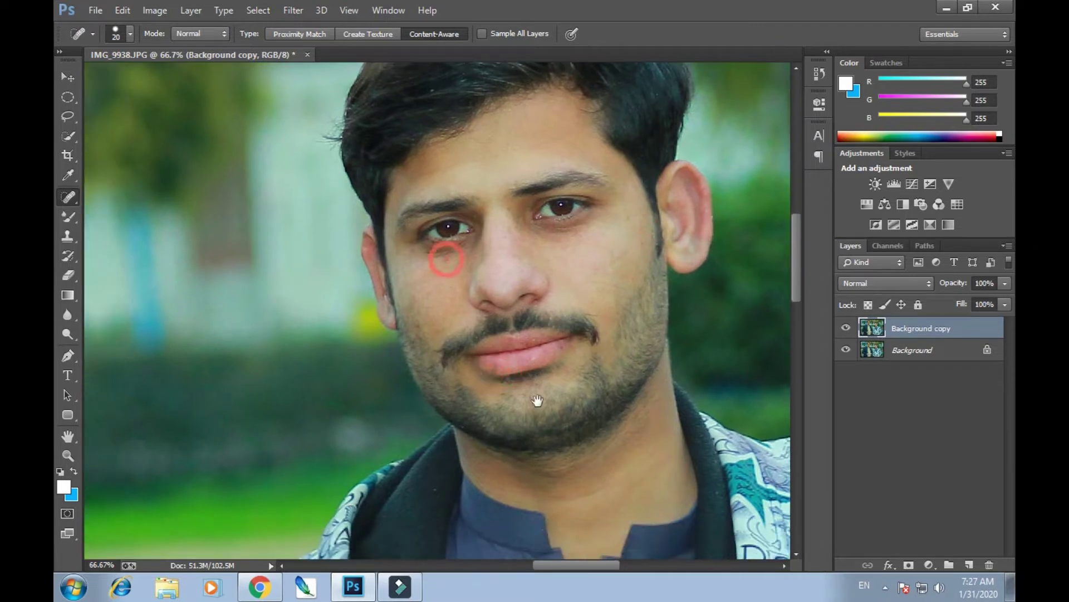
Set the Mixer Brush to a soft round tip, enlarge it to 125 px and blend the older man's forehead skin
{"action": "left_click", "coordinate": [68, 216]}
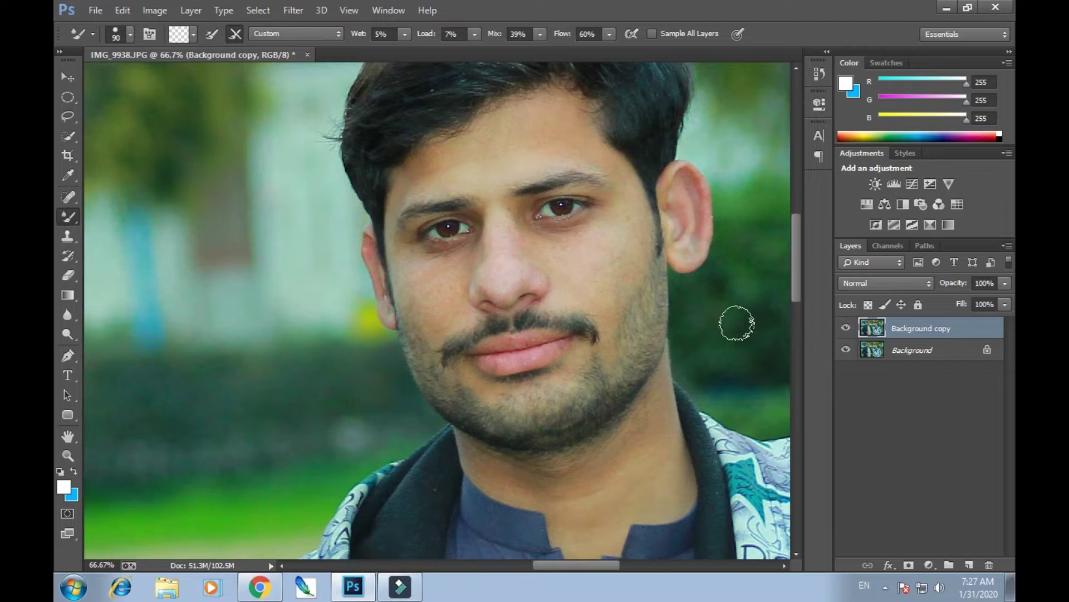
{"action": "key", "text": "ctrl+minus"}
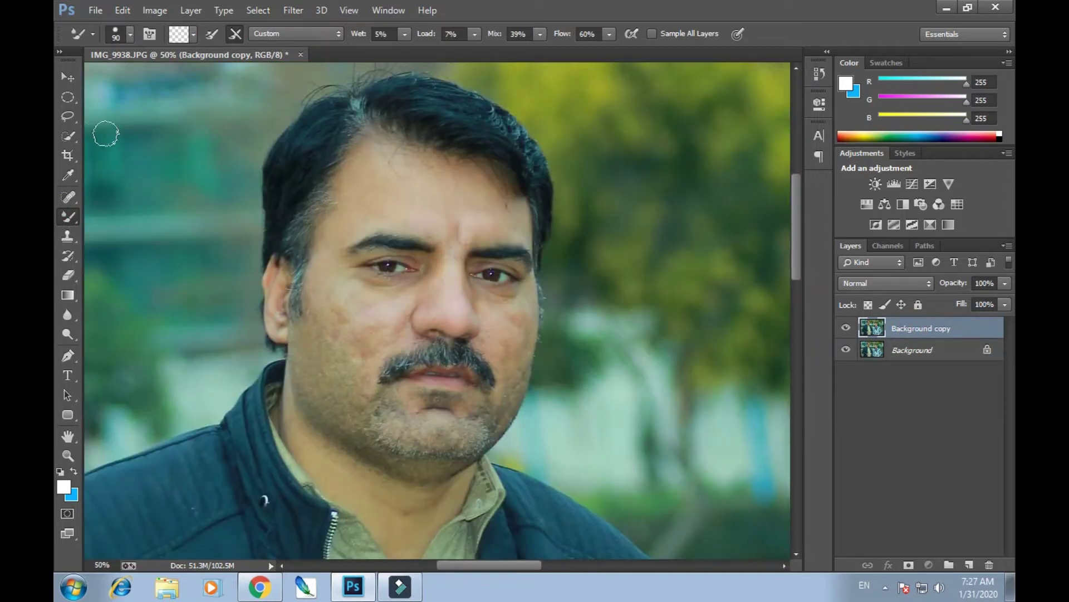
{"action": "left_click", "coordinate": [125, 34]}
{"action": "left_click", "coordinate": [88, 150]}
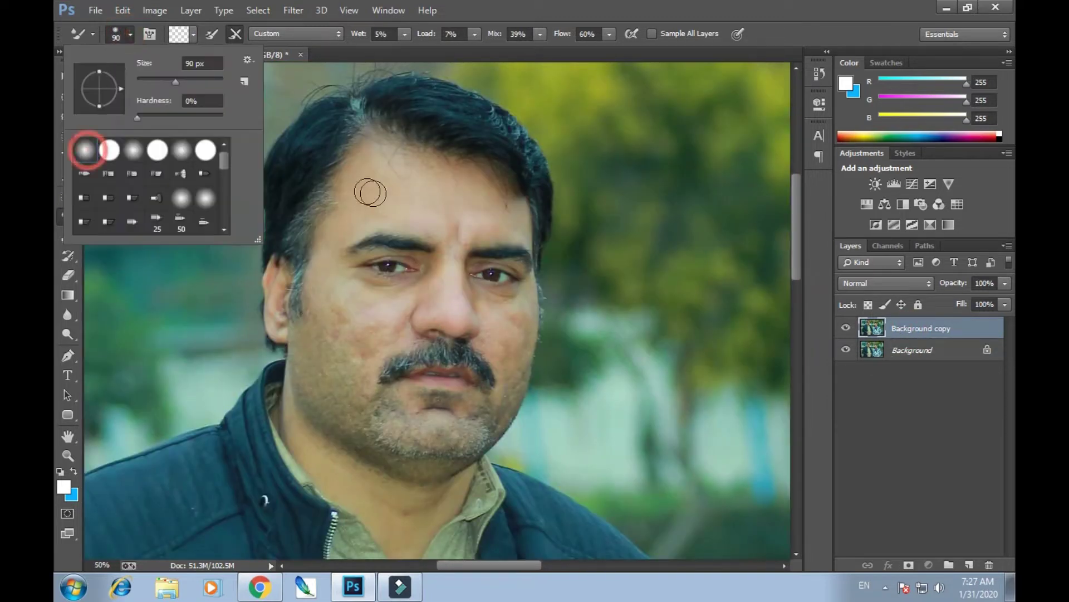
{"action": "left_click", "coordinate": [367, 190]}
{"action": "key", "text": "bracketright"}
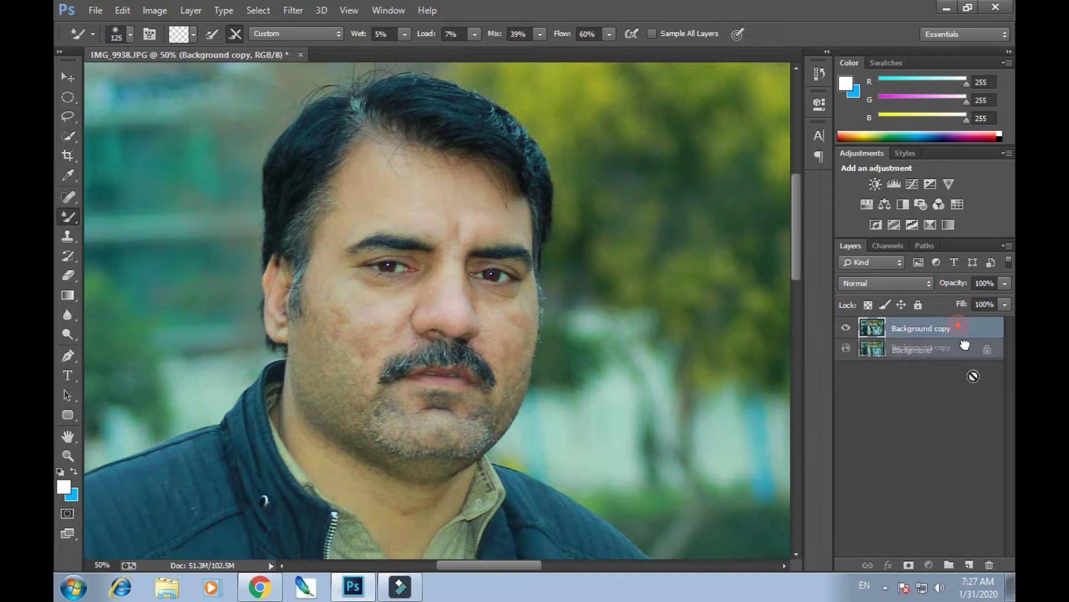
Duplicate the Background copy layer and smooth the older man's forehead on the duplicate with the Mixer Brush
{"action": "left_click_drag", "start_coordinate": [959, 329], "coordinate": [969, 564]}
{"action": "mouse_move", "coordinate": [374, 181]}
{"action": "left_mouse_down"}
{"action": "mouse_move", "coordinate": [399, 215]}
{"action": "mouse_move", "coordinate": [437, 209]}
{"action": "mouse_move", "coordinate": [399, 173]}
{"action": "mouse_move", "coordinate": [496, 196]}
{"action": "mouse_move", "coordinate": [510, 214]}
{"action": "mouse_move", "coordinate": [446, 217]}
{"action": "mouse_move", "coordinate": [449, 231]}
{"action": "mouse_move", "coordinate": [443, 105]}
{"action": "left_mouse_up"}
{"action": "key", "text": "bracketright"}
{"action": "key", "text": "bracketright"}
{"action": "key", "text": "bracketright"}
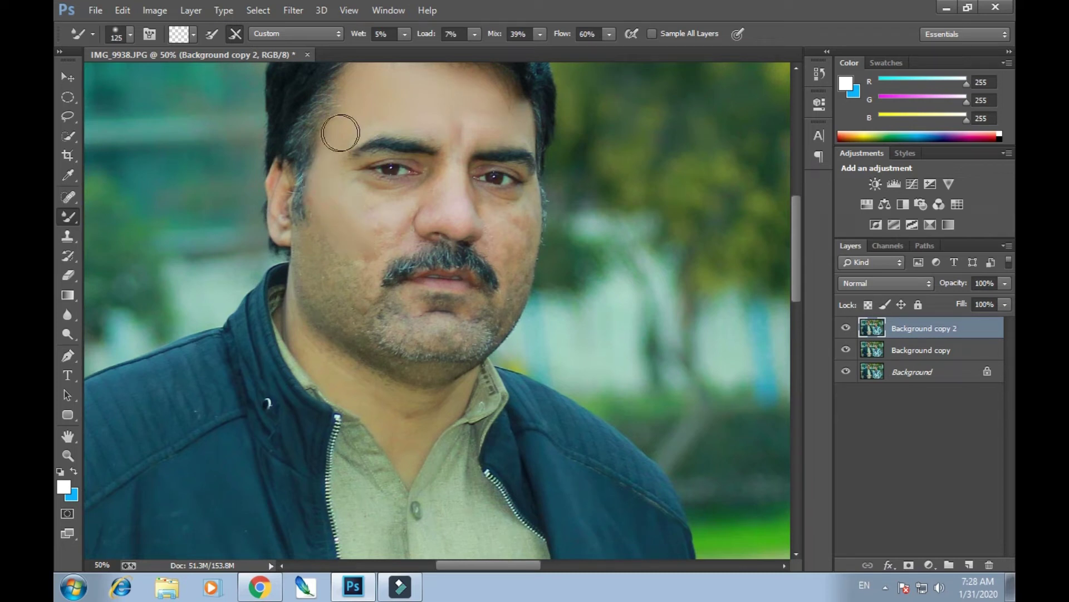
Smooth the blotchy skin on the older man's image-left cheek, adjusting the Mixer Brush size down to 70 px
{"action": "key", "text": "bracketleft"}
{"action": "key", "text": "bracketleft"}
{"action": "key", "text": "bracketleft"}
{"action": "key", "text": "bracketleft"}
{"action": "key", "text": "bracketright"}
{"action": "key", "text": "bracketright"}
{"action": "left_click", "coordinate": [375, 260]}
{"action": "key", "text": "bracketleft"}
{"action": "key", "text": "bracketleft"}
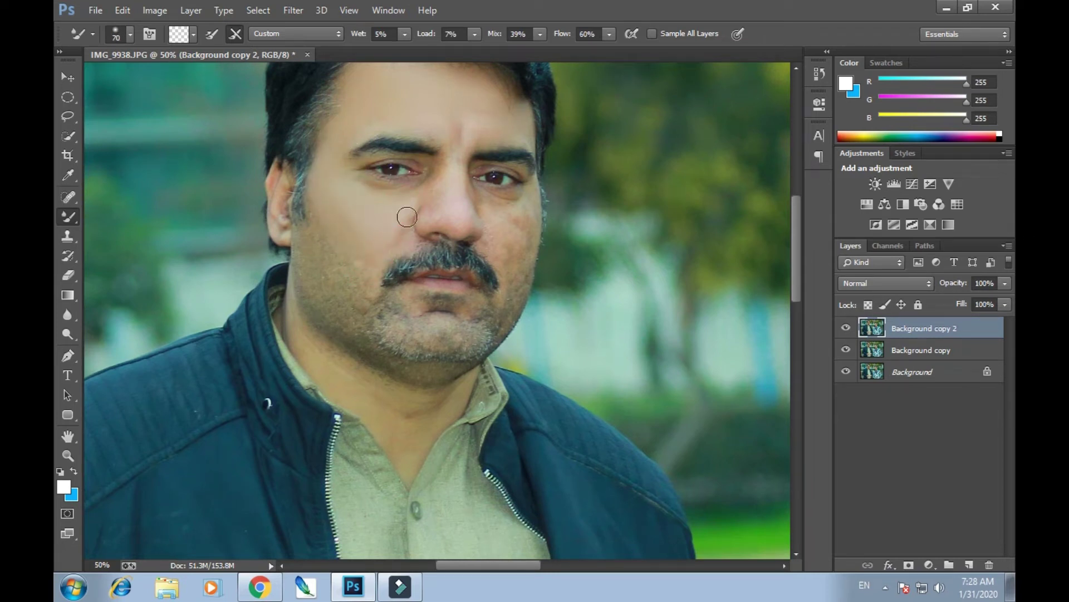
Blend the skin along the older man's nose and the cheek beside it
{"action": "key", "text": "bracketright"}
{"action": "key", "text": "bracketright"}
{"action": "key", "text": "bracketright"}
{"action": "left_click_drag", "start_coordinate": [414, 208], "coordinate": [439, 182]}
{"action": "left_click", "coordinate": [433, 215]}
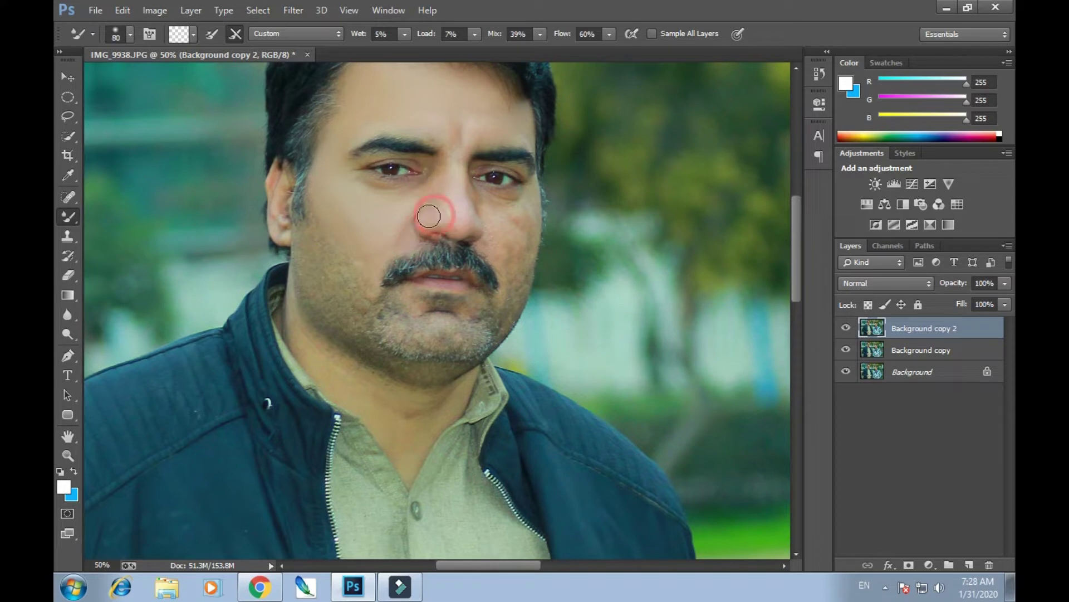
Smooth the older man's image-right cheek, resizing the Mixer Brush to suit the area
{"action": "left_click_drag", "start_coordinate": [474, 226], "coordinate": [423, 239]}
{"action": "left_click", "coordinate": [468, 226]}
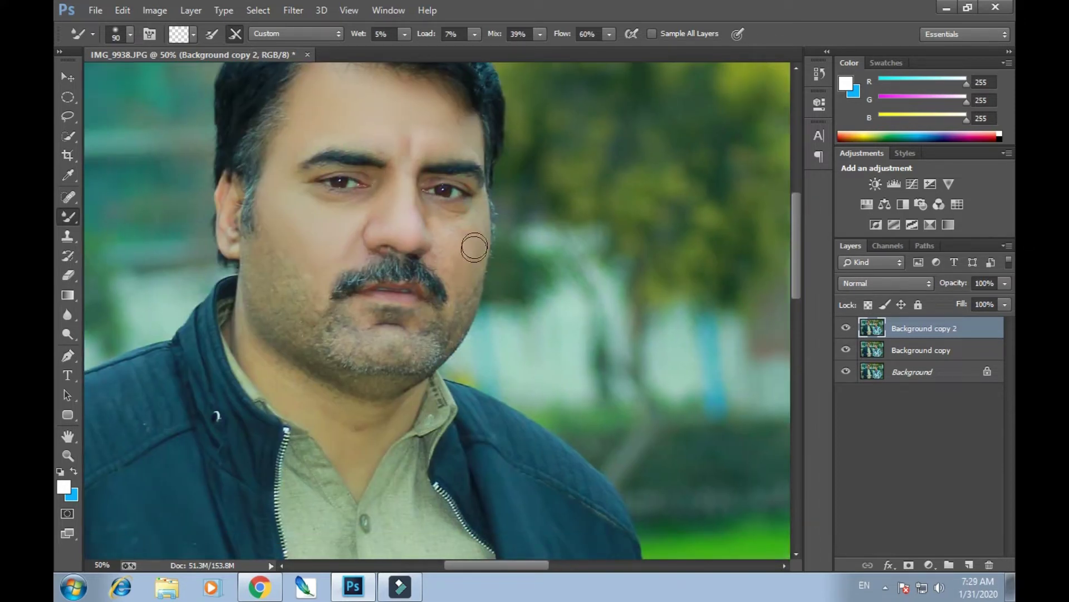
{"action": "key", "text": "bracketright"}
{"action": "key", "text": "bracketright"}
{"action": "key", "text": "bracketright"}
{"action": "key", "text": "bracketright"}
{"action": "key", "text": "bracketleft"}
{"action": "key", "text": "bracketleft"}
{"action": "key", "text": "bracketleft"}
{"action": "key", "text": "bracketleft"}
{"action": "key", "text": "bracketleft"}
{"action": "key", "text": "bracketleft"}
{"action": "key", "text": "bracketleft"}
Blend the skin beside the moustache corner and around the older man's chin with a 50 px Mixer Brush
{"action": "scroll", "coordinate": [449, 253], "scroll_direction": "up", "scroll_amount": 2}
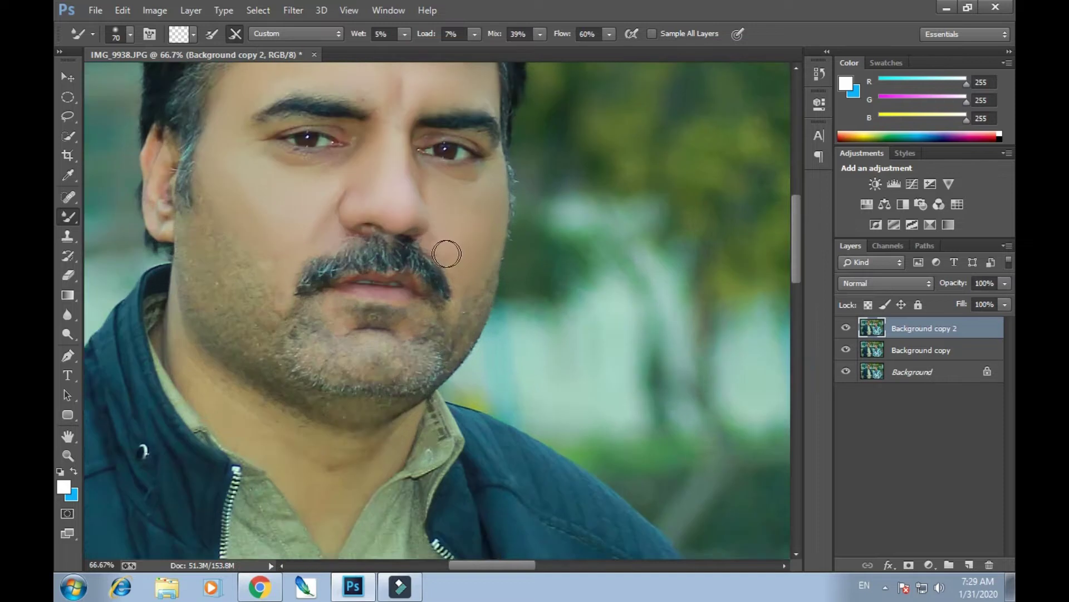
{"action": "left_click_drag", "start_coordinate": [434, 456], "coordinate": [499, 317]}
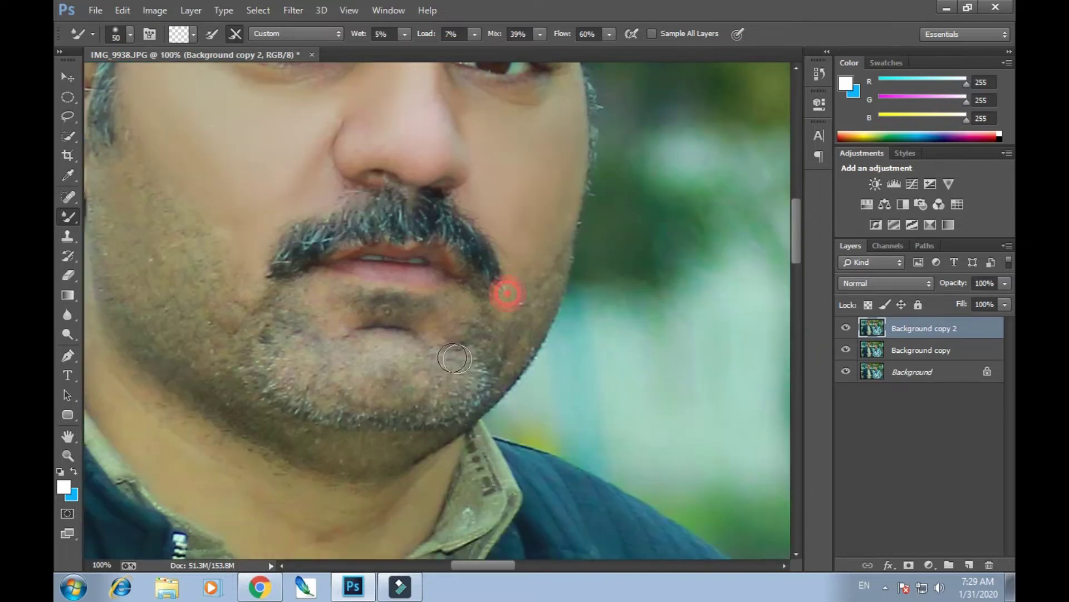
{"action": "scroll", "coordinate": [337, 323], "scroll_direction": "down", "scroll_amount": 2}
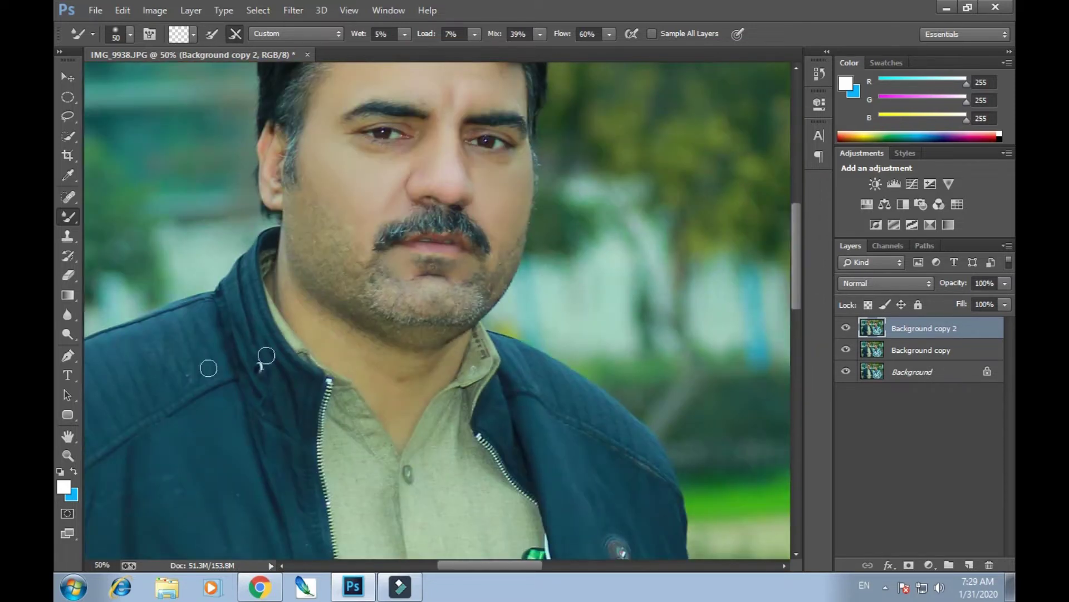
Smooth the older man's neck with the Mixer Brush at about 70 px
{"action": "key", "text": "bracketright"}
{"action": "key", "text": "bracketright"}
{"action": "mouse_move", "coordinate": [378, 359]}
{"action": "left_mouse_down"}
{"action": "mouse_move", "coordinate": [407, 367]}
{"action": "mouse_move", "coordinate": [402, 386]}
{"action": "mouse_move", "coordinate": [422, 384]}
{"action": "mouse_move", "coordinate": [436, 367]}
{"action": "mouse_move", "coordinate": [406, 396]}
{"action": "left_mouse_up"}
{"action": "key", "text": "bracketleft"}
Enlarge the Mixer Brush and blend the older man's image-left cheek once more
{"action": "scroll", "coordinate": [370, 310], "scroll_direction": "up", "scroll_amount": 3}
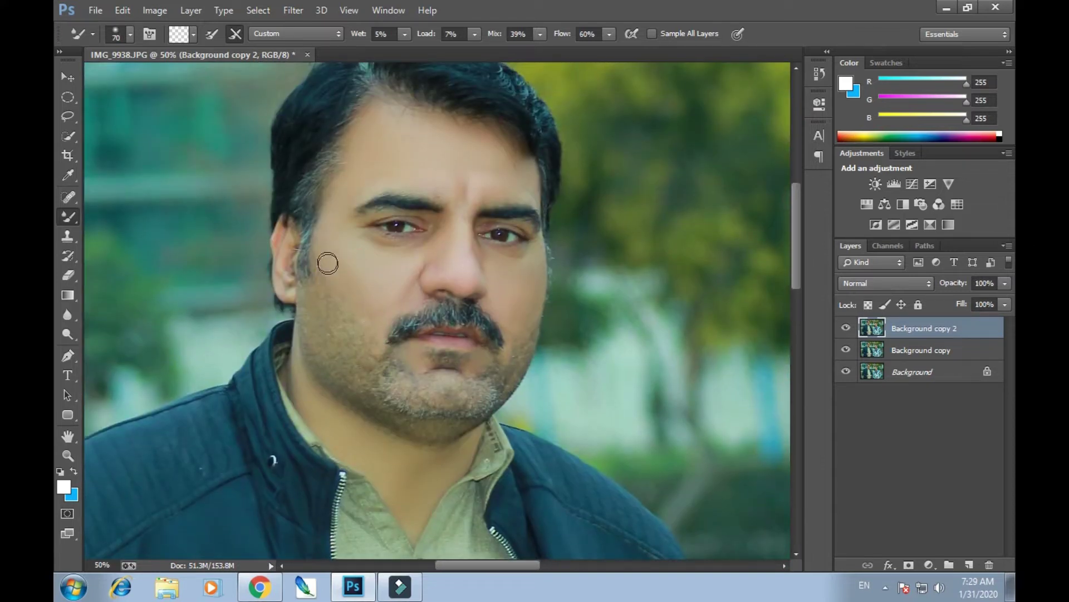
{"action": "key", "text": "bracketright"}
{"action": "key", "text": "bracketright"}
{"action": "key", "text": "bracketright"}
{"action": "left_click", "coordinate": [363, 284]}
Smooth the back of the older man's image-left hand with the Mixer Brush at 125 and 90 px
{"action": "scroll", "coordinate": [460, 303], "scroll_direction": "down", "scroll_amount": 15}
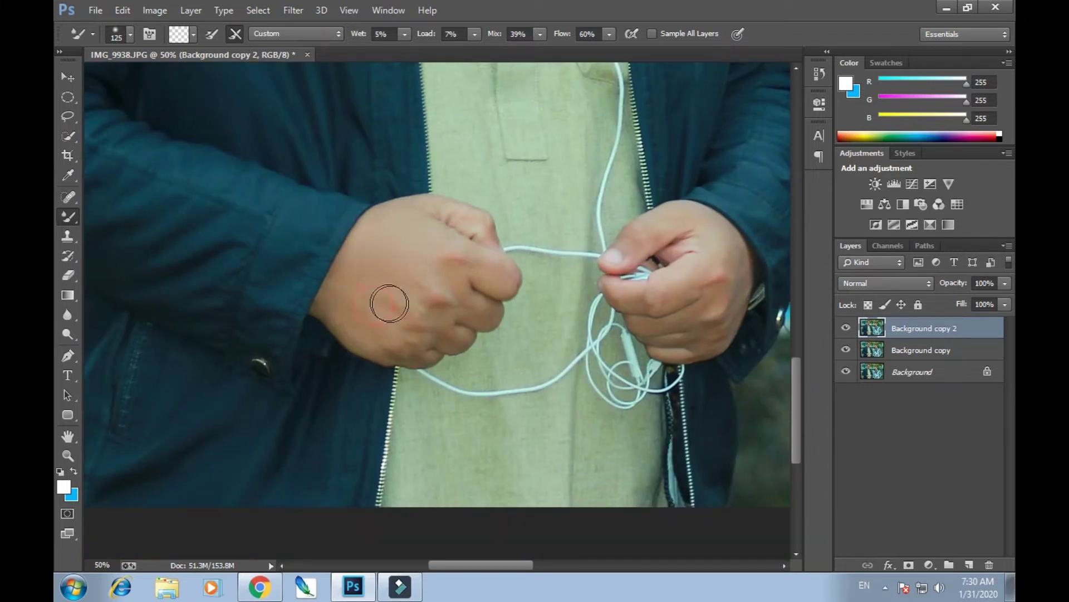
{"action": "left_click_drag", "start_coordinate": [390, 303], "coordinate": [324, 289]}
{"action": "key", "text": "bracketleft"}
{"action": "left_click_drag", "start_coordinate": [393, 247], "coordinate": [415, 249]}
{"action": "left_click_drag", "start_coordinate": [366, 322], "coordinate": [344, 341]}
Smooth the skin of the older man's image-right hand, including the fingers
{"action": "left_click_drag", "start_coordinate": [626, 218], "coordinate": [474, 216]}
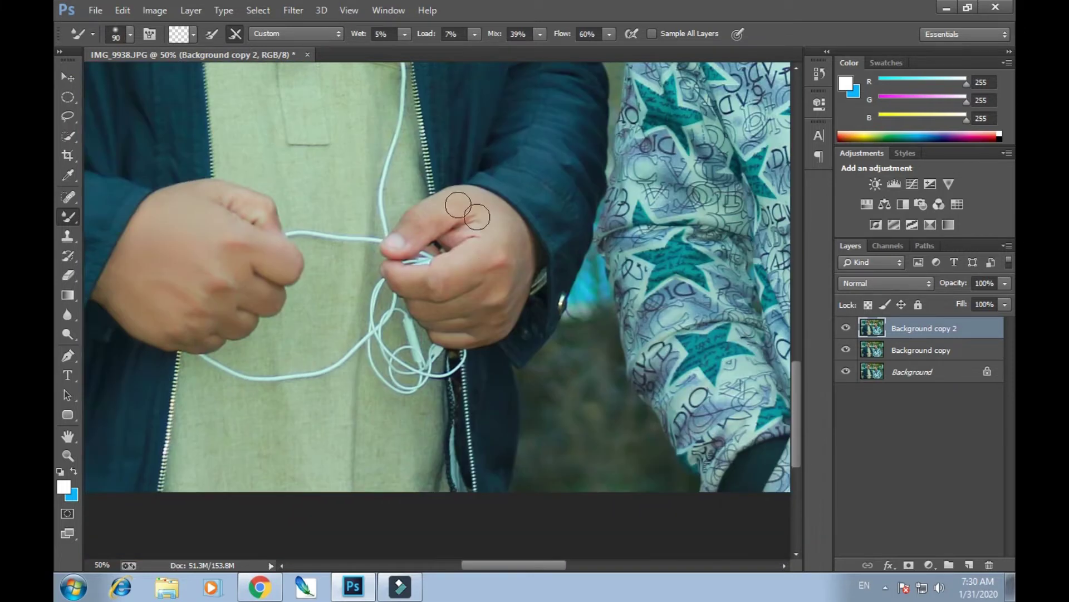
{"action": "key", "text": "bracketright"}
{"action": "key", "text": "bracketright"}
{"action": "left_click", "coordinate": [510, 290]}
{"action": "left_click", "coordinate": [475, 325]}
{"action": "left_click_drag", "start_coordinate": [416, 218], "coordinate": [390, 301]}
Smooth the younger man's forehead with the Mixer Brush
{"action": "left_click_drag", "start_coordinate": [724, 234], "coordinate": [223, 390]}
{"action": "scroll", "coordinate": [473, 279], "scroll_direction": "down", "scroll_amount": 1}
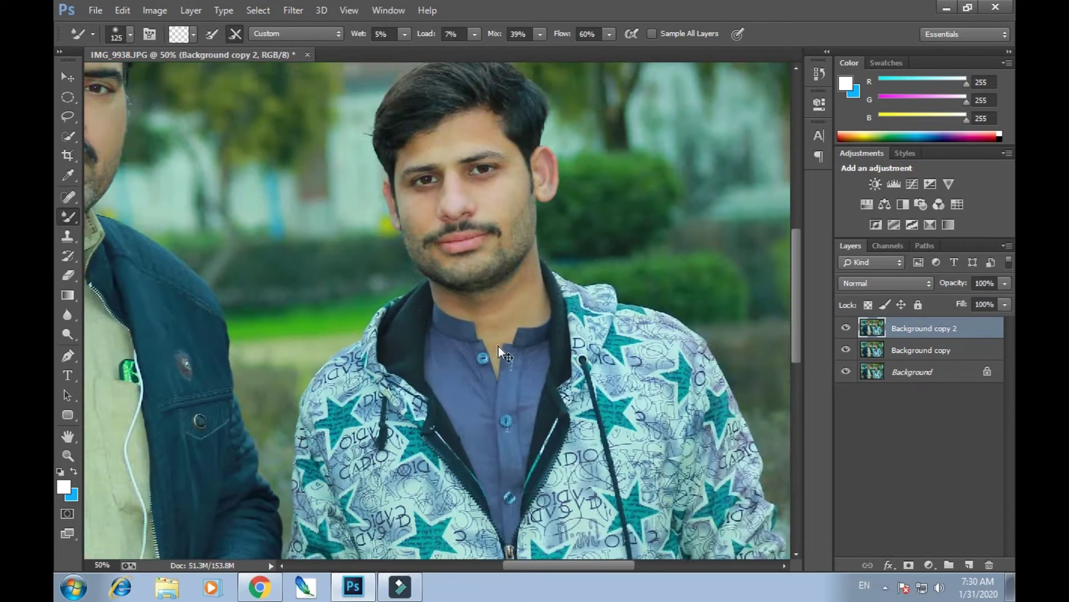
{"action": "left_click_drag", "start_coordinate": [451, 178], "coordinate": [530, 275]}
{"action": "scroll", "coordinate": [530, 243], "scroll_direction": "up", "scroll_amount": 2}
{"action": "left_click", "coordinate": [531, 246]}
{"action": "left_click", "coordinate": [528, 212]}
{"action": "key", "text": "bracketleft"}
{"action": "key", "text": "bracketleft"}
Blend the younger man's image-right cheek and nose, reducing the Mixer Brush to 50 px
{"action": "mouse_move", "coordinate": [642, 278]}
{"action": "left_mouse_down"}
{"action": "mouse_move", "coordinate": [618, 251]}
{"action": "mouse_move", "coordinate": [610, 185]}
{"action": "left_mouse_up"}
{"action": "key", "text": "bracketleft"}
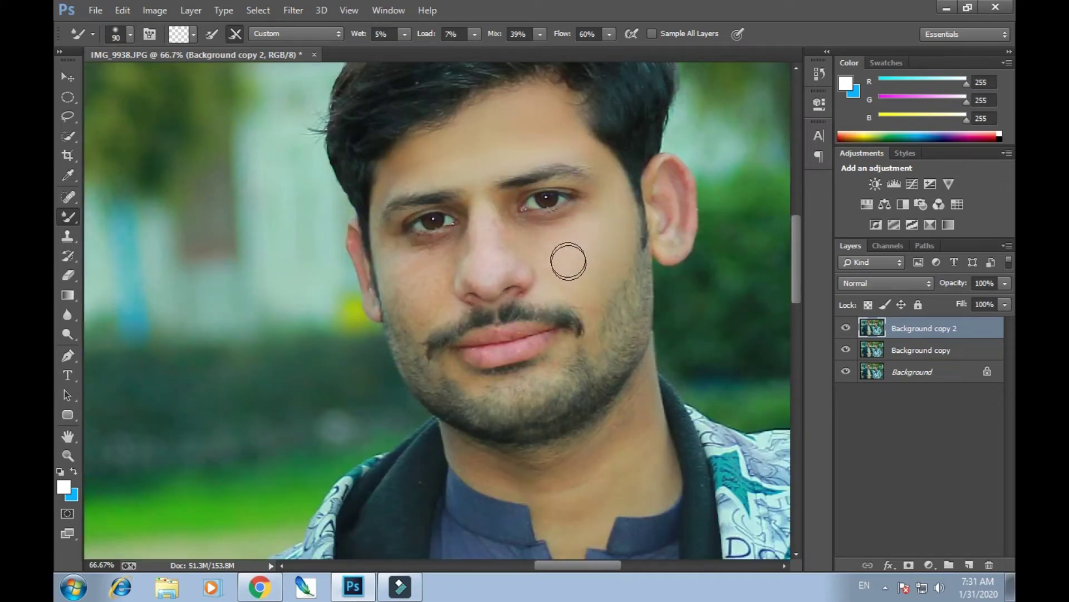
{"action": "left_click", "coordinate": [488, 221]}
{"action": "key", "text": "bracketleft"}
{"action": "key", "text": "bracketleft"}
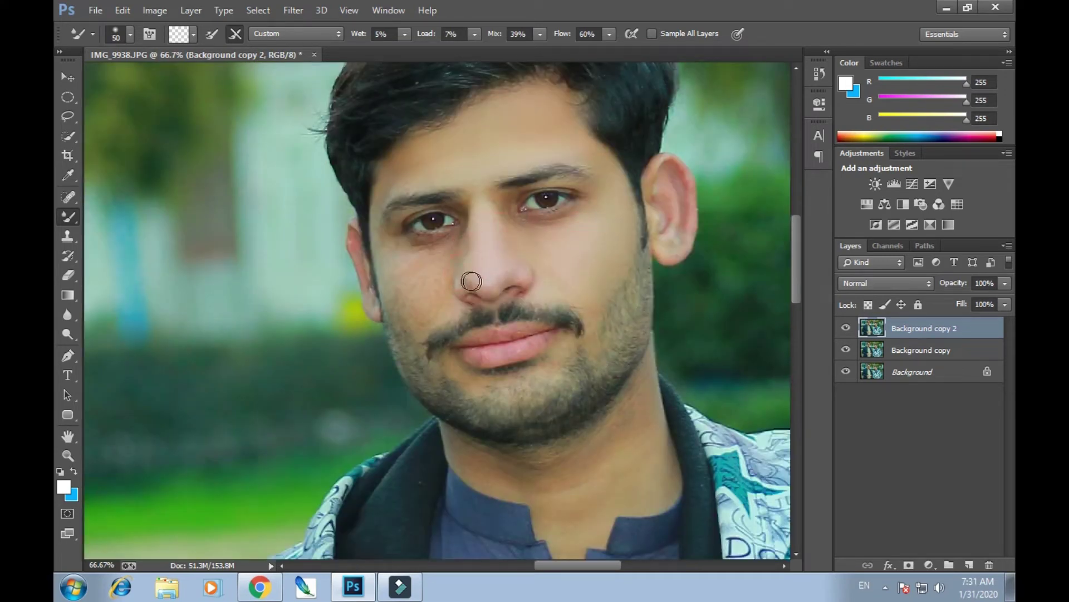
Smooth the younger man's image-left cheek down to the beard edge, adjusting the Mixer Brush size
{"action": "key", "text": "bracketright"}
{"action": "key", "text": "bracketright"}
{"action": "mouse_move", "coordinate": [415, 312]}
{"action": "left_mouse_down"}
{"action": "mouse_move", "coordinate": [411, 283]}
{"action": "mouse_move", "coordinate": [428, 266]}
{"action": "mouse_move", "coordinate": [440, 274]}
{"action": "mouse_move", "coordinate": [459, 240]}
{"action": "mouse_move", "coordinate": [429, 292]}
{"action": "mouse_move", "coordinate": [452, 308]}
{"action": "left_mouse_up"}
{"action": "key", "text": "bracketleft"}
{"action": "key", "text": "bracketleft"}
{"action": "key", "text": "bracketleft"}
{"action": "key", "text": "bracketleft"}
{"action": "left_click_drag", "start_coordinate": [398, 288], "coordinate": [408, 330]}
Blend the younger man's lips and the skin around his mouth with a 50 px Mixer Brush
{"action": "mouse_move", "coordinate": [463, 370]}
{"action": "left_mouse_down"}
{"action": "mouse_move", "coordinate": [438, 349]}
{"action": "mouse_move", "coordinate": [448, 357]}
{"action": "mouse_move", "coordinate": [524, 349]}
{"action": "left_mouse_up"}
{"action": "key", "text": "bracketright"}
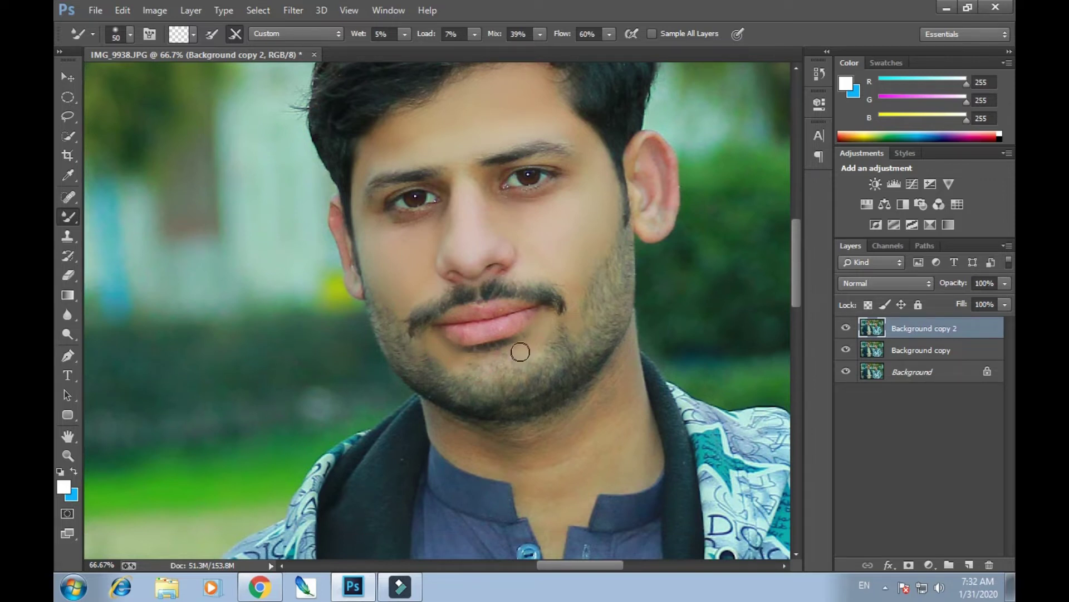
{"action": "left_click", "coordinate": [460, 335]}
Enlarge the Mixer Brush to 100 px and smooth the younger man's neck down to the collar
{"action": "left_click_drag", "start_coordinate": [586, 333], "coordinate": [487, 246]}
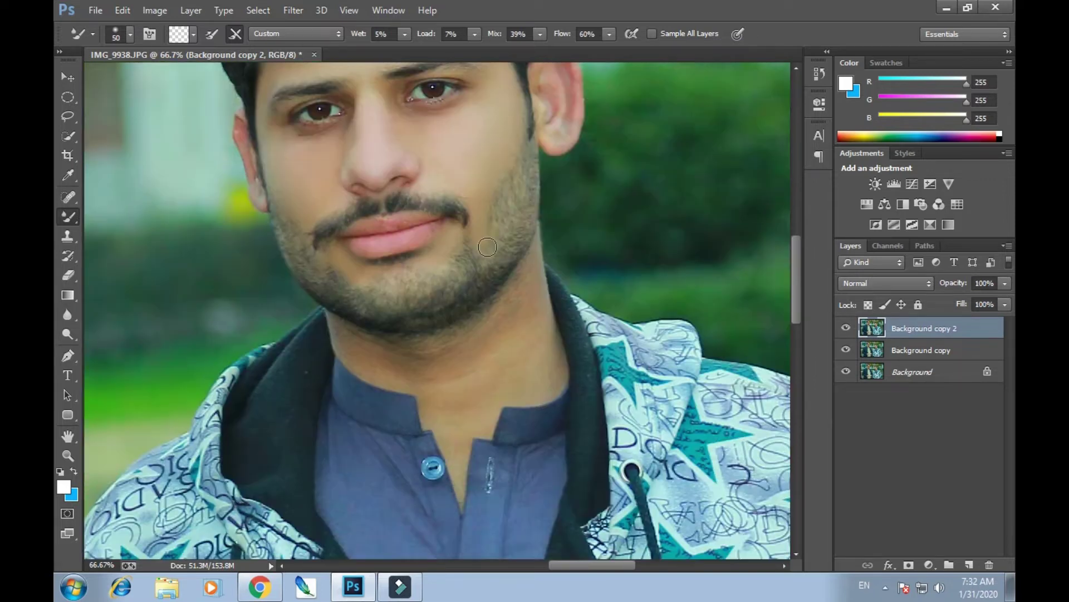
{"action": "left_click_drag", "start_coordinate": [493, 334], "coordinate": [420, 217]}
{"action": "key", "text": "ctrl+minus"}
{"action": "key", "text": "bracketright"}
{"action": "key", "text": "bracketright"}
{"action": "key", "text": "bracketright"}
{"action": "key", "text": "bracketright"}
{"action": "key", "text": "bracketright"}
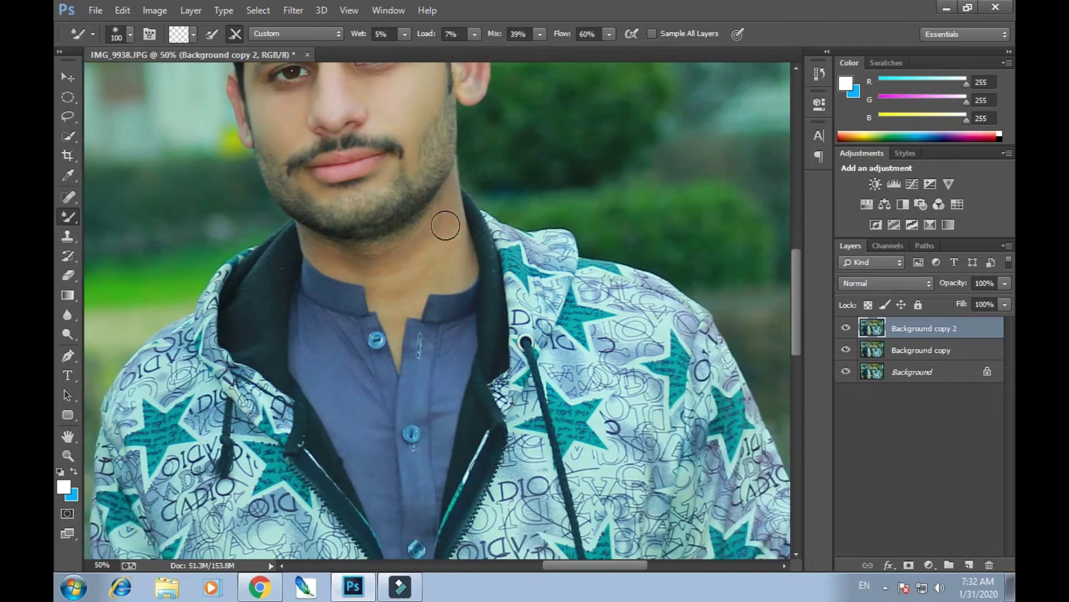
{"action": "mouse_move", "coordinate": [373, 258]}
{"action": "left_mouse_down"}
{"action": "mouse_move", "coordinate": [344, 260]}
{"action": "mouse_move", "coordinate": [384, 289]}
{"action": "mouse_move", "coordinate": [391, 322]}
{"action": "left_mouse_up"}
Smooth the younger man's image-right ear with a smaller Mixer Brush
{"action": "left_click_drag", "start_coordinate": [474, 84], "coordinate": [546, 179]}
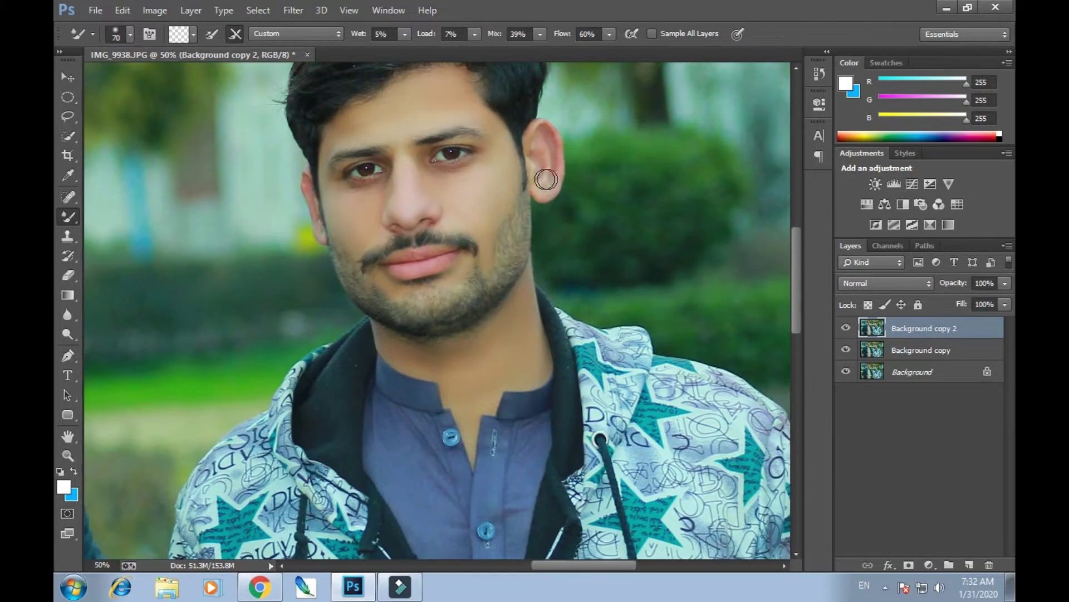
{"action": "key", "text": "ctrl+minus"}
{"action": "key", "text": "ctrl+minus"}
{"action": "key", "text": "ctrl+minus"}
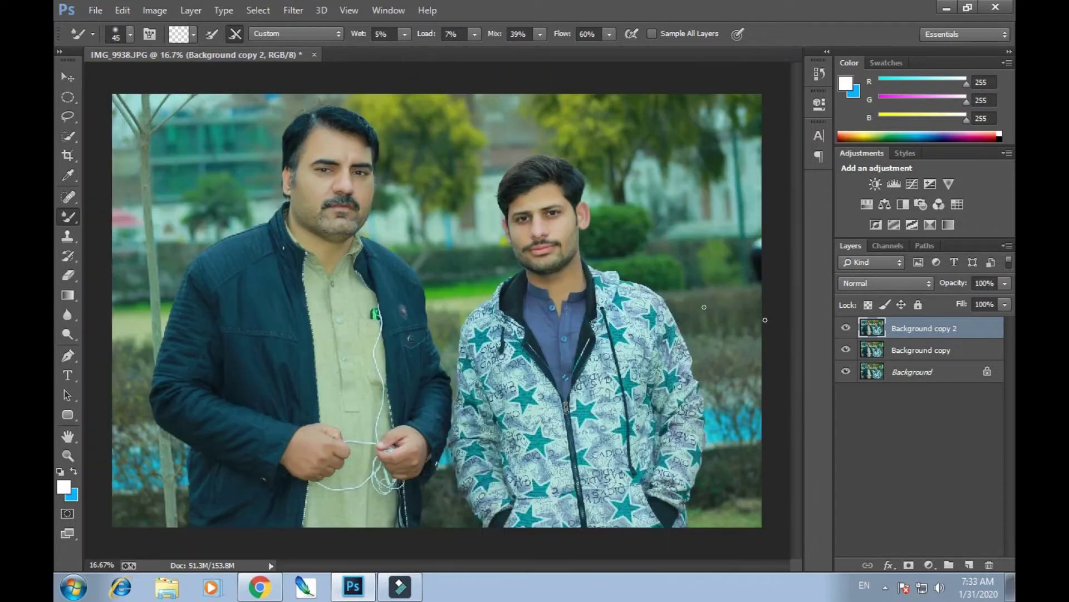
Merge the Background copy 2 layer down into the Background copy layer
{"action": "right_click", "coordinate": [874, 327]}
{"action": "left_click", "coordinate": [916, 332]}
{"action": "right_click", "coordinate": [919, 330]}
{"action": "left_click", "coordinate": [627, 426]}
Save the document under the new name IMG_9938ff.psd
{"action": "key", "text": "ctrl+shift+s"}
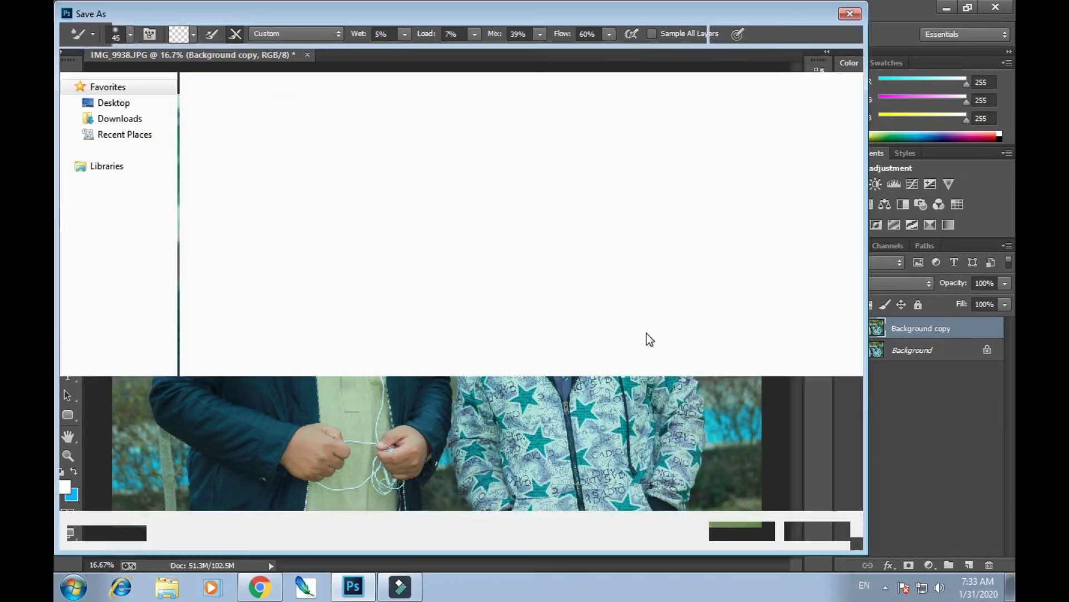
{"action": "left_click", "coordinate": [251, 397]}
{"action": "type", "text": "ff"}
{"action": "left_click", "coordinate": [739, 534]}
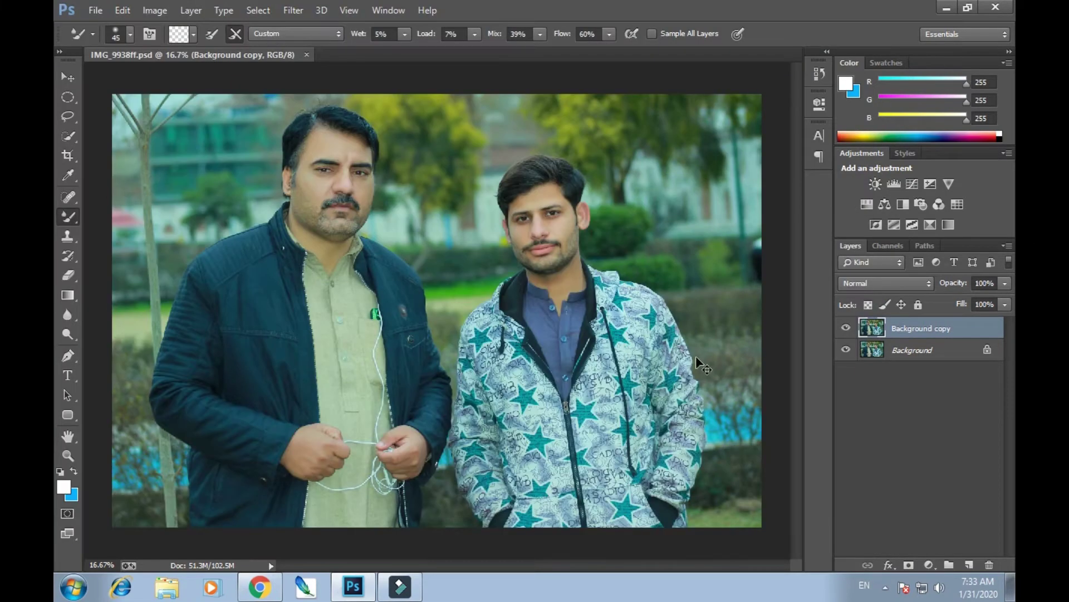
Open the Camera Raw filter for the Background copy layer, with the preview enlarged on both men
{"action": "key", "text": "j"}
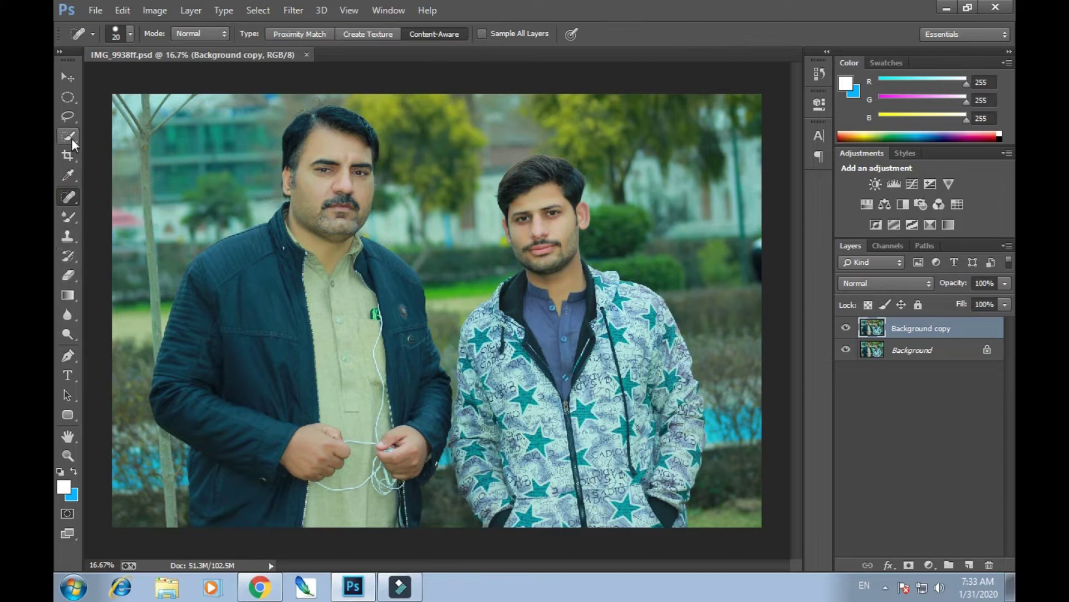
{"action": "key", "text": "w"}
{"action": "left_click", "coordinate": [70, 77]}
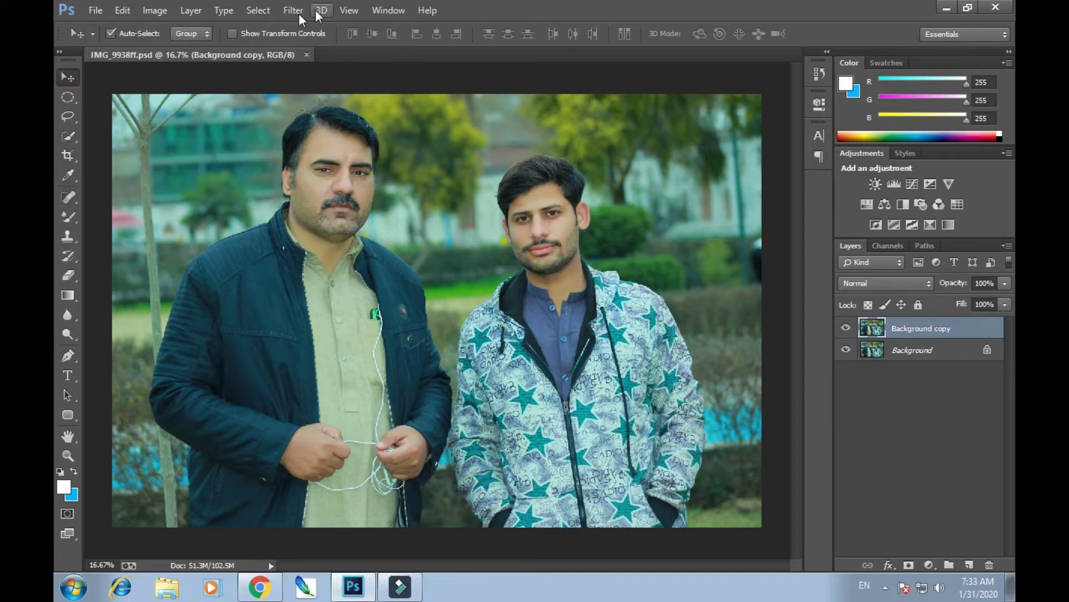
{"action": "left_click", "coordinate": [293, 10]}
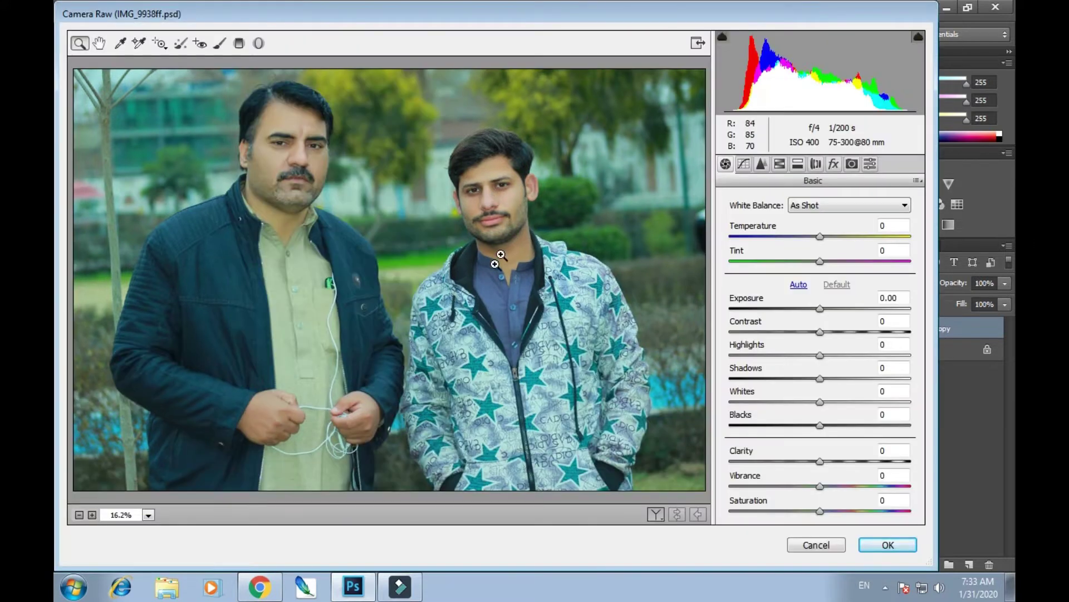
{"action": "left_click_drag", "start_coordinate": [167, 77], "coordinate": [566, 305]}
Set Highlights to -61, Shadows to +54, Whites to +20 and Blacks to -25 in Camera Raw
{"action": "left_click_drag", "start_coordinate": [823, 352], "coordinate": [764, 356]}
{"action": "left_click", "coordinate": [869, 380]}
{"action": "left_click_drag", "start_coordinate": [871, 383], "coordinate": [870, 389]}
{"action": "left_click", "coordinate": [832, 401]}
{"action": "left_click_drag", "start_coordinate": [814, 425], "coordinate": [799, 426]}
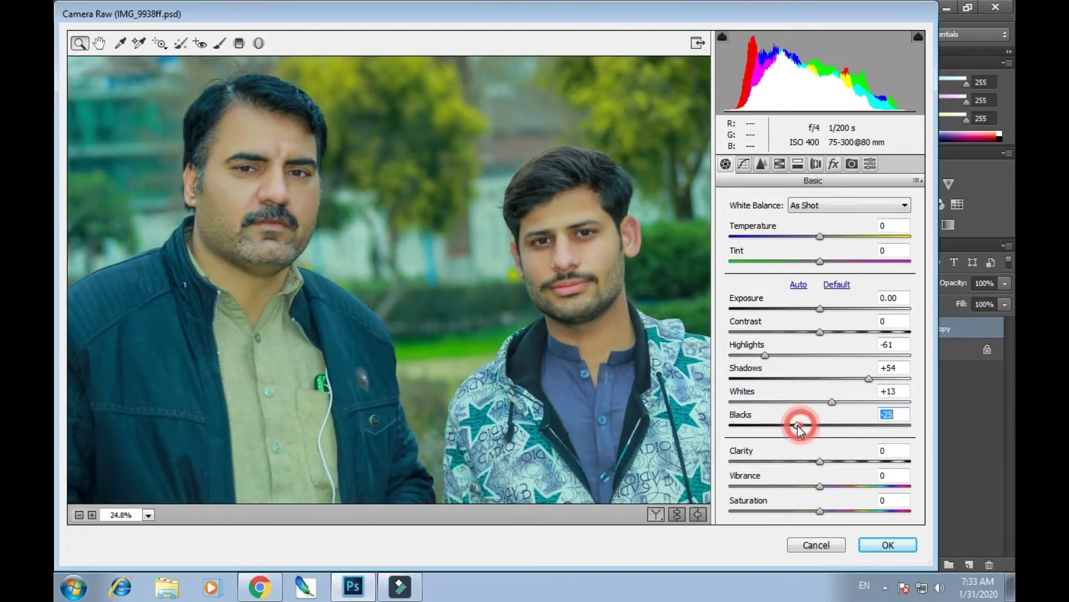
{"action": "left_click", "coordinate": [838, 402]}
Set Clarity to +28 and raise Vibrance slightly
{"action": "left_click", "coordinate": [829, 461]}
{"action": "left_click_drag", "start_coordinate": [837, 463], "coordinate": [844, 465]}
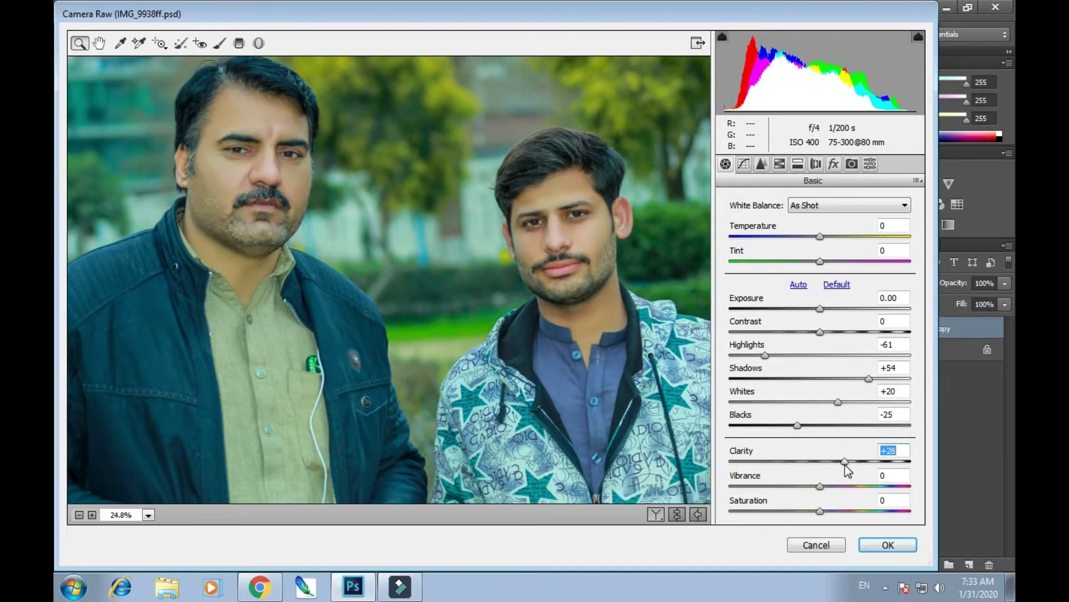
{"action": "left_click", "coordinate": [826, 486]}
Raise the Lights value of the tone curve and lower the Yellows saturation in the HSL adjustments
{"action": "left_click", "coordinate": [745, 163]}
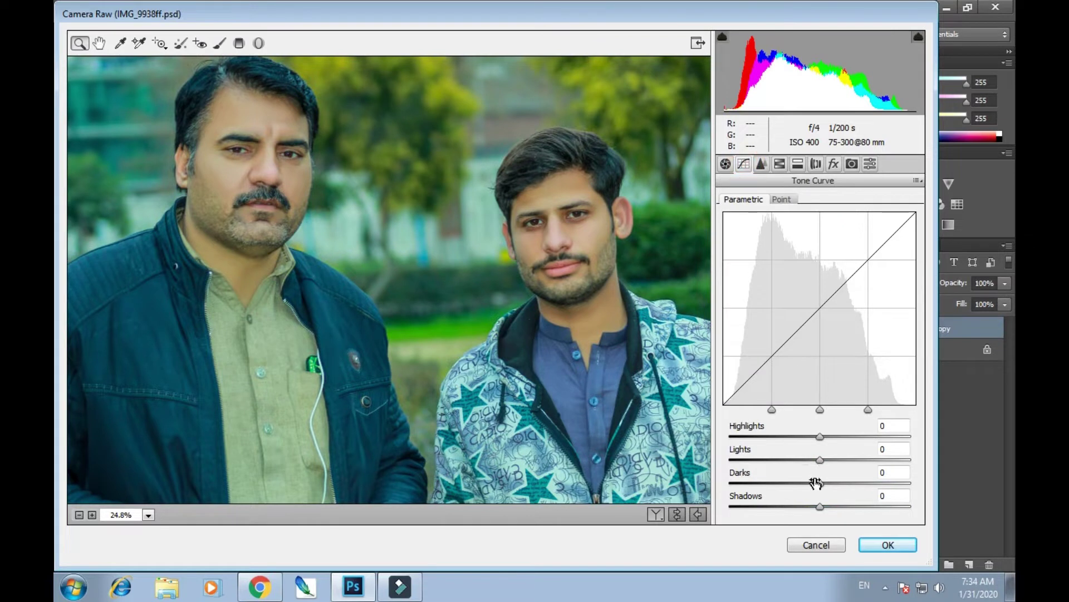
{"action": "left_click", "coordinate": [840, 460]}
{"action": "left_click", "coordinate": [780, 163]}
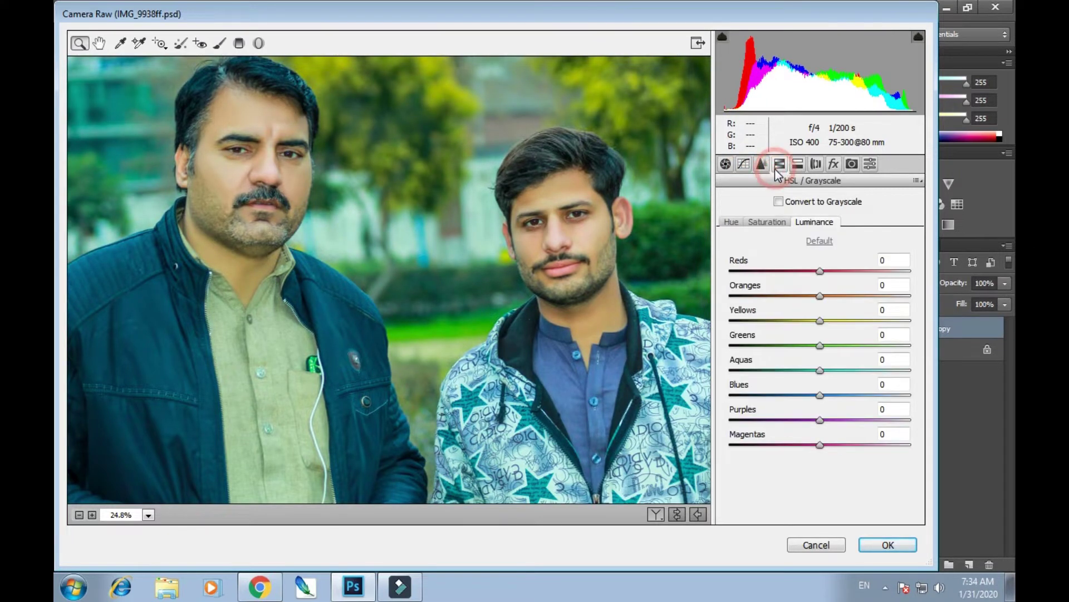
{"action": "left_click", "coordinate": [767, 222]}
{"action": "left_click_drag", "start_coordinate": [821, 323], "coordinate": [787, 329]}
Set the luminance of Reds to +16, Oranges to +15 and Yellows to +22, and apply the Camera Raw filter
{"action": "left_click", "coordinate": [814, 222]}
{"action": "left_click", "coordinate": [837, 297]}
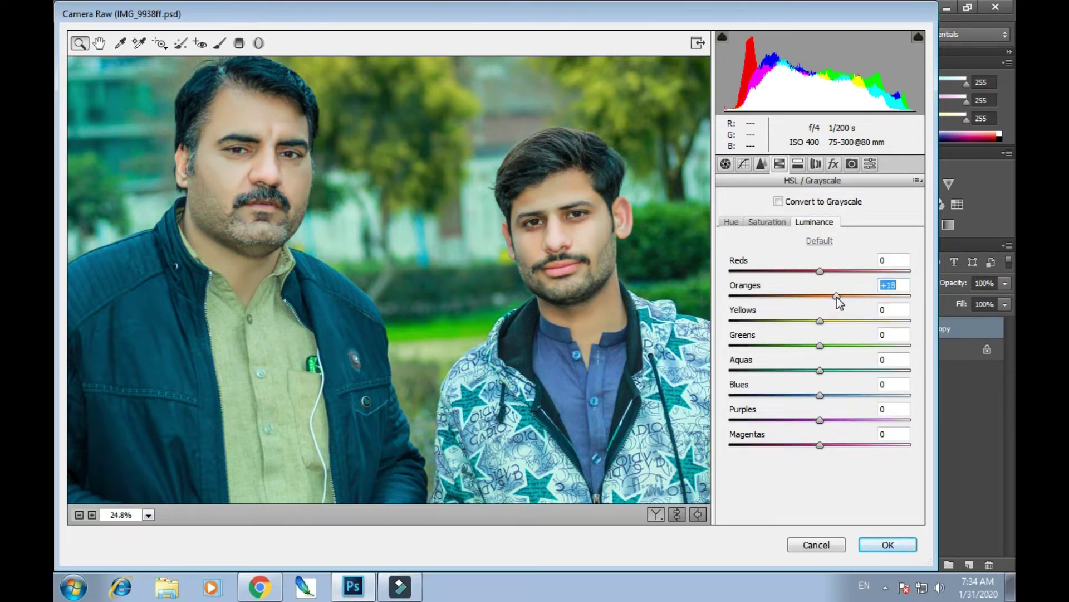
{"action": "left_click", "coordinate": [839, 321]}
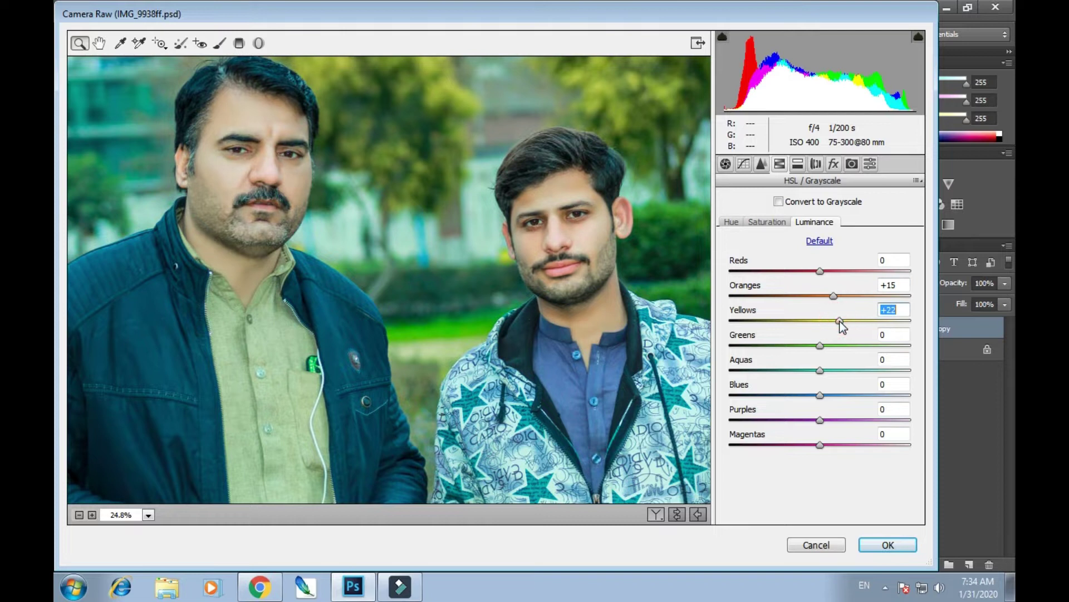
{"action": "left_click_drag", "start_coordinate": [828, 272], "coordinate": [836, 274]}
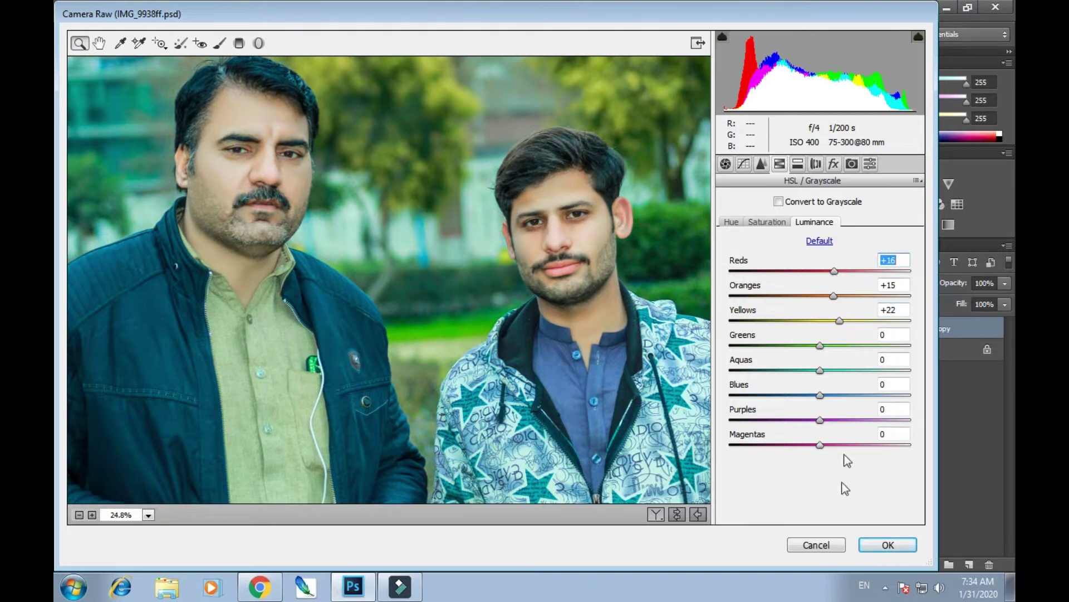
{"action": "left_click", "coordinate": [730, 221]}
{"action": "left_click", "coordinate": [888, 544]}
Duplicate the Background copy layer and save the document
{"action": "right_click", "coordinate": [890, 327]}
{"action": "left_click_drag", "start_coordinate": [938, 325], "coordinate": [970, 565]}
{"action": "key", "text": "ctrl+s"}
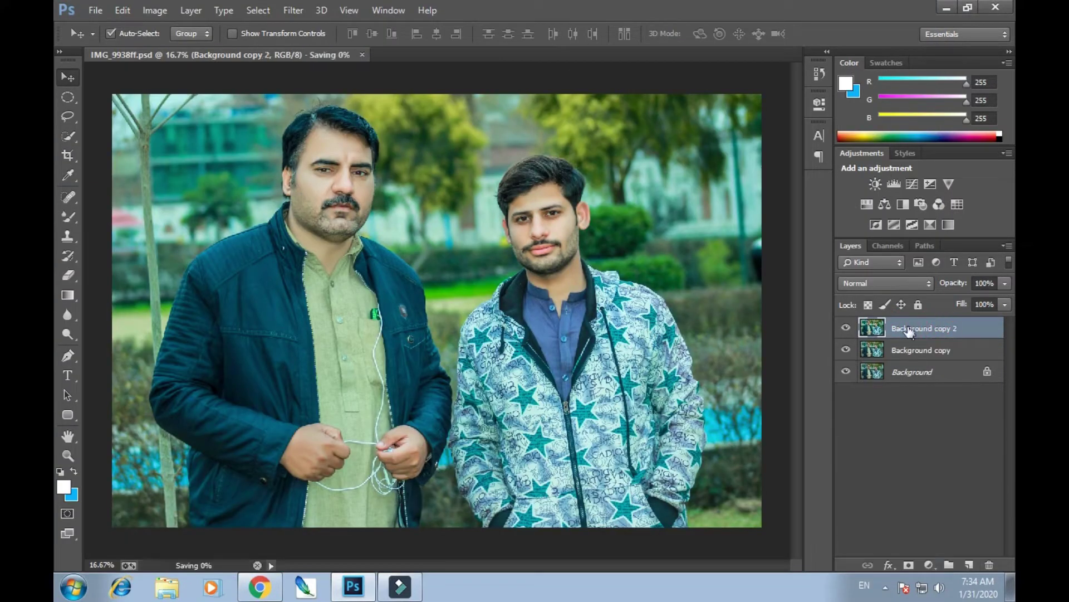
Open the Camera Raw filter for Background copy 2 and set the saturation of Aquas to -78 and Blues to +48
{"action": "left_click", "coordinate": [293, 11]}
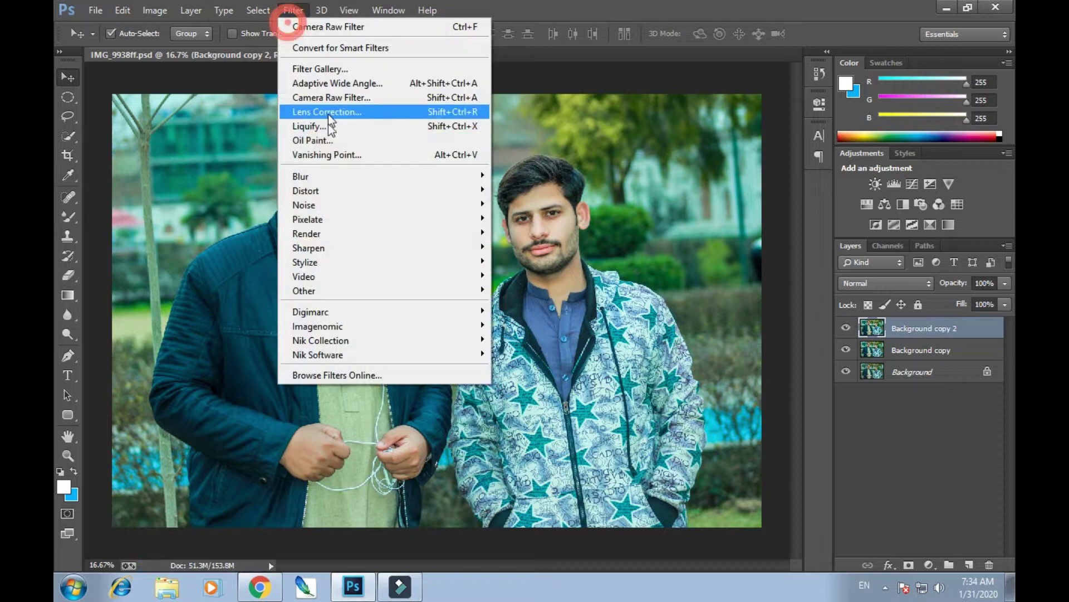
{"action": "left_click", "coordinate": [315, 99]}
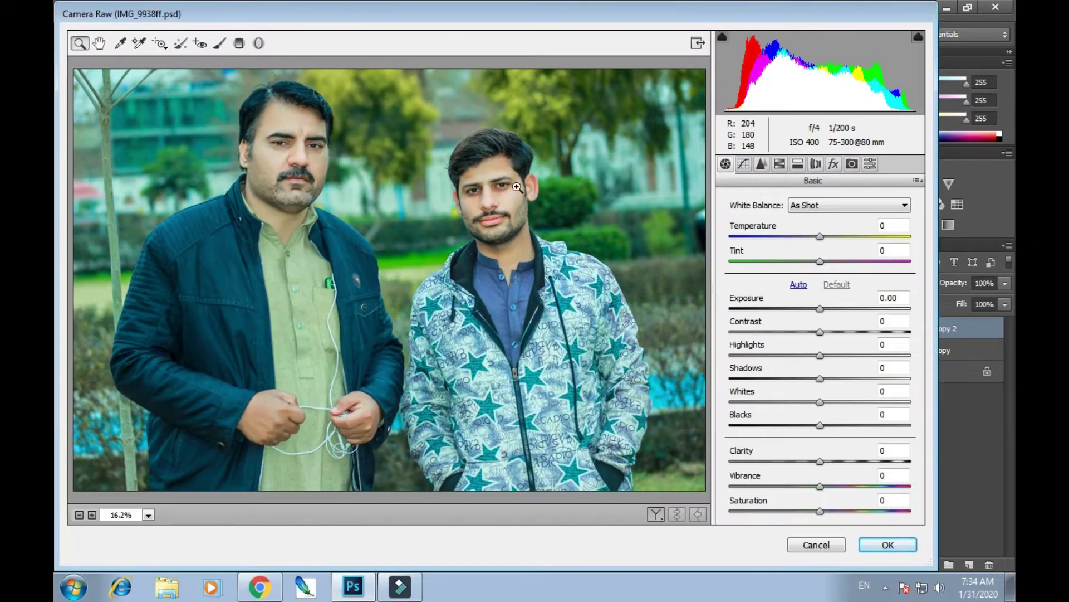
{"action": "left_click", "coordinate": [780, 164]}
{"action": "left_click_drag", "start_coordinate": [820, 394], "coordinate": [867, 395]}
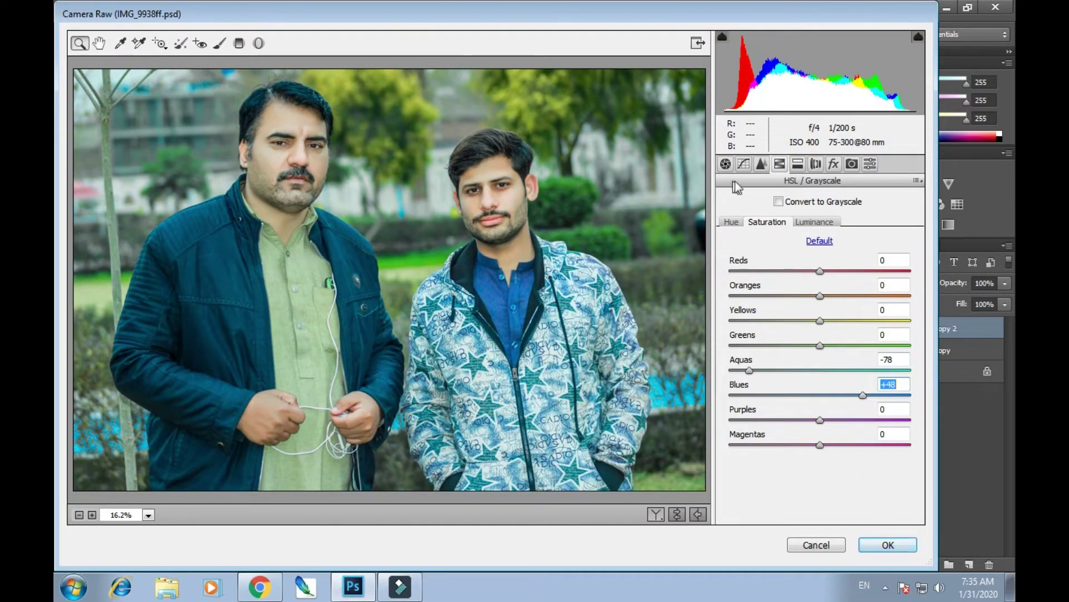
Set the hue of Blues to +1, Yellows to -53 and Greens to -52 in the HSL adjustments
{"action": "left_click", "coordinate": [732, 222]}
{"action": "left_click", "coordinate": [821, 269]}
{"action": "left_click", "coordinate": [820, 345]}
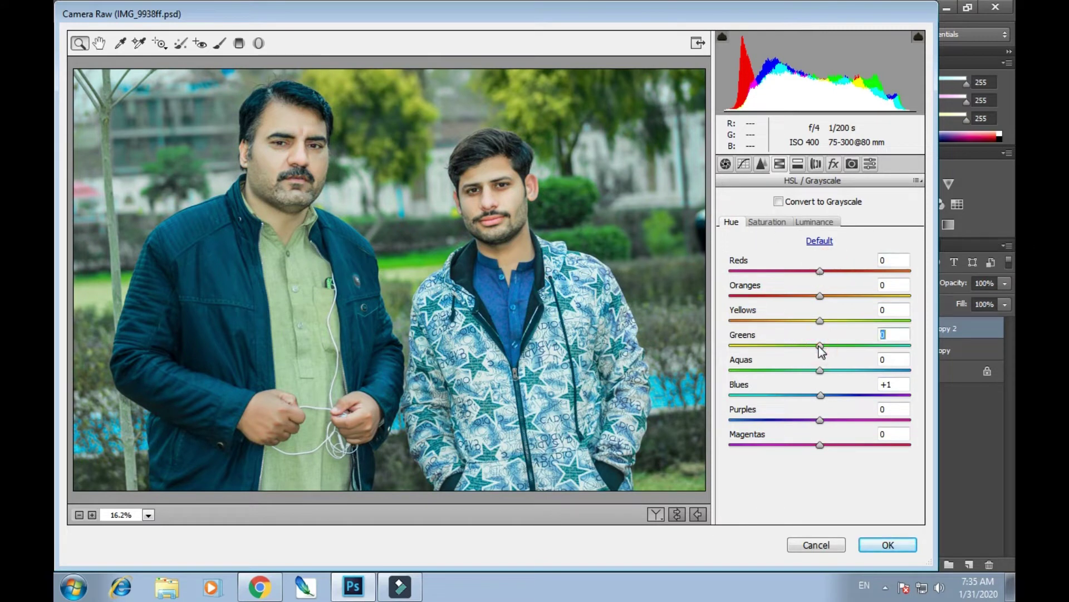
{"action": "left_click", "coordinate": [819, 319]}
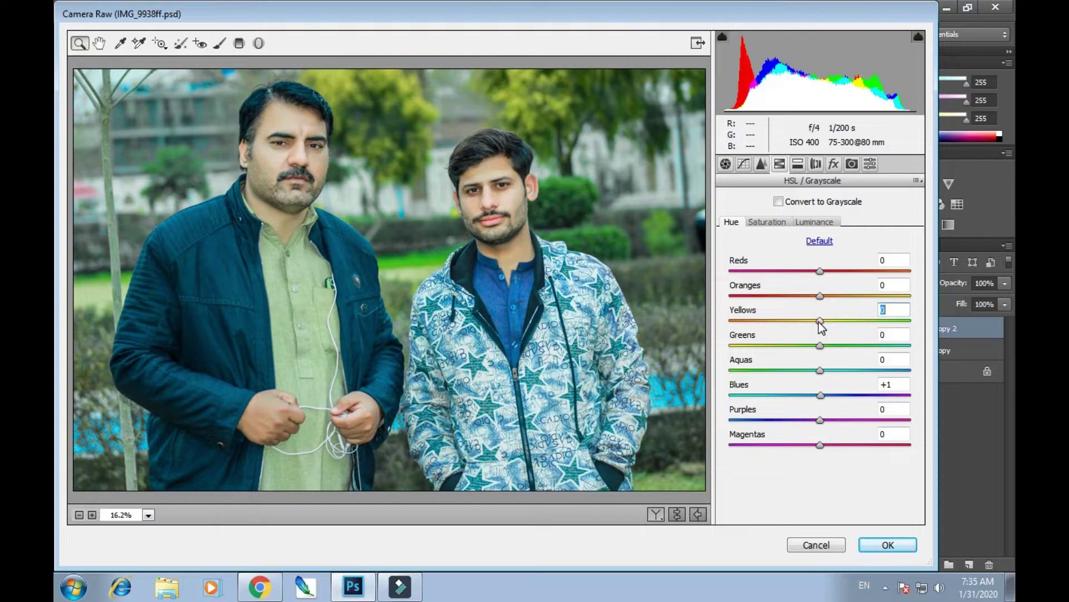
{"action": "left_click_drag", "start_coordinate": [815, 322], "coordinate": [794, 322]}
{"action": "left_click", "coordinate": [775, 345]}
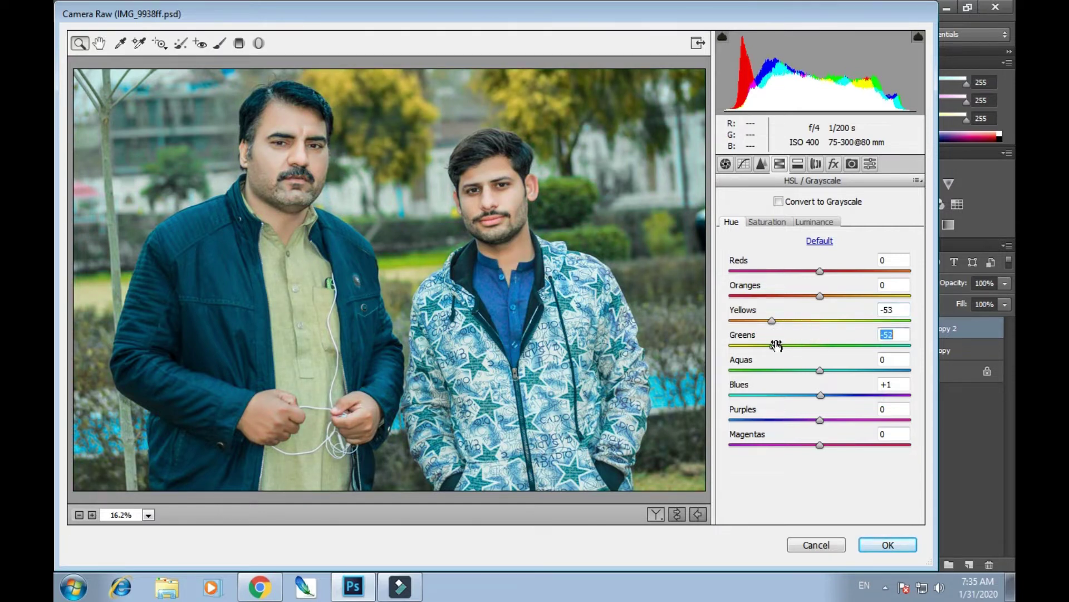
Raise the saturation of Yellows and Greens slightly in the HSL adjustments
{"action": "left_click", "coordinate": [767, 222]}
{"action": "left_click", "coordinate": [824, 321]}
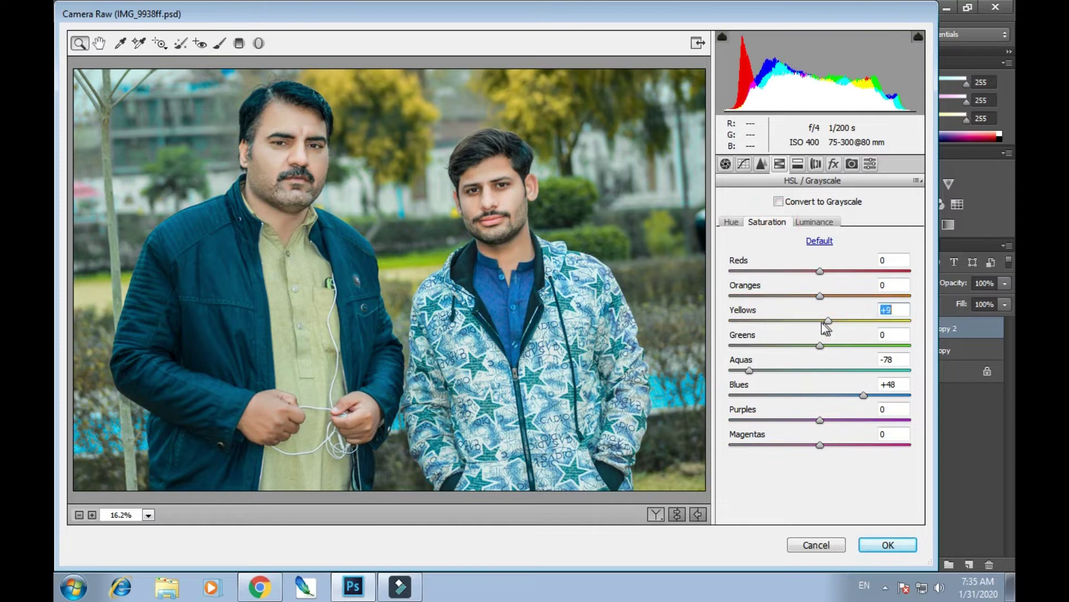
{"action": "left_click", "coordinate": [847, 346]}
Set the Greens luminance to +13, apply the Camera Raw filter, and compare the photo with and without Background copy 2
{"action": "left_click", "coordinate": [815, 221]}
{"action": "left_click", "coordinate": [846, 345]}
{"action": "mouse_move", "coordinate": [845, 346]}
{"action": "left_mouse_down"}
{"action": "mouse_move", "coordinate": [821, 350]}
{"action": "mouse_move", "coordinate": [830, 349]}
{"action": "left_mouse_up"}
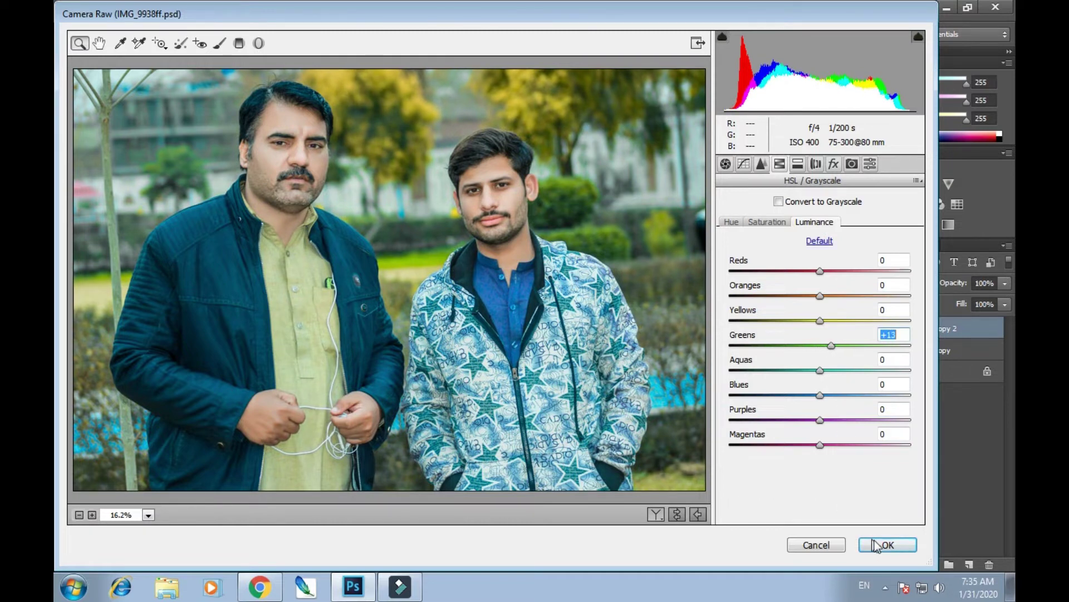
{"action": "left_click", "coordinate": [885, 544]}
{"action": "left_click", "coordinate": [844, 330]}
{"action": "left_click", "coordinate": [845, 329]}
Try to set the type size of the empty text layer to 500 pt
{"action": "left_click", "coordinate": [369, 35]}
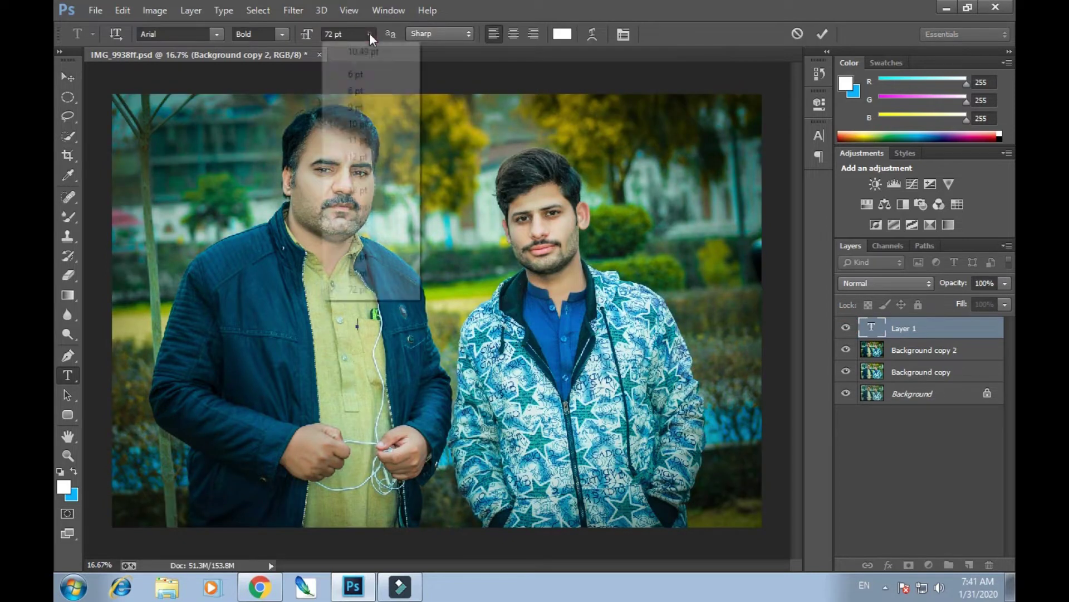
{"action": "left_click", "coordinate": [369, 35]}
{"action": "left_click", "coordinate": [623, 34]}
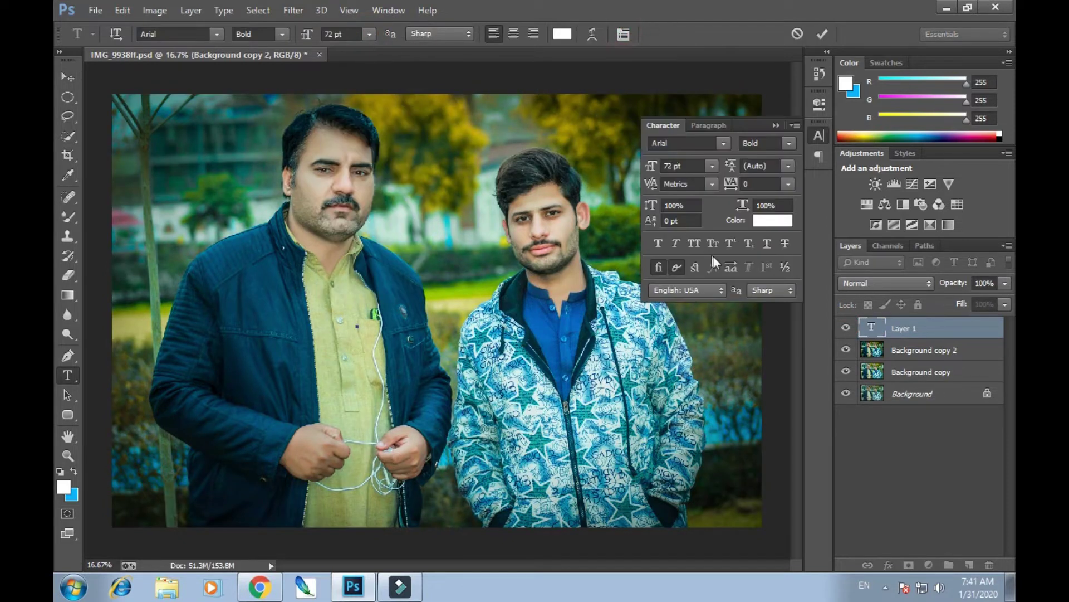
{"action": "left_click", "coordinate": [707, 166]}
{"action": "left_click", "coordinate": [680, 166]}
{"action": "type", "text": "7"}
{"action": "key", "text": "BackSpace"}
{"action": "type", "text": "500"}
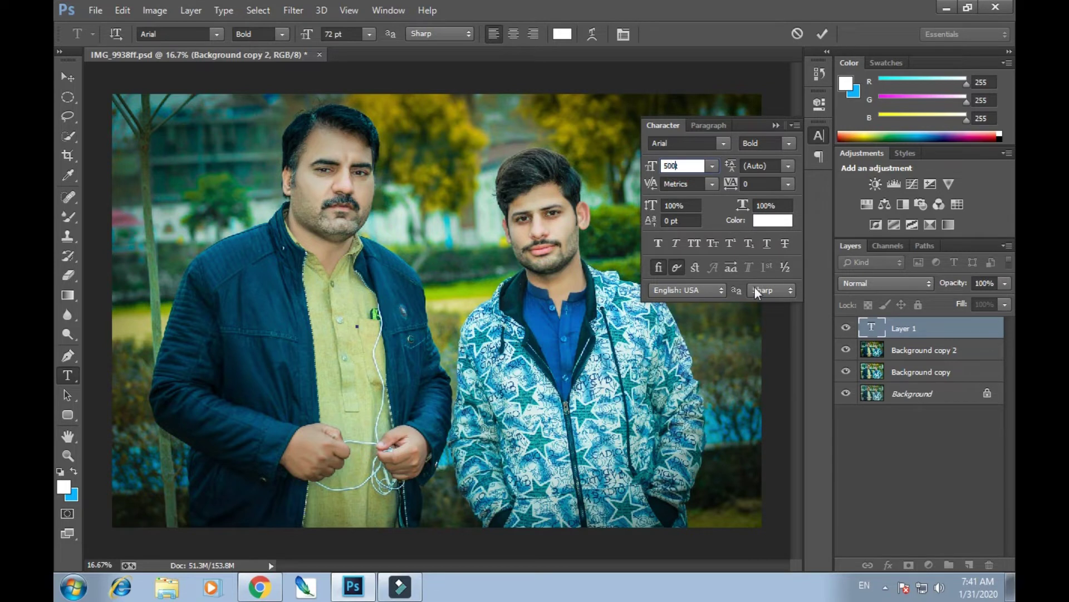
{"action": "left_click", "coordinate": [822, 35]}
Set the type size to 500 pt in the character settings and start a text between the two men
{"action": "left_click", "coordinate": [552, 227]}
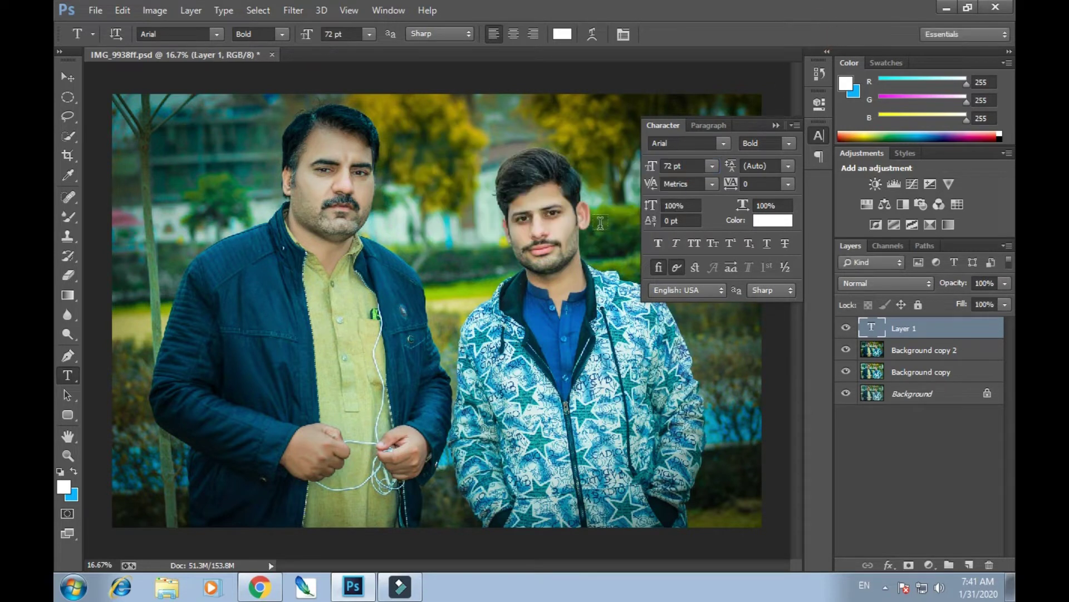
{"action": "double_click", "coordinate": [670, 165]}
{"action": "type", "text": "500"}
{"action": "key", "text": "Return"}
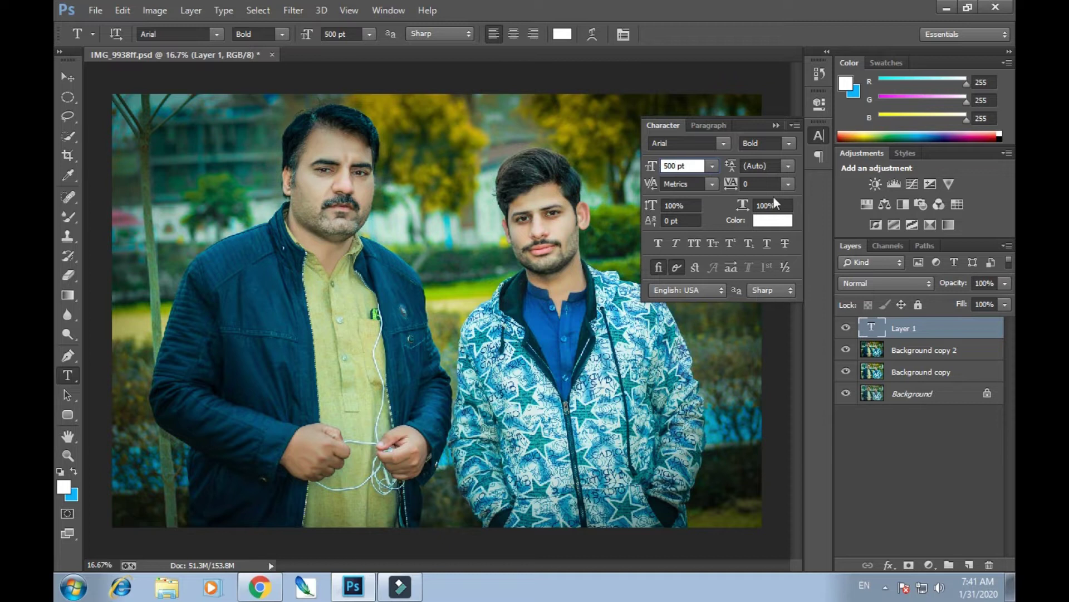
{"action": "left_click", "coordinate": [777, 126]}
{"action": "left_click", "coordinate": [449, 361]}
{"action": "type", "text": "fswfs"}
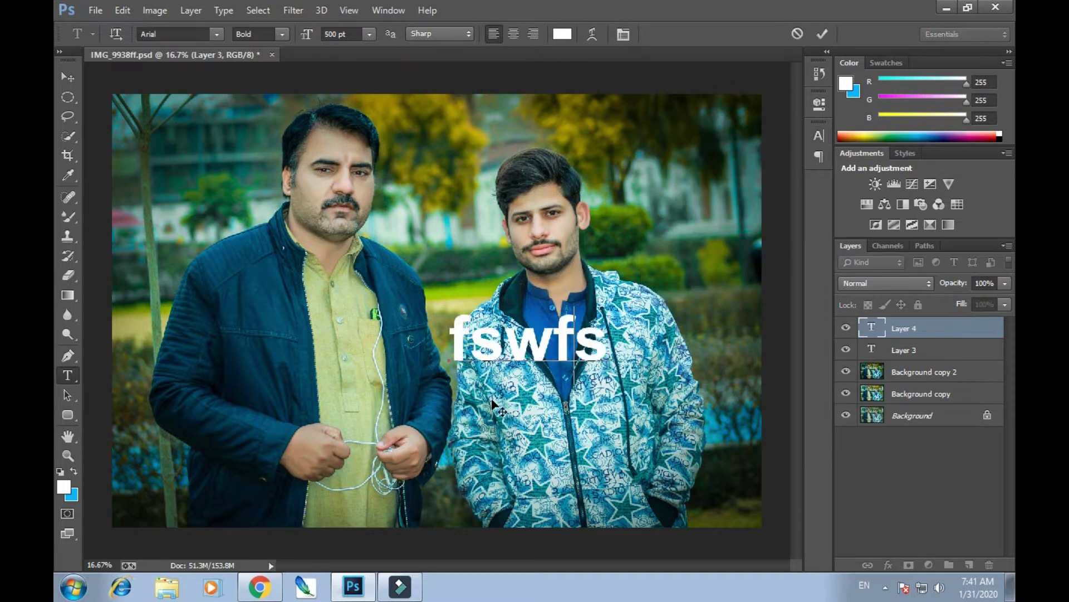
{"action": "key", "text": "BackSpace"}
{"action": "key", "text": "BackSpace"}
{"action": "key", "text": "BackSpace"}
{"action": "key", "text": "BackSpace"}
{"action": "key", "text": "BackSpace"}
Enter the text "My Favourite Photography" on two lines, with "Photography" on the second, and commit it
{"action": "type", "text": "My"}
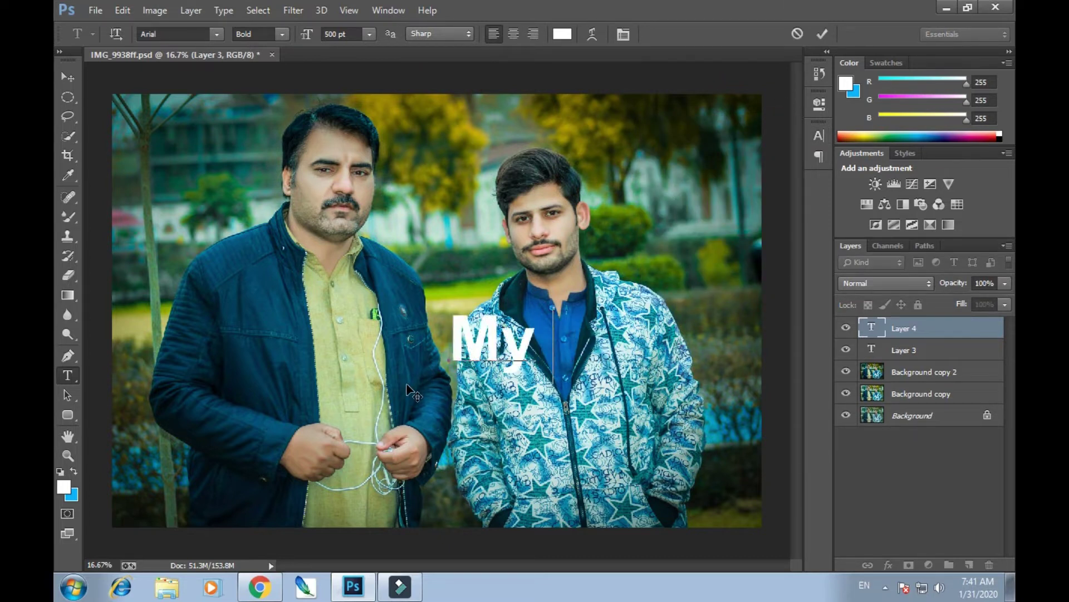
{"action": "type", "text": " Favour"}
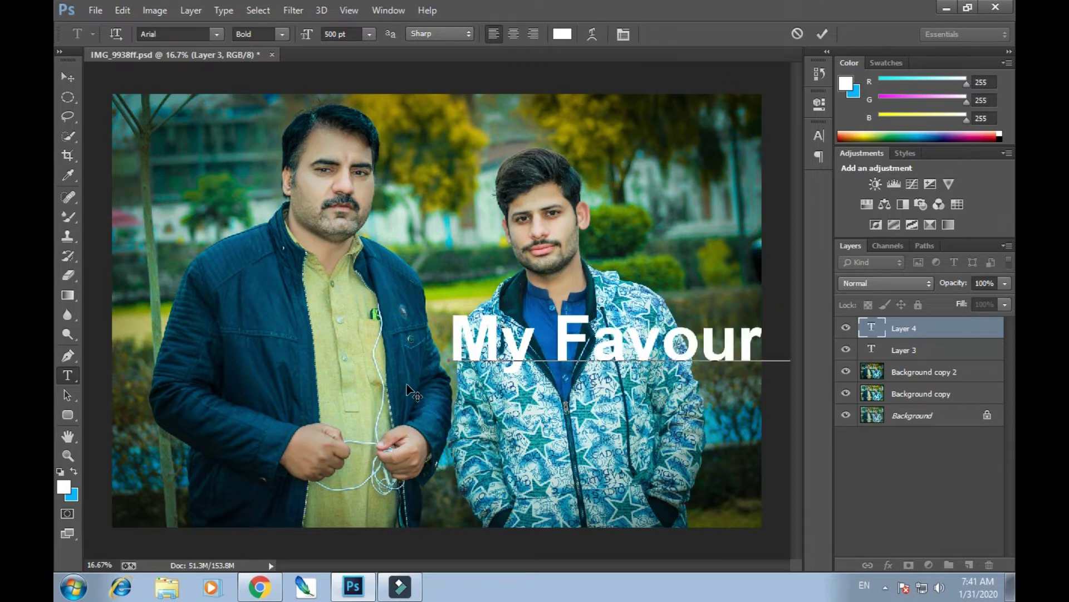
{"action": "key", "text": "Return"}
{"action": "type", "text": "Photograp"}
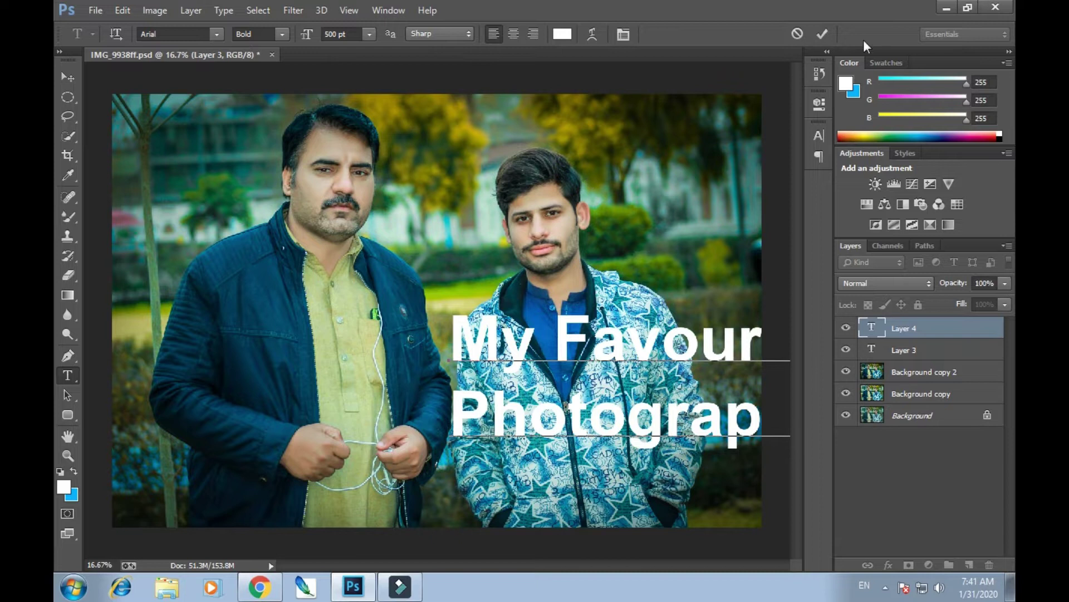
{"action": "left_click", "coordinate": [822, 34]}
Move the two-line text to the middle of the photo across both men and open the font family choices
{"action": "left_click", "coordinate": [67, 77]}
{"action": "left_click_drag", "start_coordinate": [537, 360], "coordinate": [336, 305]}
{"action": "left_click", "coordinate": [75, 375]}
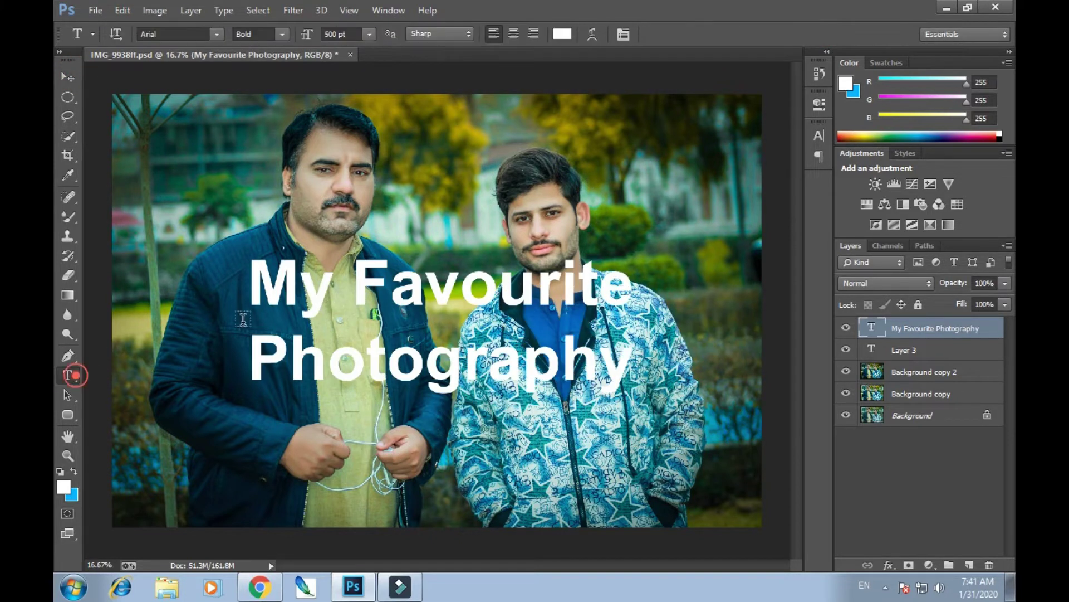
{"action": "left_click", "coordinate": [215, 34]}
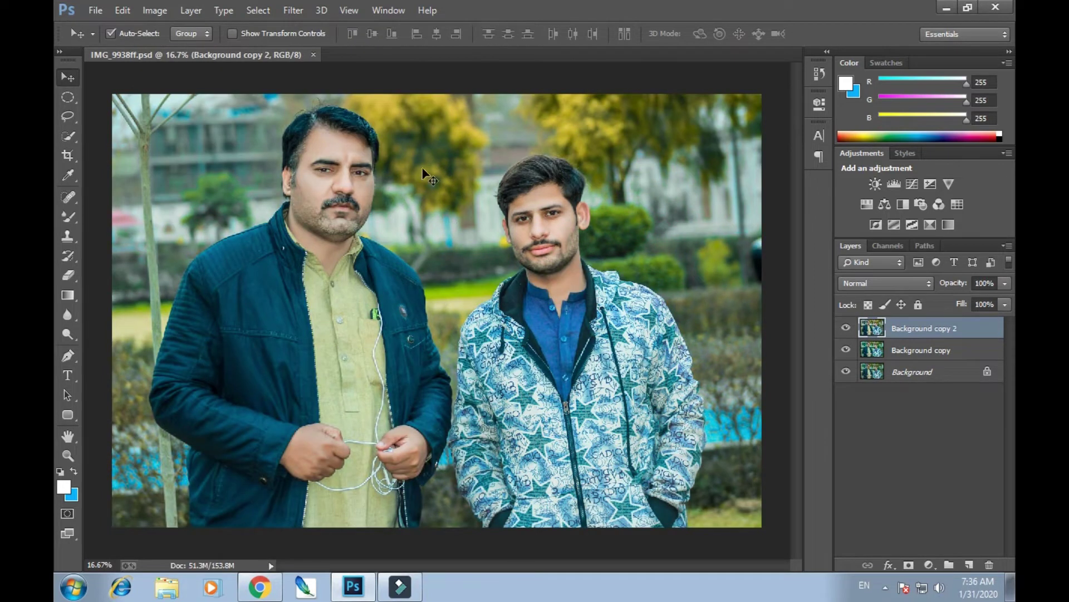
Open the Camera Raw filter for Background copy 2 and raise Vibrance to +53
{"action": "left_click", "coordinate": [293, 10]}
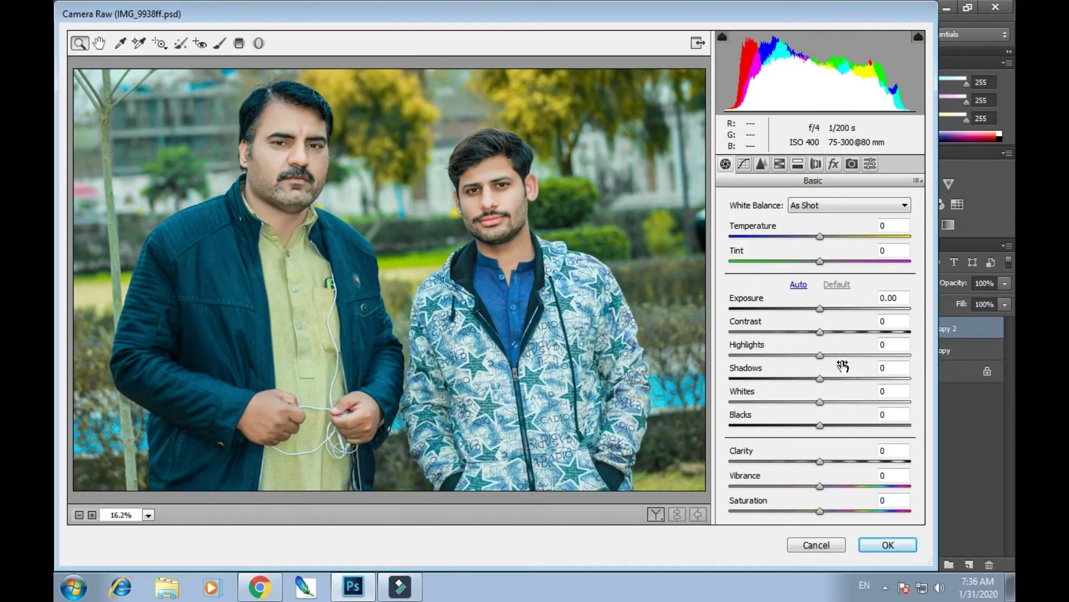
{"action": "left_click", "coordinate": [833, 164]}
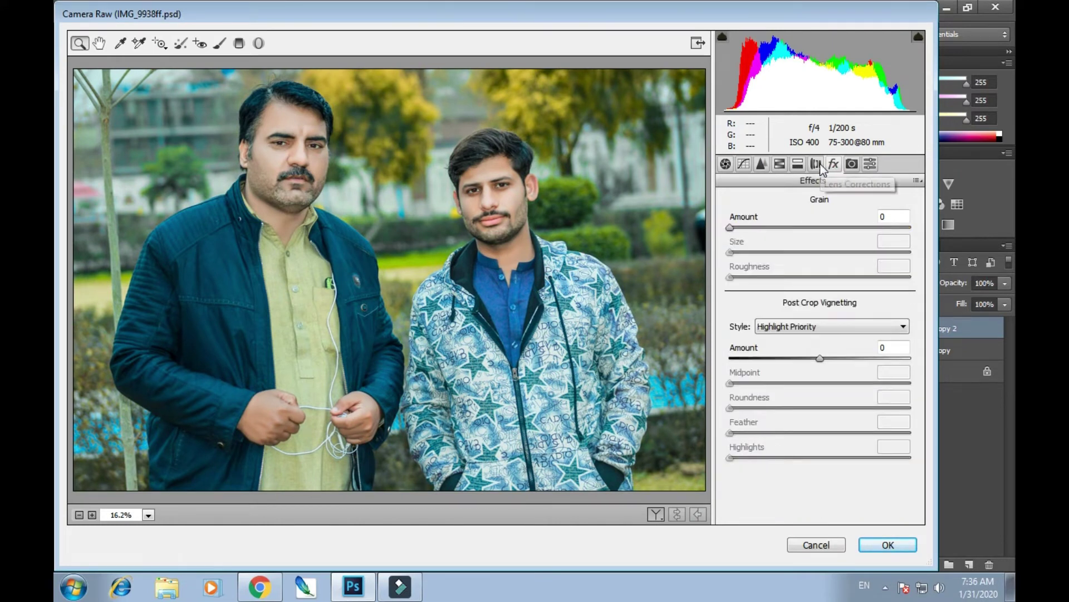
{"action": "left_click", "coordinate": [798, 166]}
{"action": "left_click", "coordinate": [780, 164]}
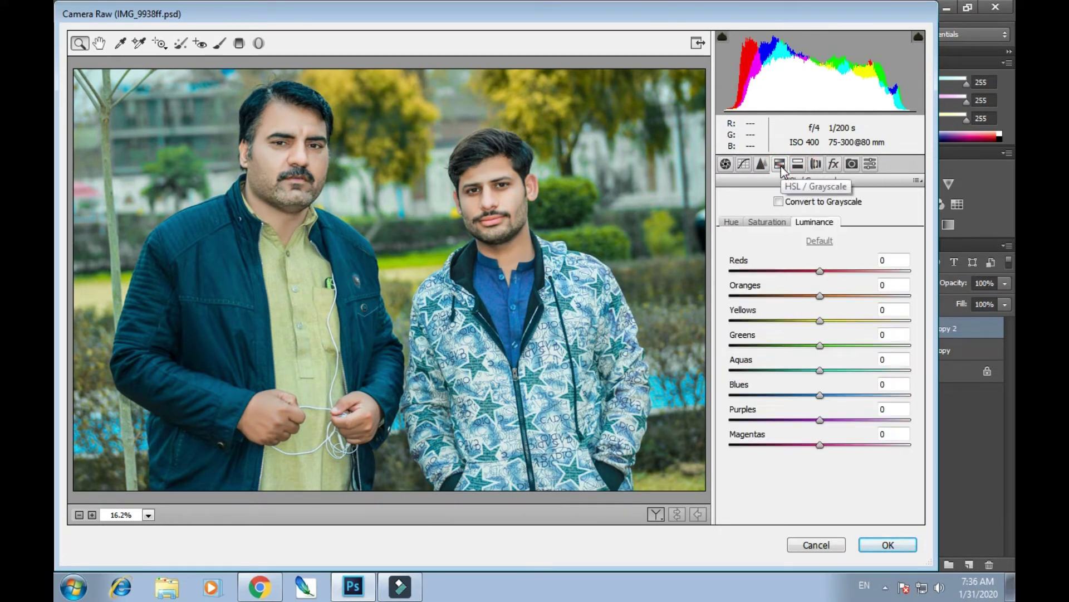
{"action": "left_click", "coordinate": [725, 164]}
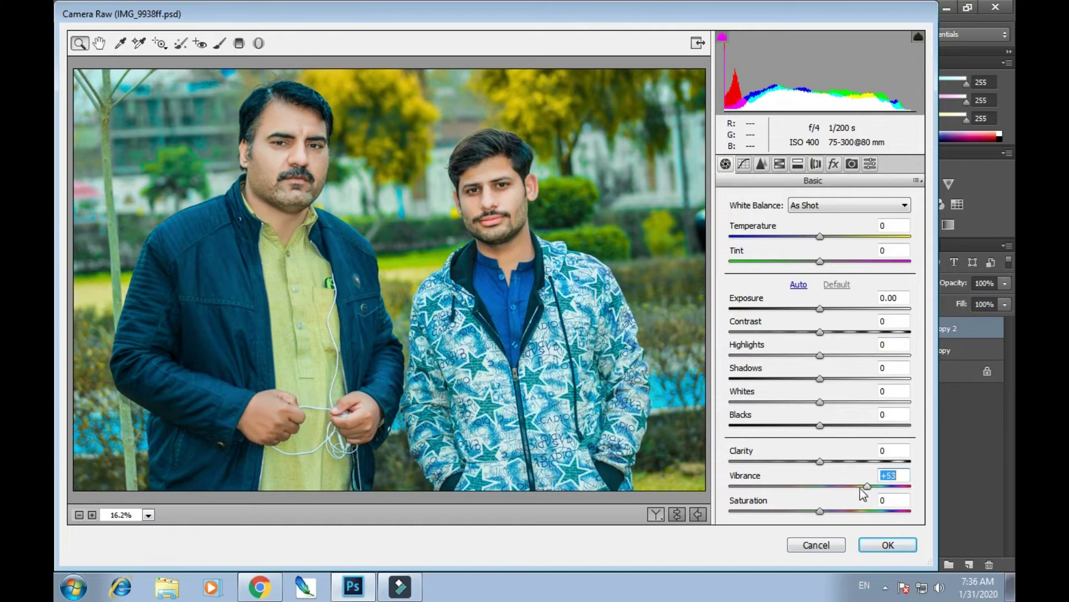
Raise the Aquas value in the HSL adjustments and apply the Camera Raw filter
{"action": "left_click", "coordinate": [780, 163]}
{"action": "left_click_drag", "start_coordinate": [820, 369], "coordinate": [874, 371]}
{"action": "left_click", "coordinate": [753, 221]}
{"action": "left_click", "coordinate": [888, 545]}
Try to erase Background copy 2 over both men's faces and a hand with an 800 px Eraser
{"action": "left_click", "coordinate": [67, 275]}
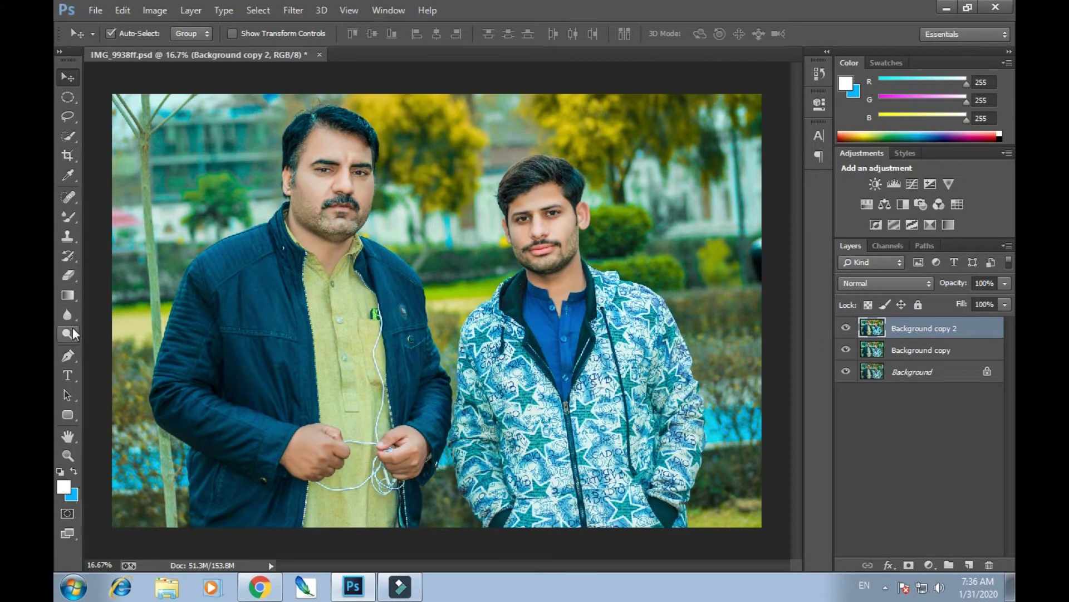
{"action": "mouse_move", "coordinate": [323, 208]}
{"action": "left_mouse_down"}
{"action": "mouse_move", "coordinate": [333, 161]}
{"action": "mouse_move", "coordinate": [324, 203]}
{"action": "left_mouse_up"}
{"action": "mouse_move", "coordinate": [523, 222]}
{"action": "left_mouse_down"}
{"action": "mouse_move", "coordinate": [542, 212]}
{"action": "mouse_move", "coordinate": [543, 262]}
{"action": "left_mouse_up"}
{"action": "left_click", "coordinate": [331, 451]}
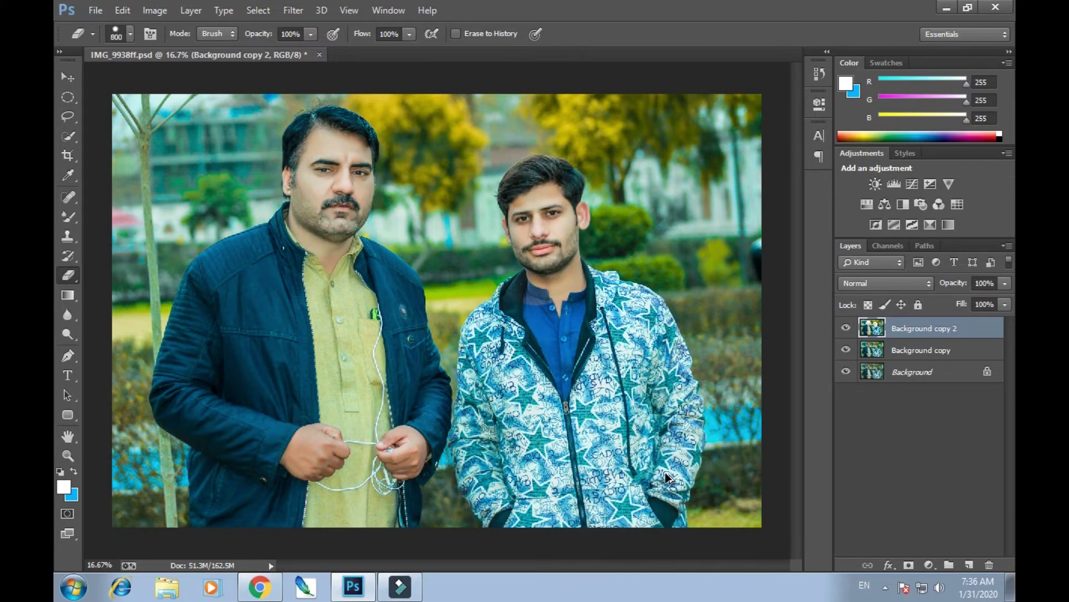
Undo the eraser strokes on Background copy 2 while keeping the last Camera Raw adjustment
{"action": "key", "text": "ctrl+alt+z"}
{"action": "key", "text": "ctrl+alt+z"}
{"action": "key", "text": "ctrl+alt+z"}
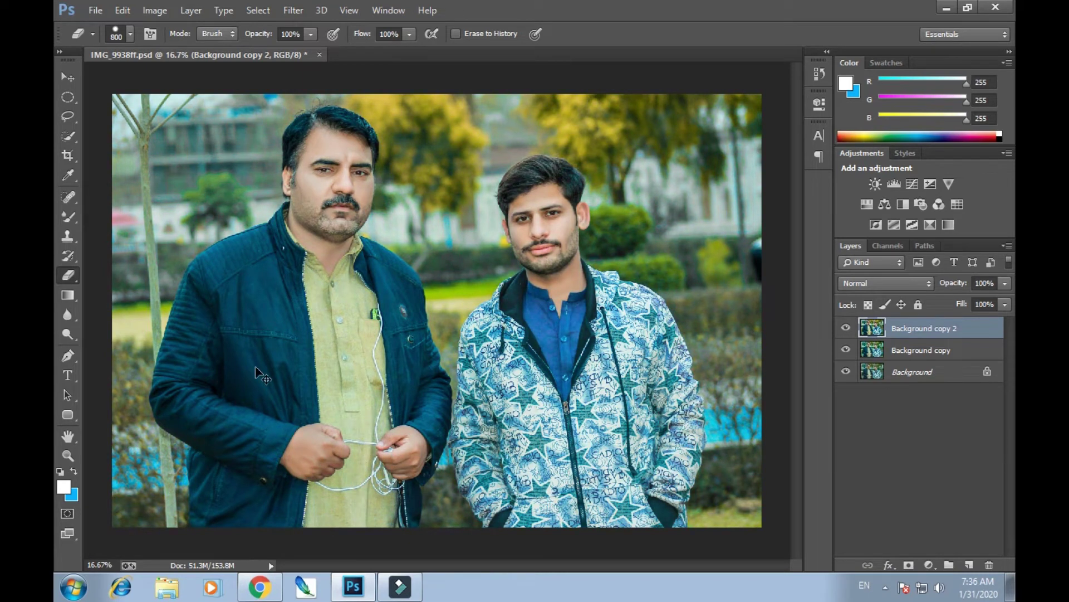
{"action": "key", "text": "ctrl+shift+z"}
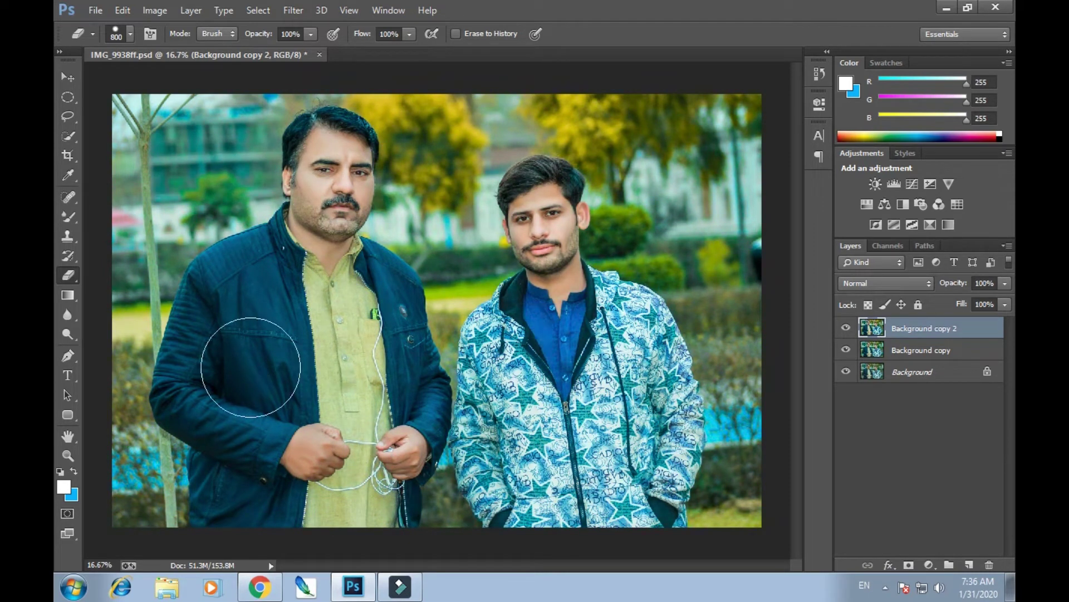
Erase Background copy 2 over both men's faces and the hands, reducing the Eraser from 800 to 500 px
{"action": "left_click", "coordinate": [131, 35]}
{"action": "left_click", "coordinate": [86, 150]}
{"action": "left_click", "coordinate": [325, 200]}
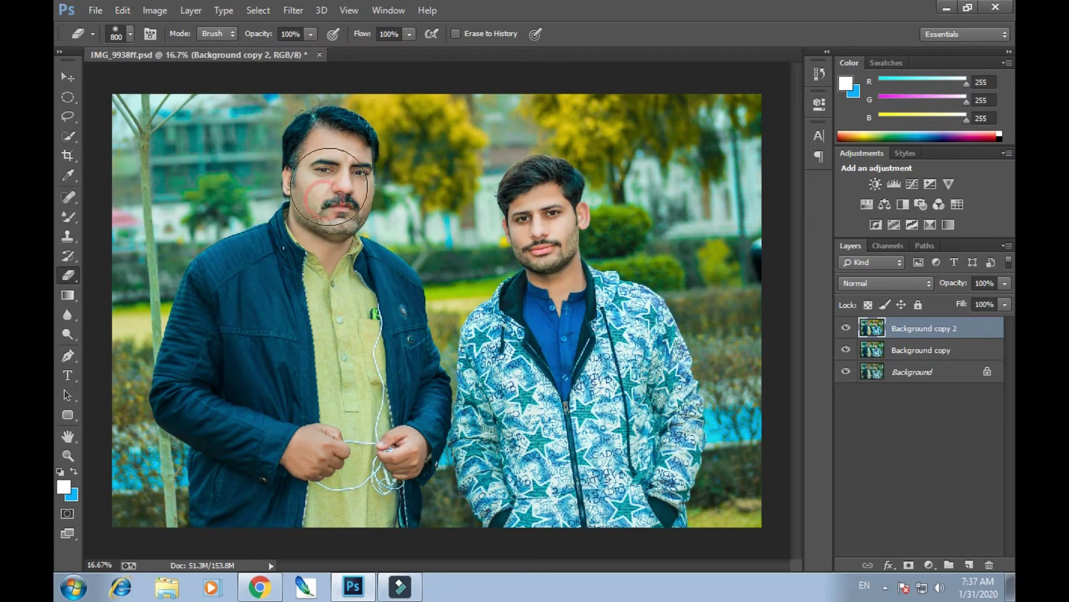
{"action": "key", "text": "bracketleft"}
{"action": "key", "text": "bracketleft"}
{"action": "key", "text": "bracketleft"}
{"action": "left_click", "coordinate": [306, 462]}
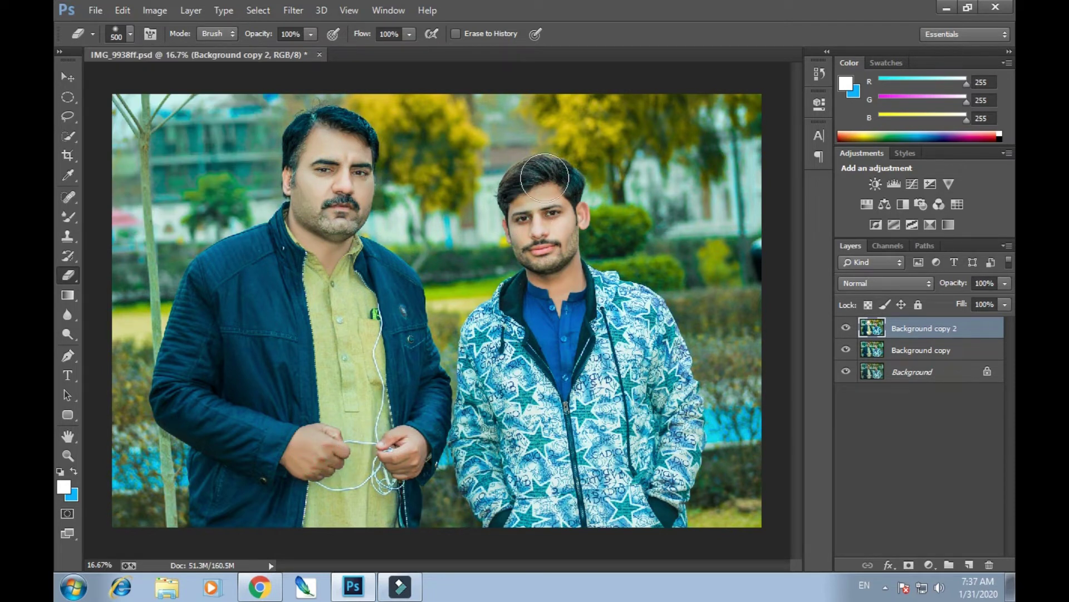
{"action": "mouse_move", "coordinate": [565, 273]}
{"action": "left_mouse_down"}
{"action": "mouse_move", "coordinate": [533, 219]}
{"action": "mouse_move", "coordinate": [562, 216]}
{"action": "mouse_move", "coordinate": [561, 183]}
{"action": "left_mouse_up"}
Merge Background copy 2 down into Background copy and duplicate the merged layer
{"action": "right_click", "coordinate": [887, 327]}
{"action": "left_click", "coordinate": [618, 429]}
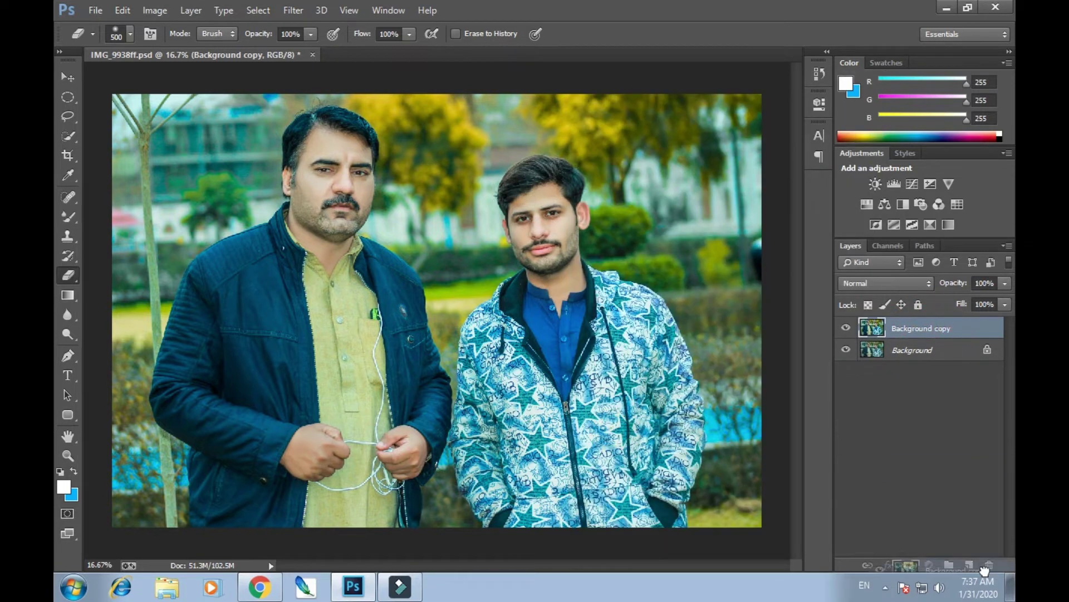
{"action": "key", "text": "ctrl+j"}
Darken the edges of Background copy 2 with a Camera Raw post-crop vignette amount of -51
{"action": "left_click", "coordinate": [293, 10]}
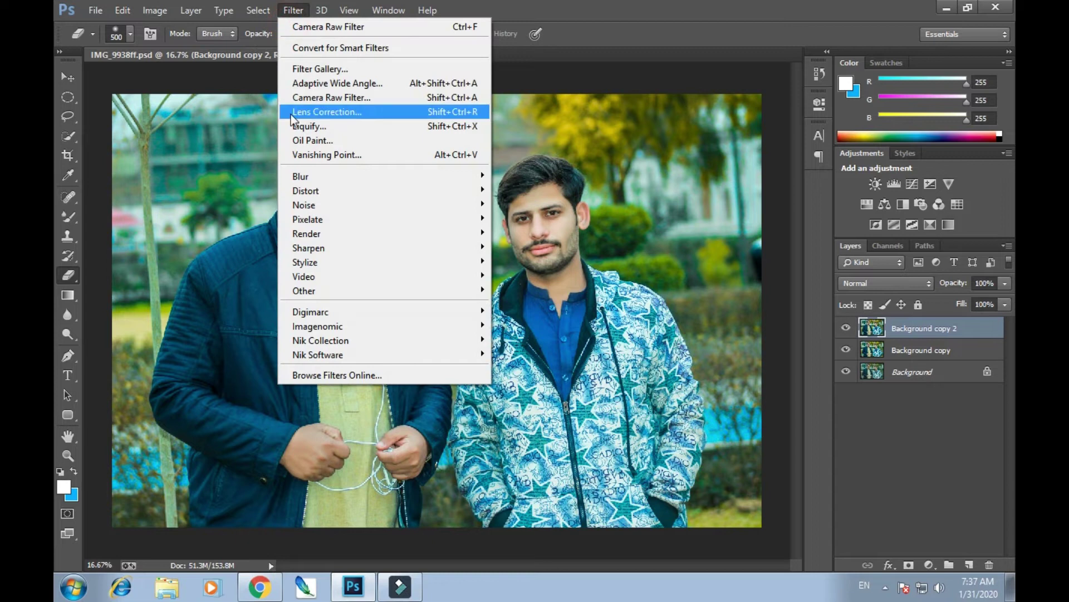
{"action": "left_click", "coordinate": [330, 98]}
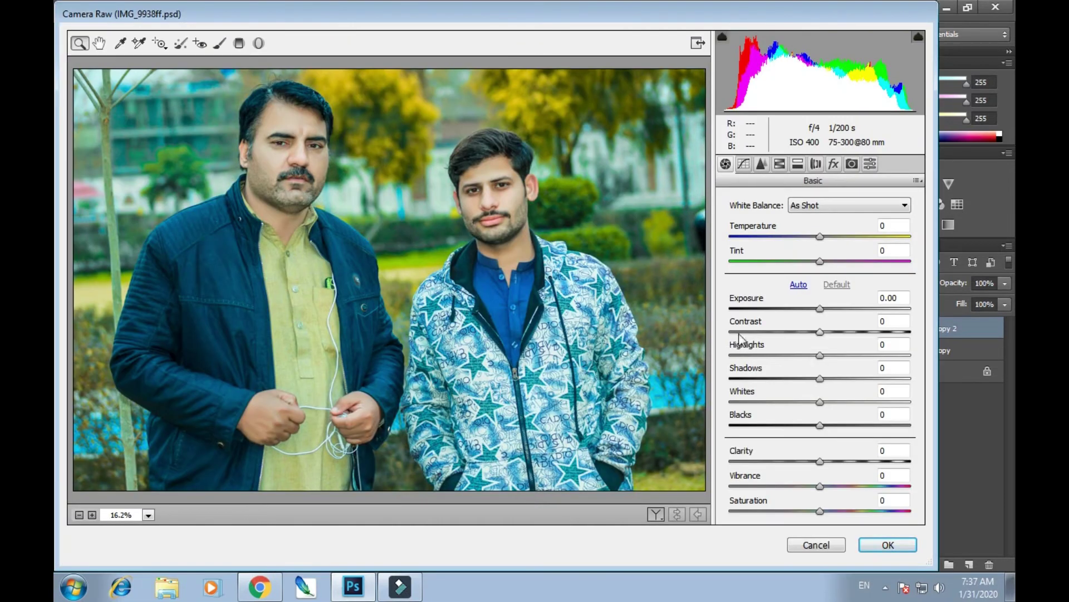
{"action": "left_click", "coordinate": [834, 164]}
{"action": "left_click_drag", "start_coordinate": [834, 359], "coordinate": [774, 359]}
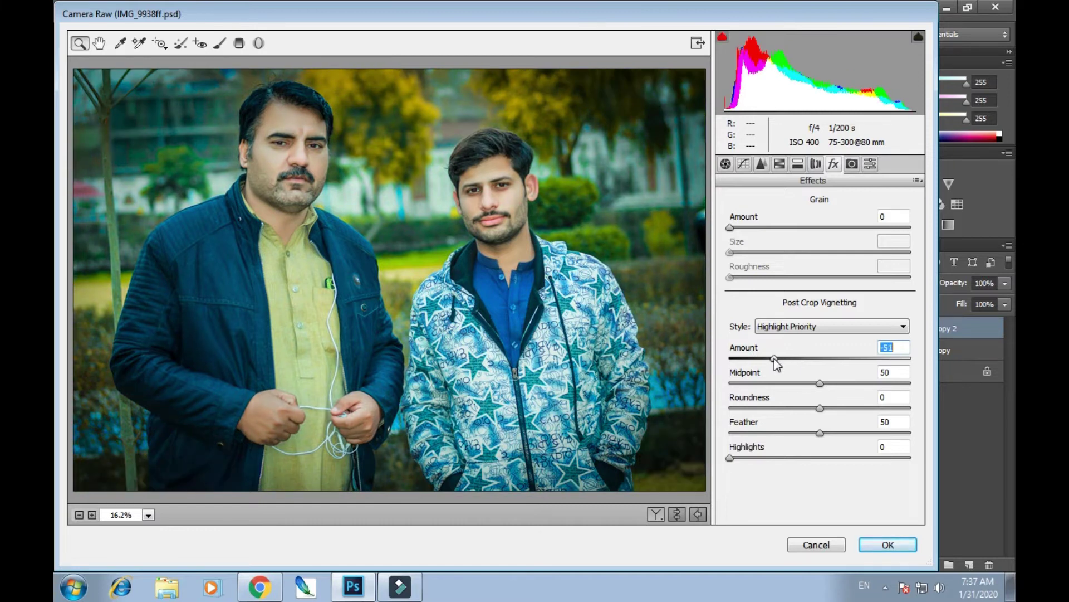
{"action": "left_click", "coordinate": [892, 543]}
Reshape the hair of the man in the patterned hoodie in Liquify with a 500 brush
{"action": "left_click", "coordinate": [293, 10]}
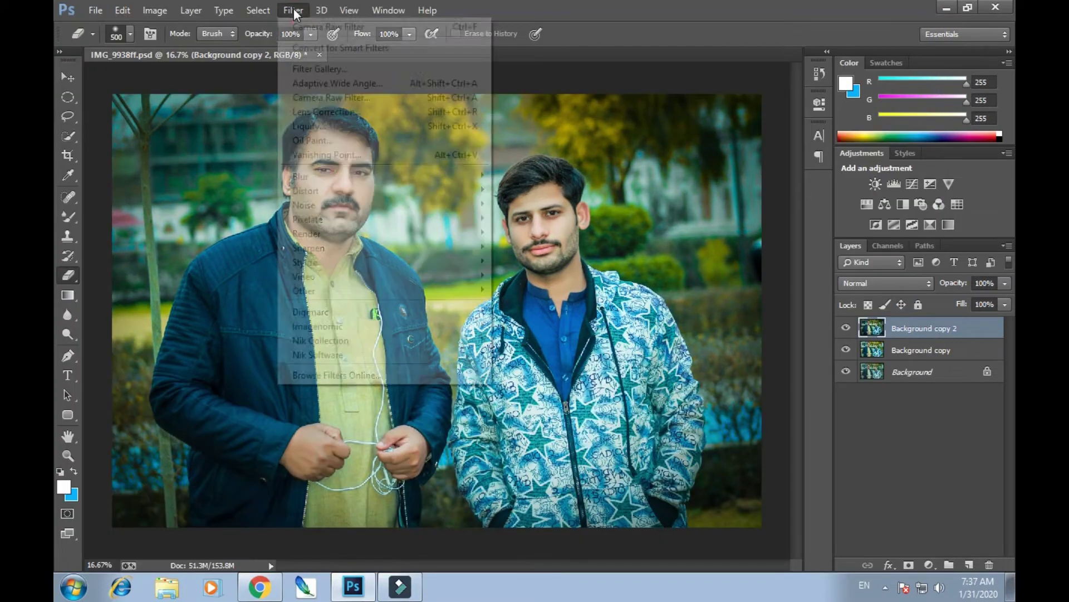
{"action": "left_click", "coordinate": [321, 128]}
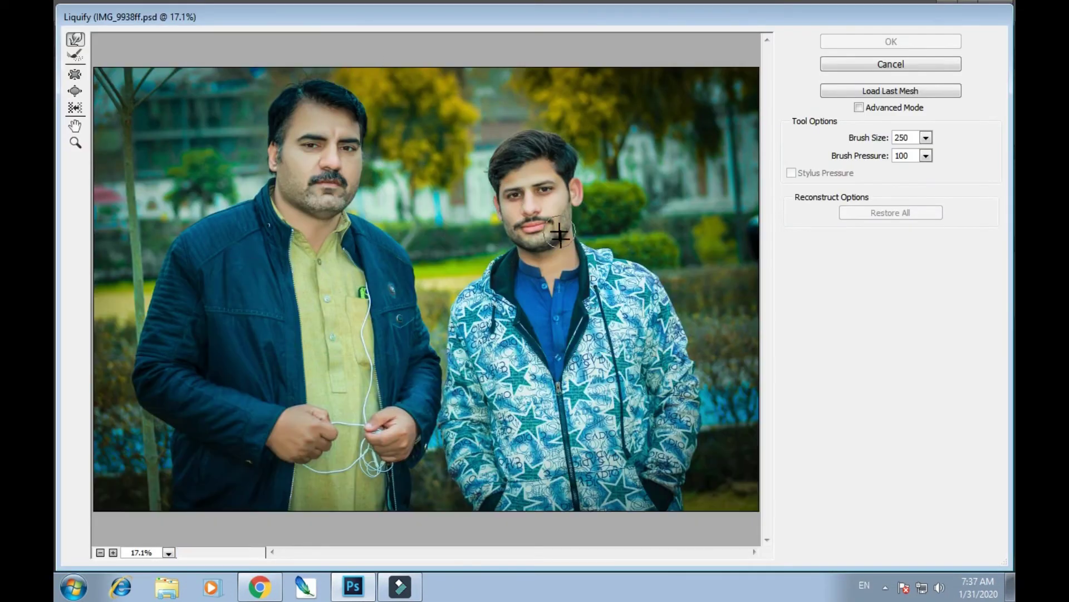
{"action": "key", "text": "ctrl+plus"}
{"action": "key", "text": "ctrl+plus"}
{"action": "left_click_drag", "start_coordinate": [590, 157], "coordinate": [495, 333]}
{"action": "key", "text": "bracketright"}
{"action": "key", "text": "bracketright"}
{"action": "left_click_drag", "start_coordinate": [626, 195], "coordinate": [611, 200]}
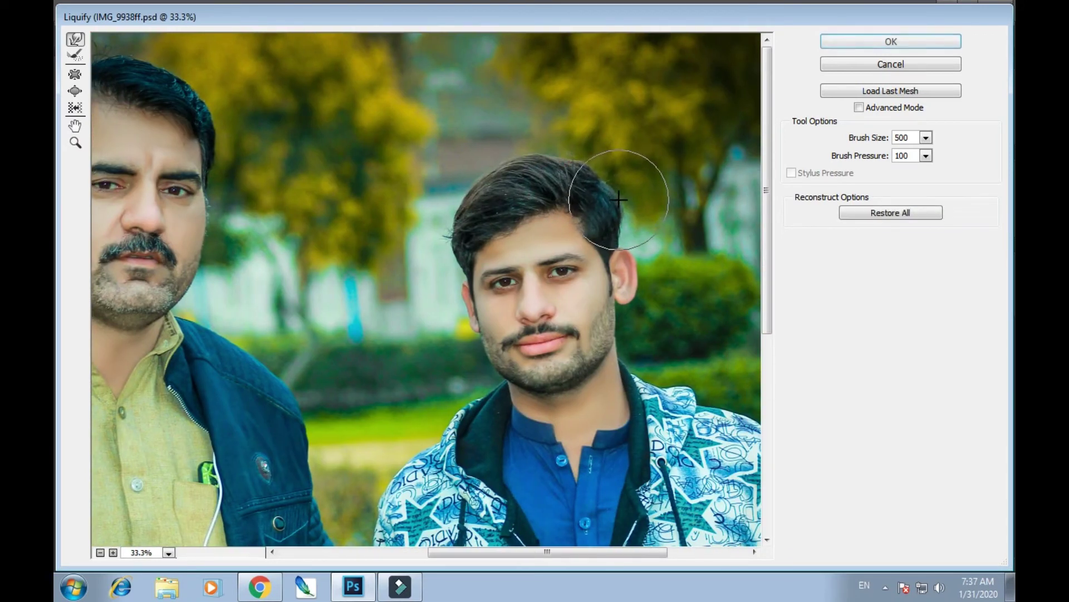
{"action": "left_click_drag", "start_coordinate": [549, 156], "coordinate": [560, 147]}
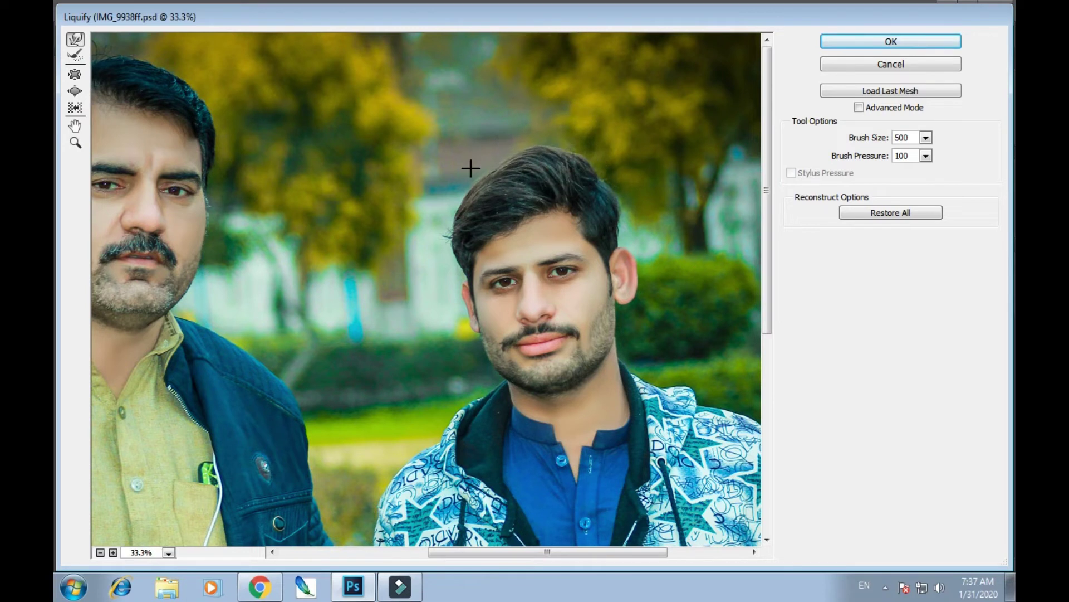
{"action": "left_click_drag", "start_coordinate": [500, 163], "coordinate": [496, 158]}
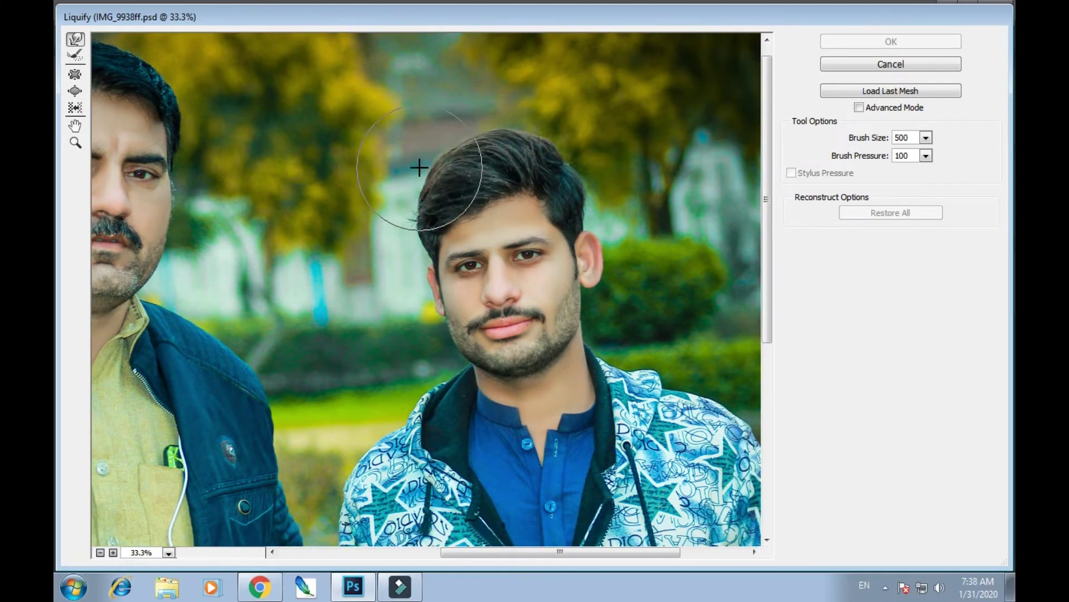
{"action": "mouse_move", "coordinate": [416, 169]}
{"action": "left_mouse_down"}
{"action": "mouse_move", "coordinate": [403, 182]}
{"action": "mouse_move", "coordinate": [490, 148]}
{"action": "mouse_move", "coordinate": [429, 167]}
{"action": "left_mouse_up"}
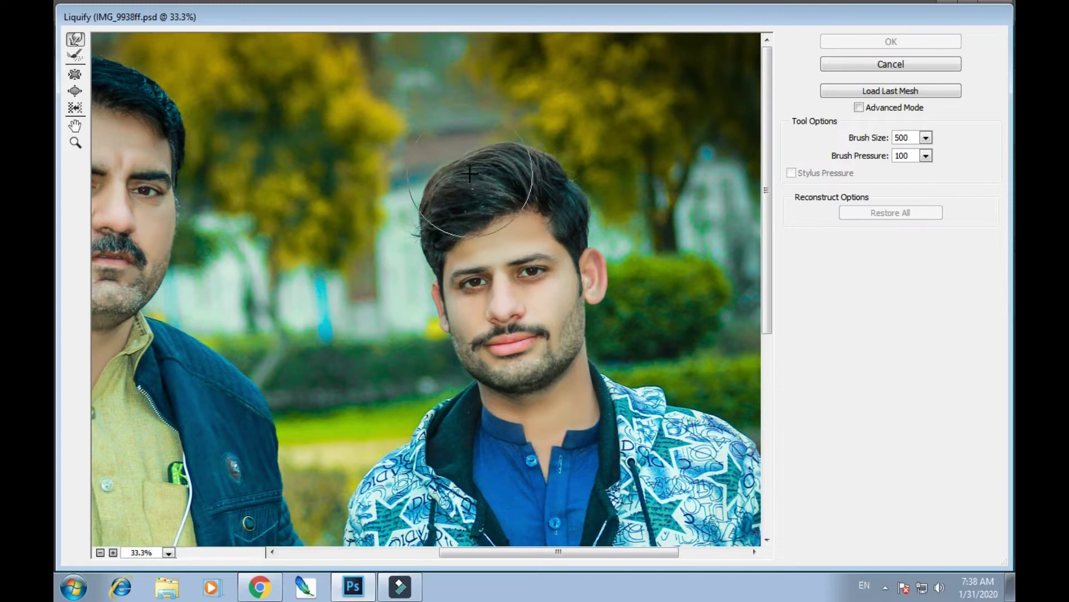
{"action": "left_click_drag", "start_coordinate": [470, 167], "coordinate": [420, 191]}
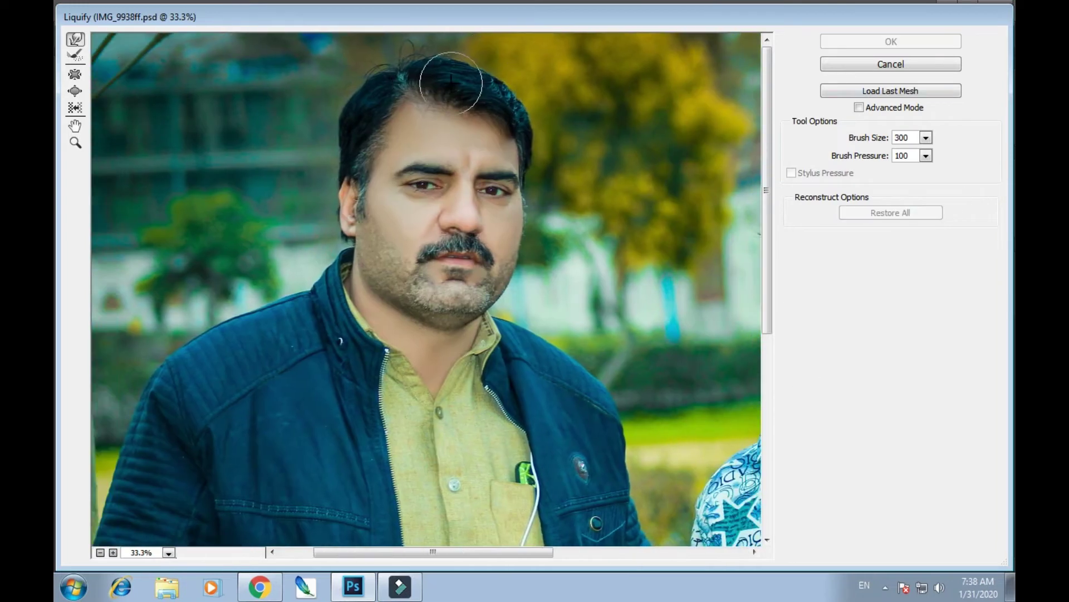
Push out the hair of the man in the dark jacket with a 400 Liquify brush, apply the filter and save the file
{"action": "key", "text": "bracketright"}
{"action": "mouse_move", "coordinate": [453, 79]}
{"action": "left_mouse_down"}
{"action": "mouse_move", "coordinate": [507, 85]}
{"action": "mouse_move", "coordinate": [477, 72]}
{"action": "left_mouse_up"}
{"action": "left_click_drag", "start_coordinate": [525, 108], "coordinate": [529, 110]}
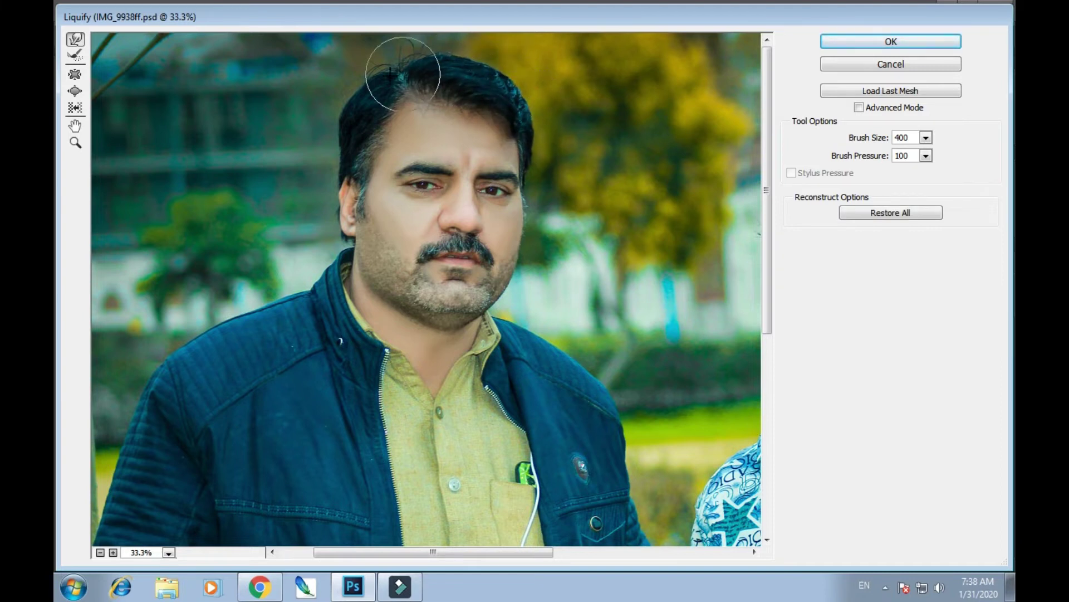
{"action": "left_click", "coordinate": [333, 117]}
{"action": "left_click", "coordinate": [603, 343]}
{"action": "left_click", "coordinate": [313, 128]}
{"action": "left_click", "coordinate": [631, 252]}
{"action": "left_click", "coordinate": [329, 111]}
{"action": "left_click", "coordinate": [609, 342]}
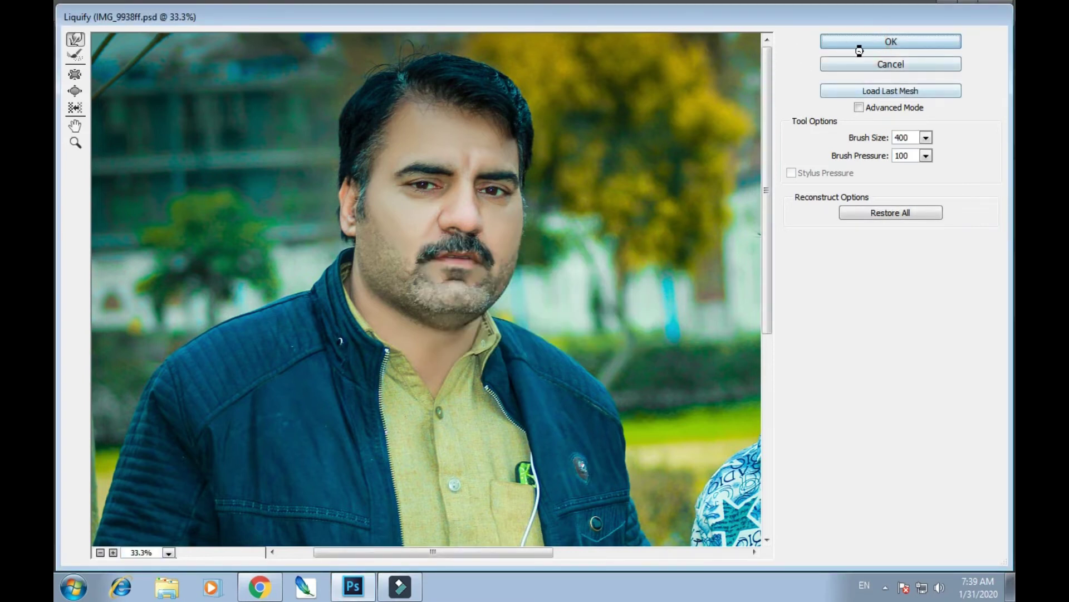
{"action": "left_click", "coordinate": [869, 43]}
{"action": "key", "text": "ctrl+s"}
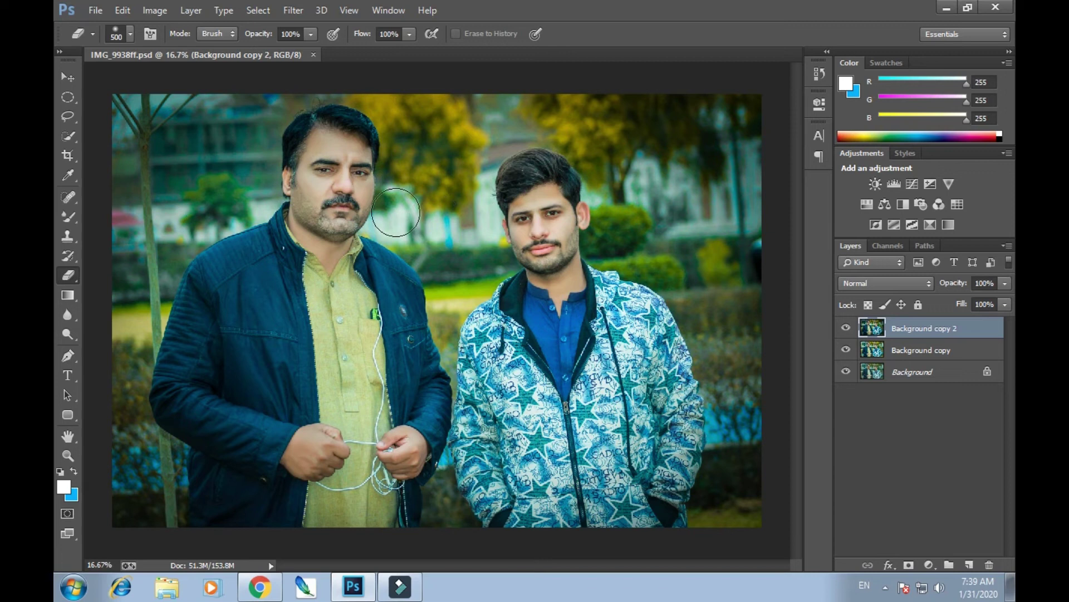
Compare the photo with and without the Background copy 2 layer
{"action": "left_click", "coordinate": [846, 328]}
{"action": "left_click", "coordinate": [846, 327]}
{"action": "left_click", "coordinate": [67, 78]}
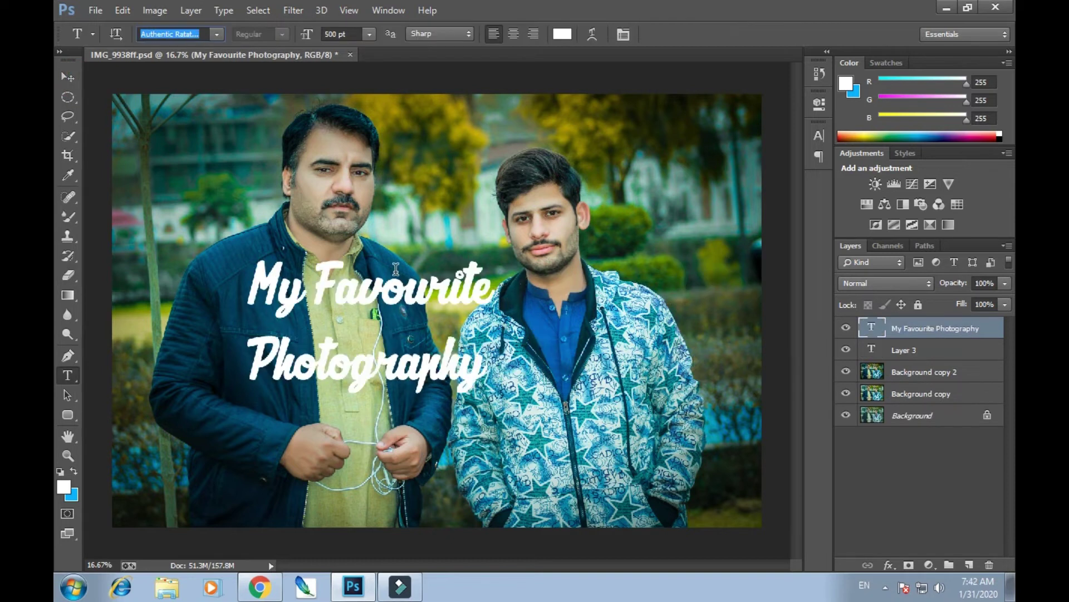
Set the "My Favourite Photography" caption in the Bafora Demo font, scale it down and place it in the photo's upper right corner
{"action": "key", "text": "Down"}
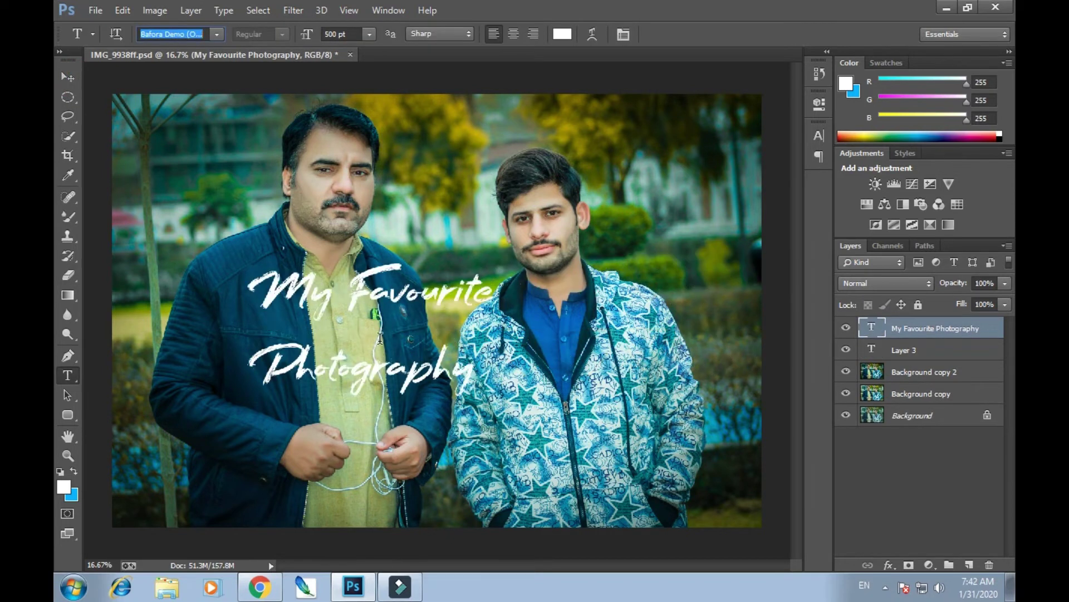
{"action": "left_click", "coordinate": [68, 77]}
{"action": "left_click_drag", "start_coordinate": [469, 289], "coordinate": [614, 184]}
{"action": "key", "text": "ctrl+minus"}
{"action": "key", "text": "ctrl+t"}
{"action": "key", "text": "Return"}
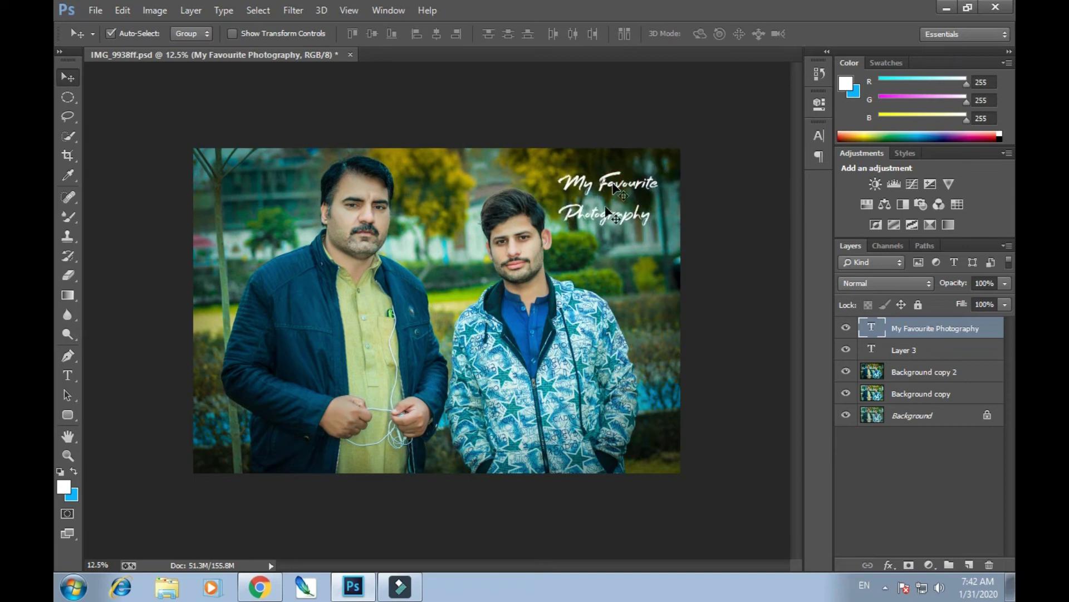
Save the file and delete the unused Layer 3 text layer
{"action": "left_click", "coordinate": [565, 265]}
{"action": "key", "text": "ctrl+s"}
{"action": "left_click", "coordinate": [913, 350]}
{"action": "left_click", "coordinate": [989, 564]}
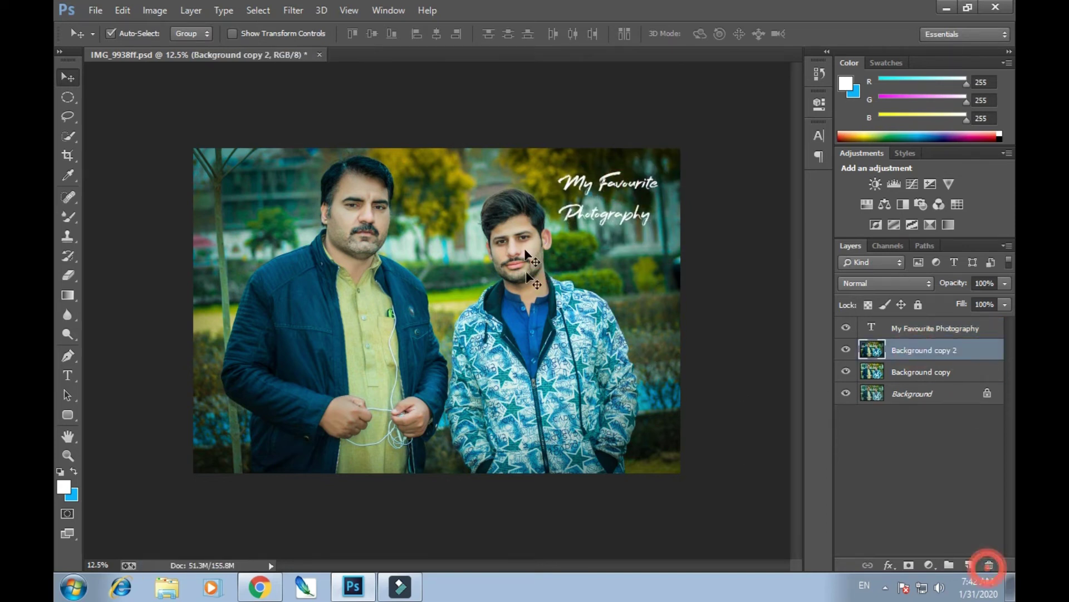
Create a new layer above the caption and paint a soft white glow over the text with a 1300 px Brush
{"action": "left_click", "coordinate": [918, 328]}
{"action": "left_click", "coordinate": [969, 564]}
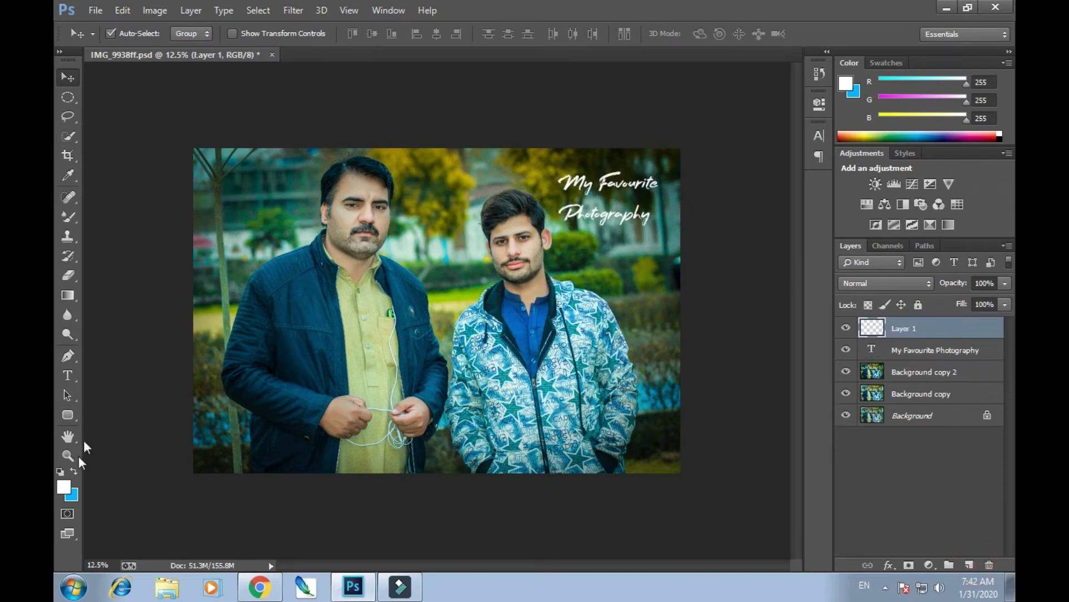
{"action": "right_click", "coordinate": [67, 216]}
{"action": "left_click", "coordinate": [123, 214]}
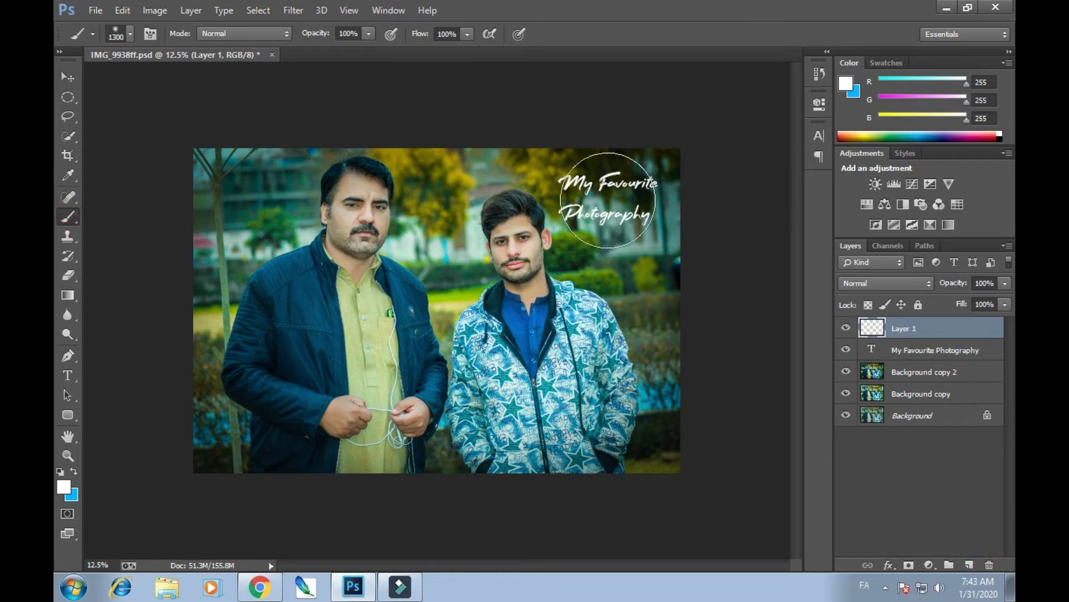
{"action": "left_click", "coordinate": [615, 204]}
Enlarge the white glow on Layer 1 with Free Transform and reposition it around the caption
{"action": "left_click", "coordinate": [67, 76]}
{"action": "key", "text": "ctrl+t"}
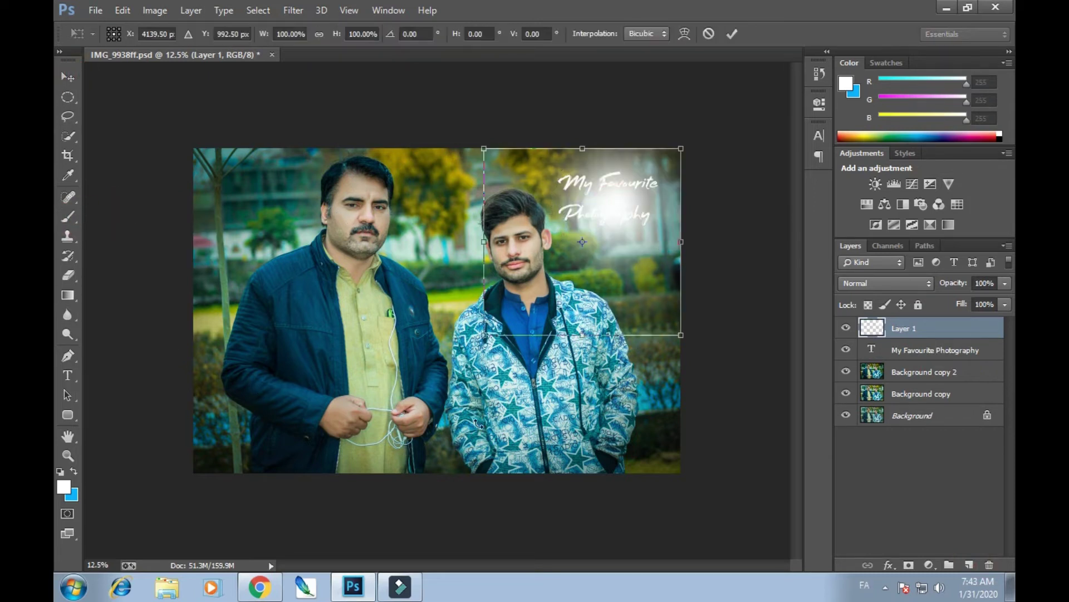
{"action": "left_click_drag", "start_coordinate": [681, 335], "coordinate": [781, 428]}
{"action": "left_click_drag", "start_coordinate": [634, 256], "coordinate": [611, 273]}
{"action": "double_click", "coordinate": [611, 274]}
Lower the opacity of the glow layer to 57% and save the file
{"action": "left_click_drag", "start_coordinate": [899, 328], "coordinate": [925, 332]}
{"action": "left_click", "coordinate": [973, 300]}
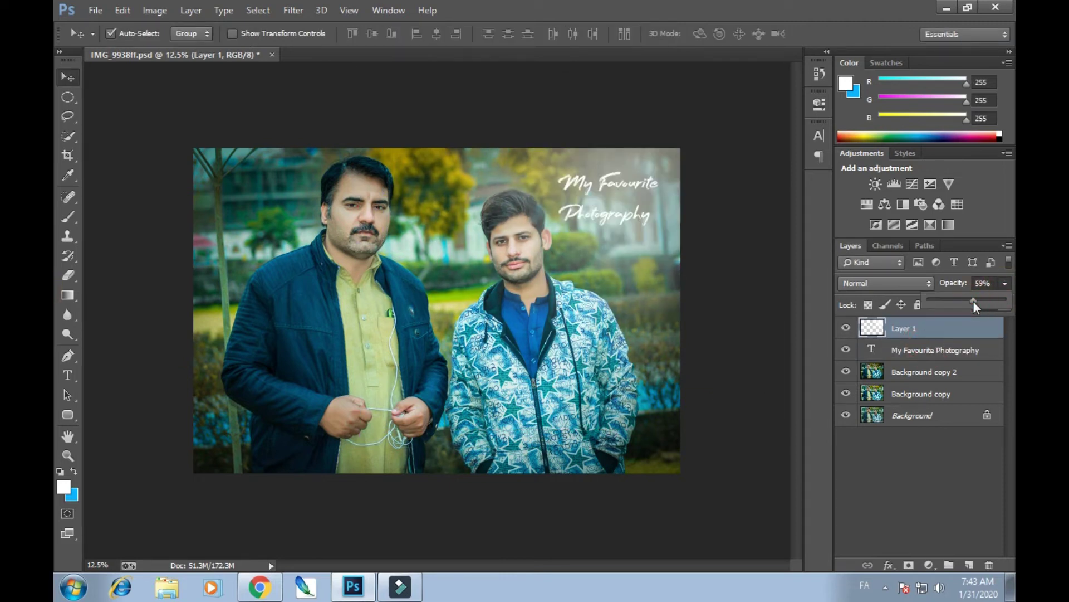
{"action": "left_click_drag", "start_coordinate": [975, 298], "coordinate": [971, 305]}
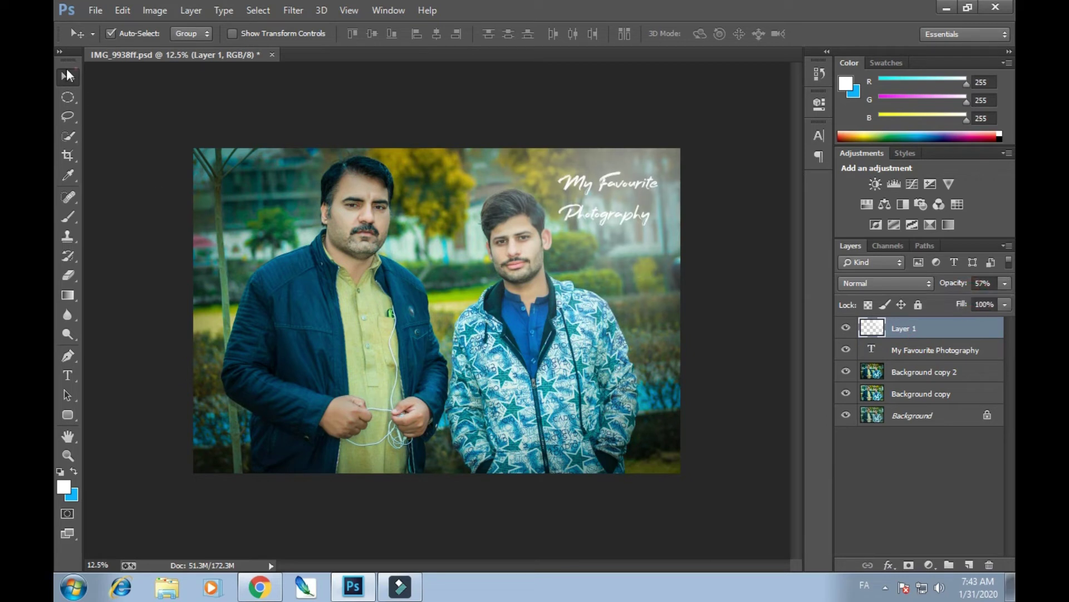
{"action": "left_click", "coordinate": [98, 326]}
{"action": "key", "text": "ctrl+s"}
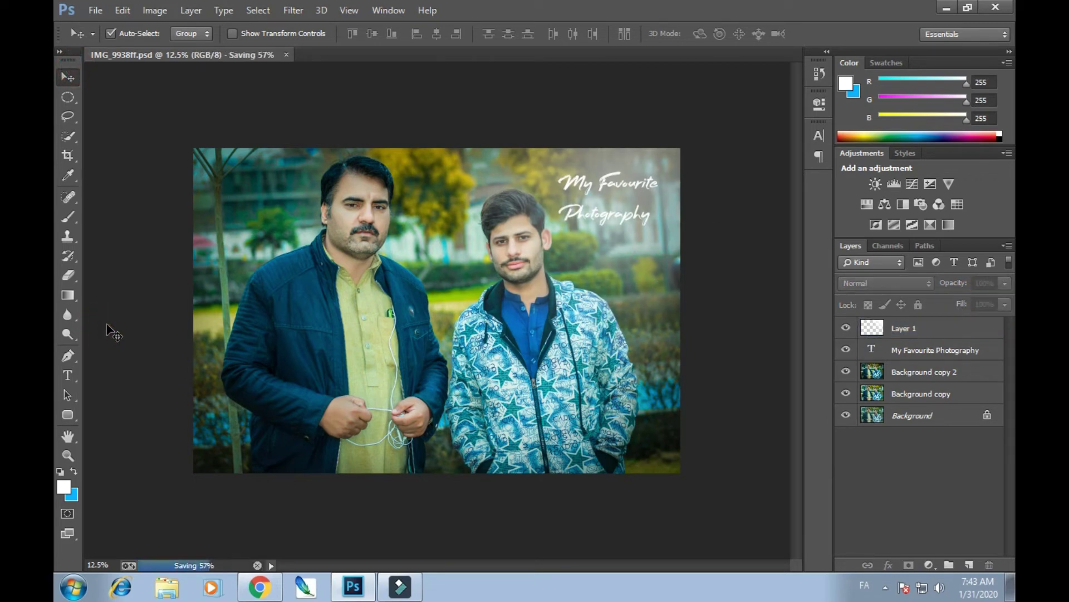
{"action": "left_click", "coordinate": [885, 586]}
{"action": "right_click", "coordinate": [863, 526]}
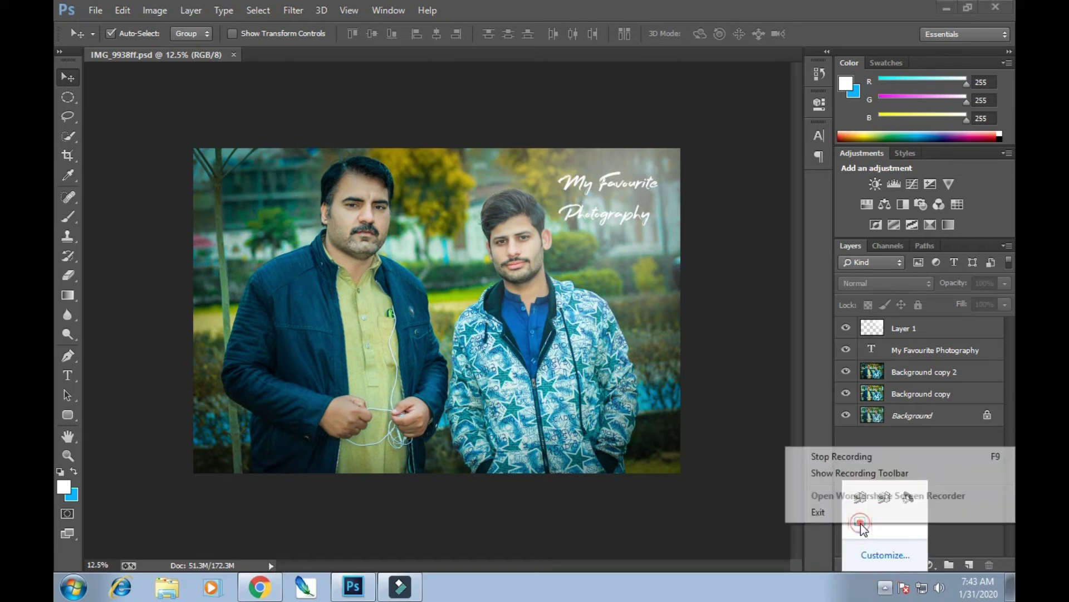
{"action": "left_click", "coordinate": [880, 449]}
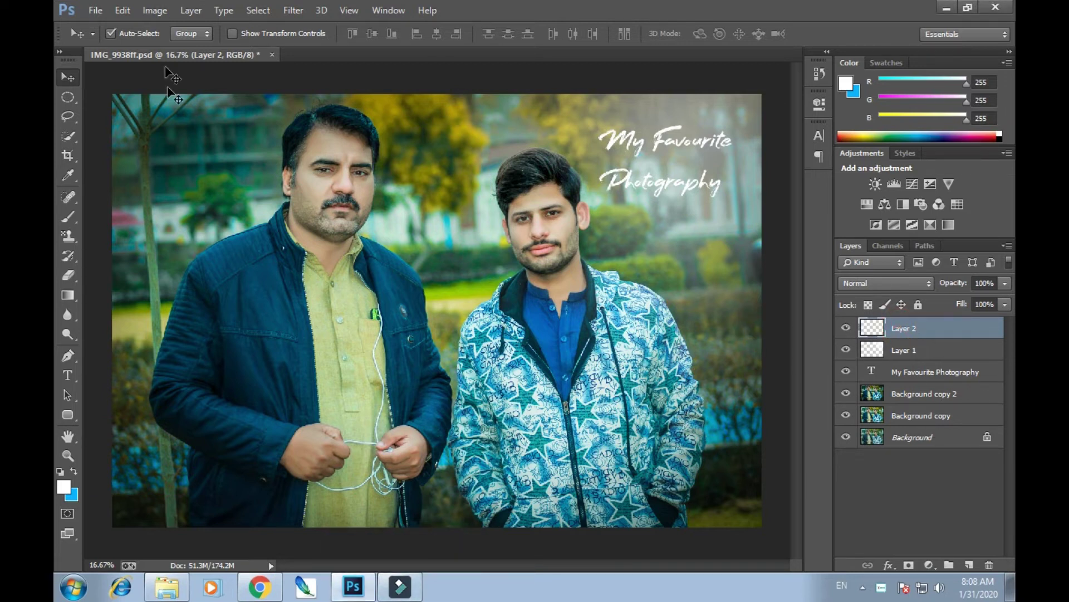
Fill the empty Layer 2 with the merged picture using Apply Image
{"action": "left_click", "coordinate": [155, 10]}
{"action": "left_click", "coordinate": [180, 226]}
{"action": "left_click", "coordinate": [671, 156]}
Brighten Layer 2 with Levels and hide it behind an inverted black layer mask
{"action": "left_click", "coordinate": [927, 565]}
{"action": "left_click", "coordinate": [699, 455]}
{"action": "left_click", "coordinate": [877, 331]}
{"action": "key", "text": "ctrl+l"}
{"action": "left_click_drag", "start_coordinate": [594, 274], "coordinate": [550, 275]}
{"action": "left_click", "coordinate": [644, 130]}
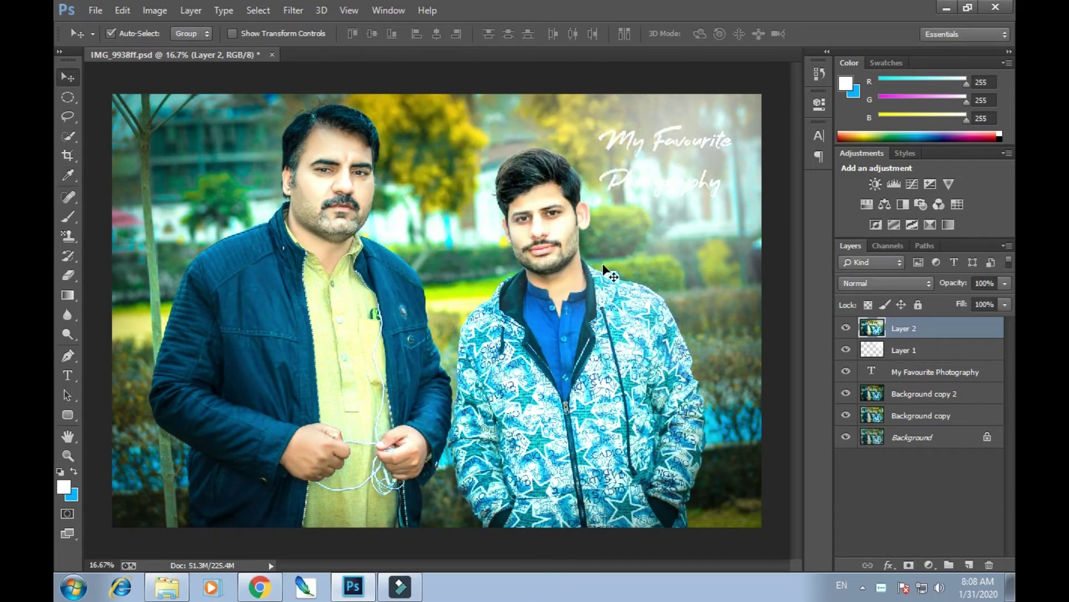
{"action": "left_click", "coordinate": [903, 565]}
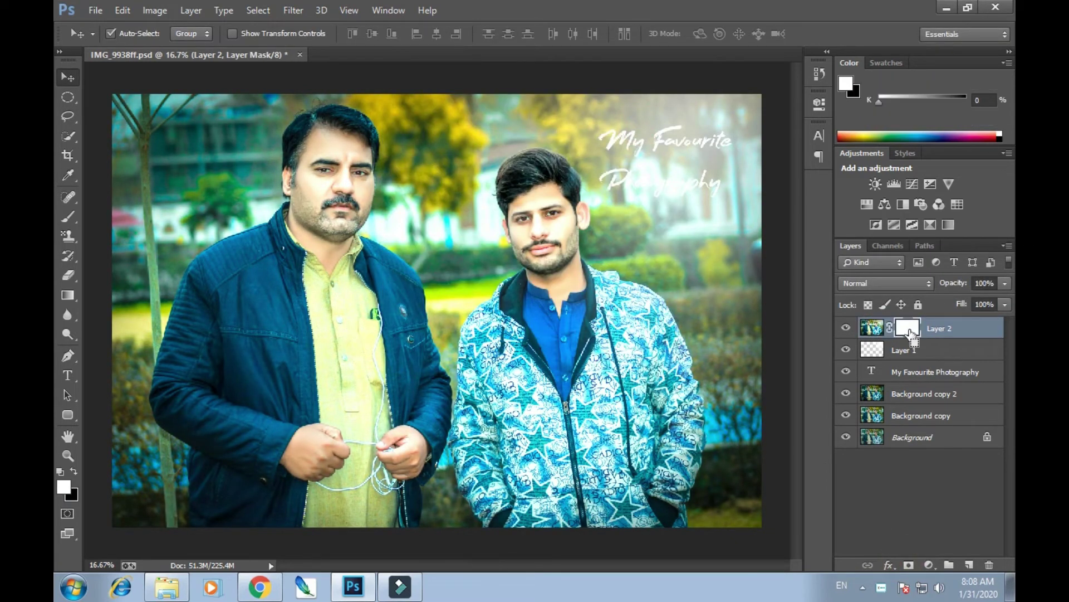
{"action": "key", "text": "ctrl+i"}
Reveal the brightened Layer 2 over the younger man's irises by painting white on its mask with a 25 px brush
{"action": "scroll", "coordinate": [527, 303], "scroll_direction": "up", "scroll_amount": 5}
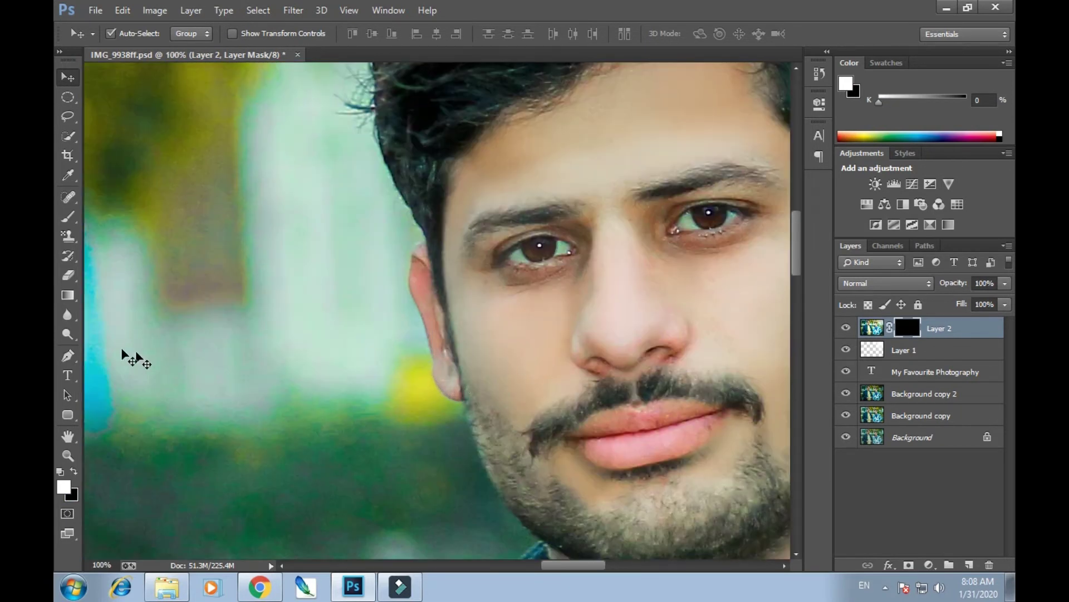
{"action": "left_click_drag", "start_coordinate": [227, 241], "coordinate": [54, 318]}
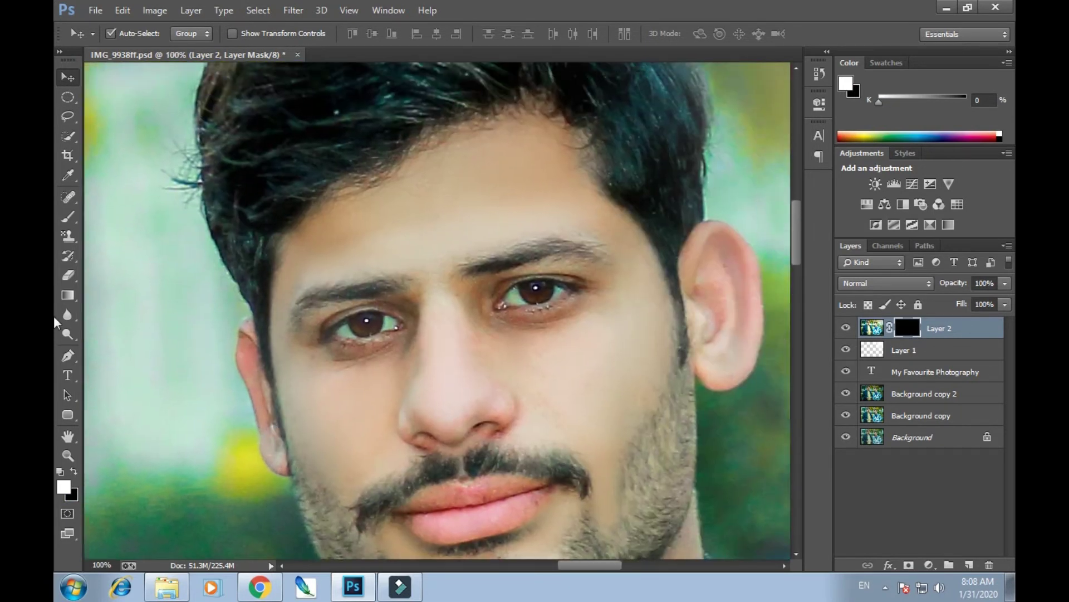
{"action": "right_click", "coordinate": [68, 219]}
{"action": "left_click", "coordinate": [120, 215]}
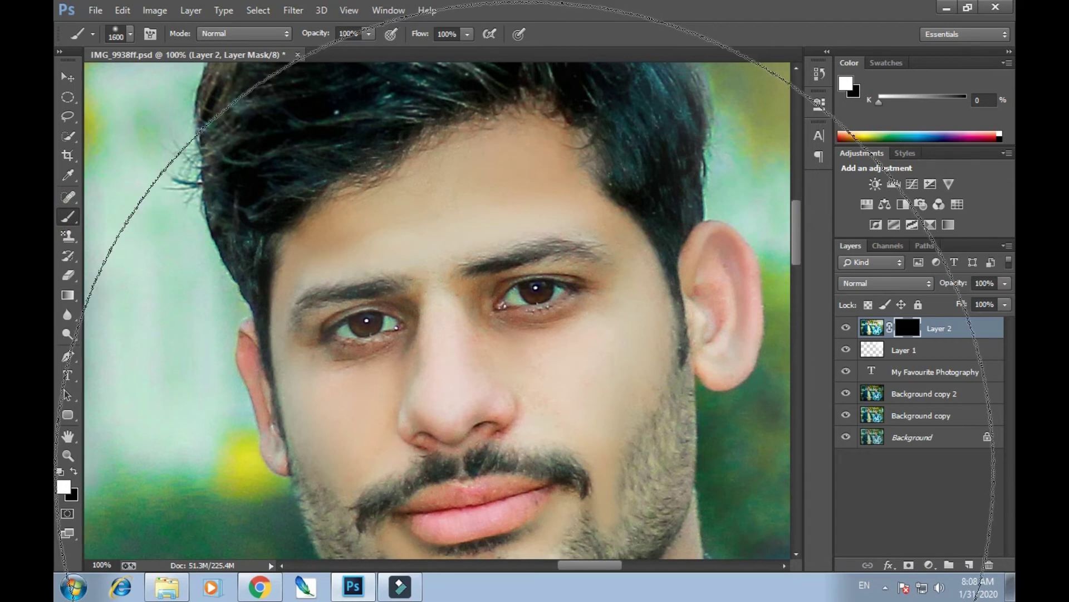
{"action": "key", "text": "bracketleft"}
{"action": "key", "text": "bracketleft"}
{"action": "key", "text": "bracketleft"}
{"action": "key", "text": "bracketleft"}
{"action": "key", "text": "bracketleft"}
{"action": "key", "text": "bracketleft"}
{"action": "key", "text": "bracketleft"}
{"action": "key", "text": "bracketleft"}
{"action": "key", "text": "bracketleft"}
{"action": "key", "text": "bracketleft"}
{"action": "key", "text": "bracketleft"}
{"action": "key", "text": "bracketleft"}
{"action": "key", "text": "bracketleft"}
{"action": "key", "text": "bracketleft"}
{"action": "key", "text": "bracketleft"}
{"action": "left_click", "coordinate": [547, 288]}
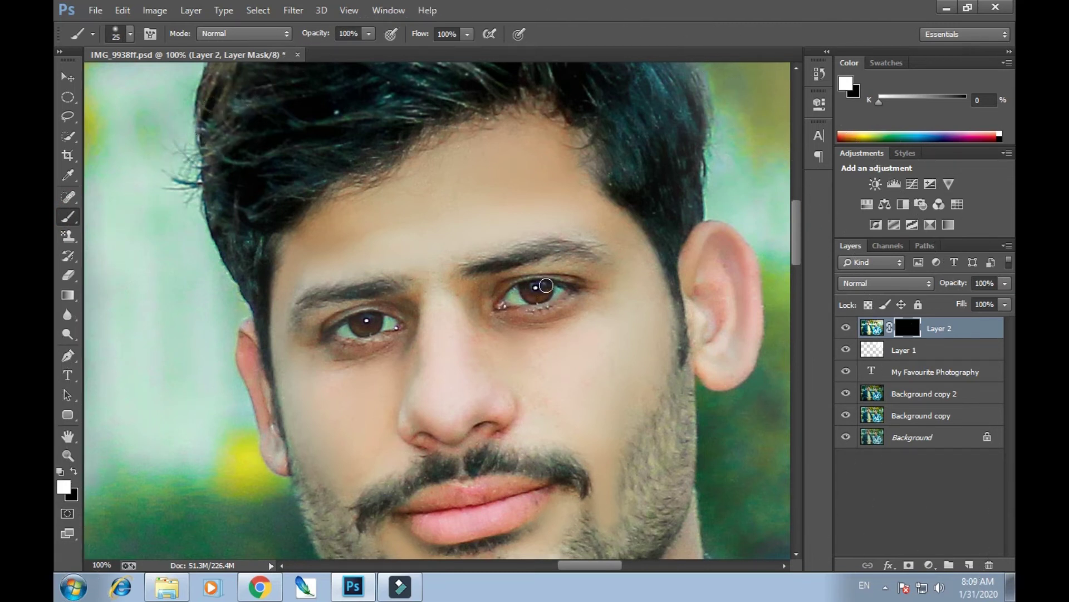
{"action": "left_click", "coordinate": [544, 286]}
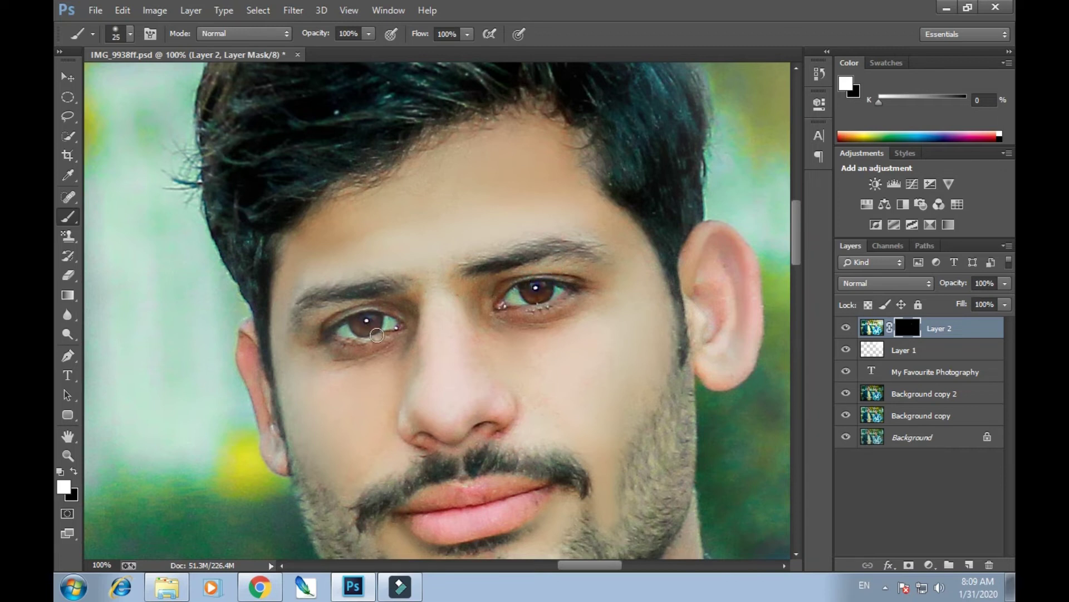
{"action": "left_click", "coordinate": [524, 294]}
Reveal the brightened layer over both of the older man's eyes by painting on the mask with a 9 px brush
{"action": "left_click_drag", "start_coordinate": [162, 341], "coordinate": [563, 439]}
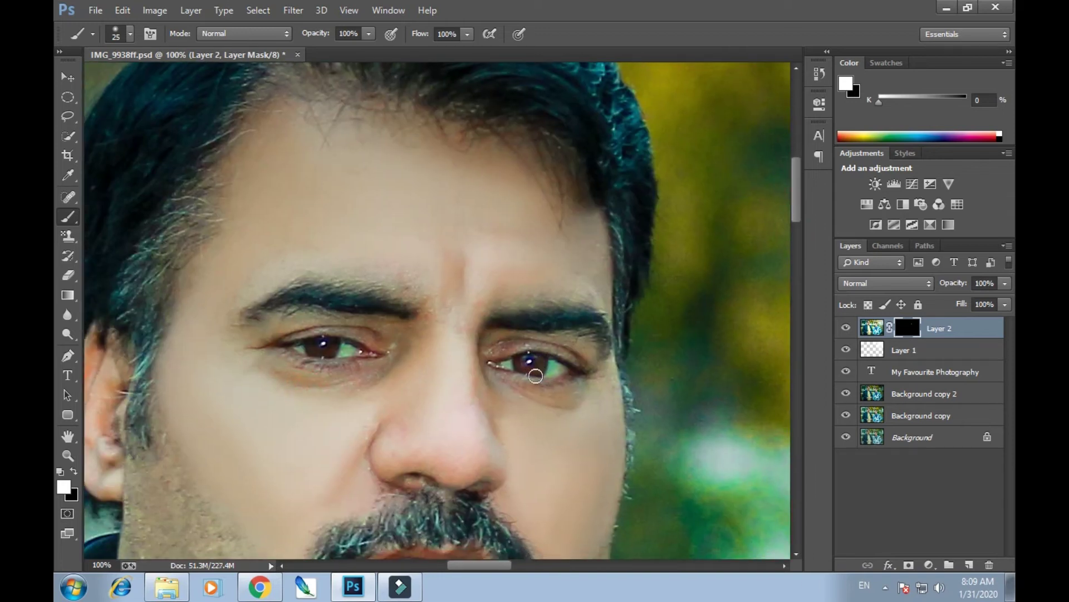
{"action": "key", "text": "ctrl+plus"}
{"action": "key", "text": "bracketleft"}
{"action": "left_click", "coordinate": [615, 406]}
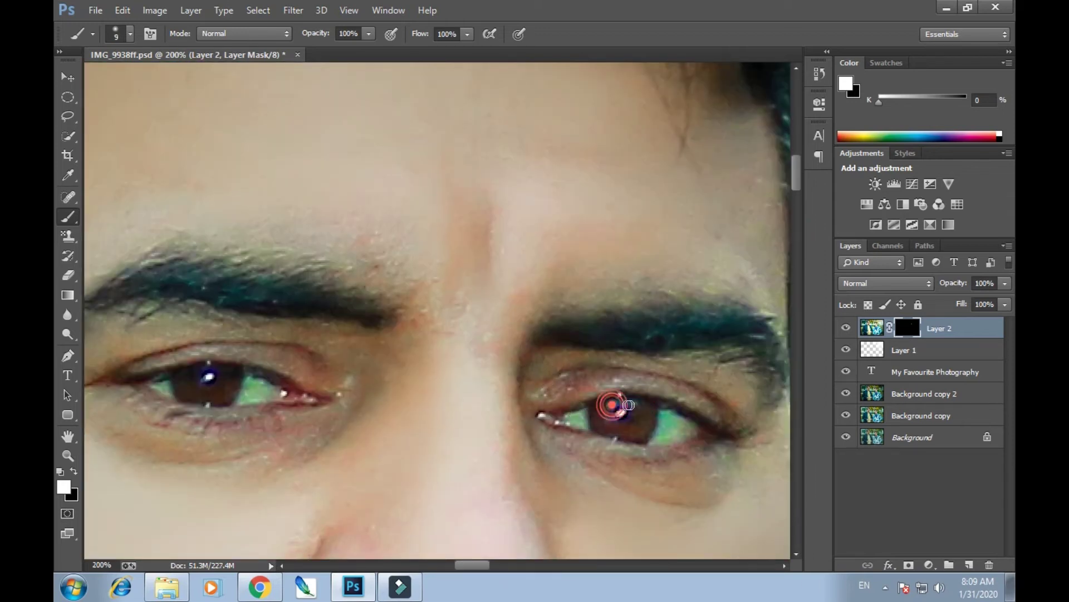
{"action": "mouse_move", "coordinate": [231, 381]}
{"action": "left_mouse_down"}
{"action": "mouse_move", "coordinate": [202, 391]}
{"action": "mouse_move", "coordinate": [182, 378]}
{"action": "mouse_move", "coordinate": [203, 394]}
{"action": "mouse_move", "coordinate": [253, 389]}
{"action": "mouse_move", "coordinate": [162, 387]}
{"action": "left_mouse_up"}
{"action": "mouse_move", "coordinate": [576, 418]}
{"action": "left_mouse_down"}
{"action": "mouse_move", "coordinate": [674, 427]}
{"action": "mouse_move", "coordinate": [666, 437]}
{"action": "left_mouse_up"}
Examine the brightened eyes in the whole portrait and close up on the younger man's face
{"action": "key", "text": "ctrl+minus"}
{"action": "key", "text": "ctrl+minus"}
{"action": "key", "text": "ctrl+minus"}
{"action": "key", "text": "ctrl+minus"}
{"action": "key", "text": "ctrl+minus"}
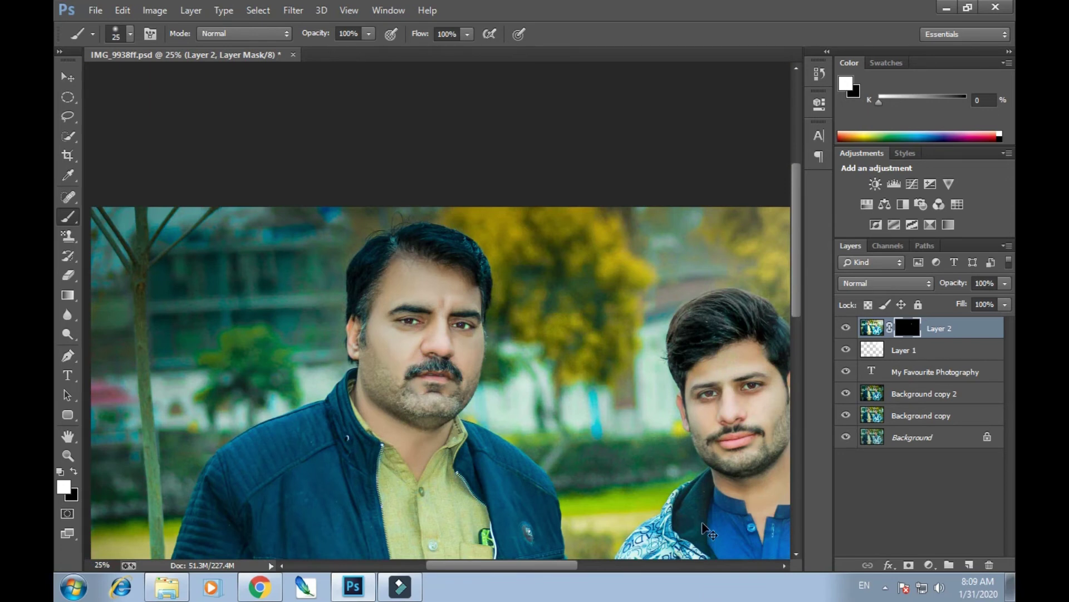
{"action": "key", "text": "ctrl+minus"}
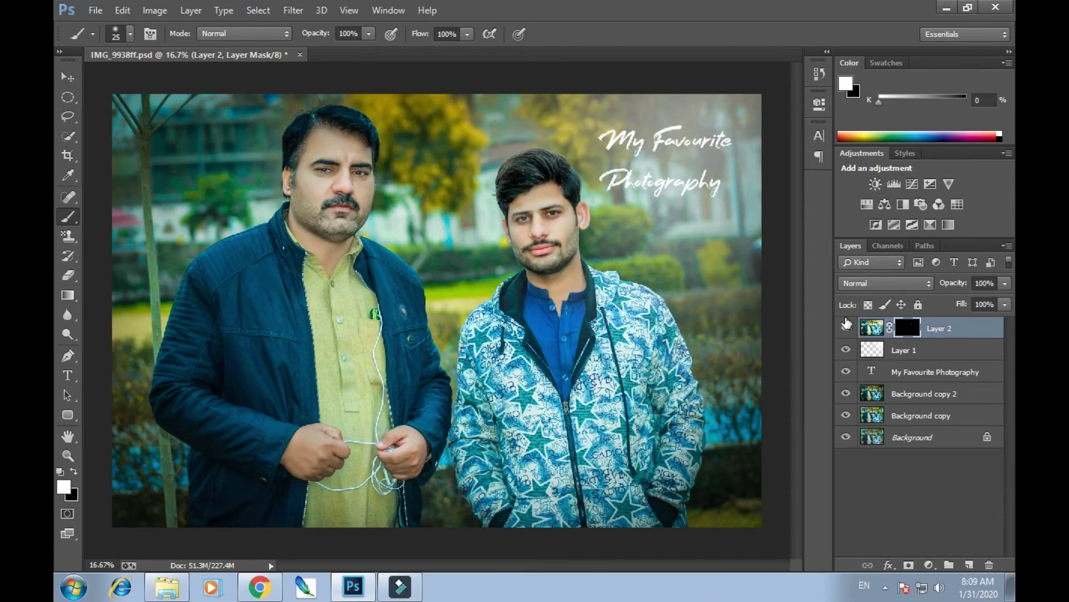
{"action": "key", "text": "ctrl+plus"}
{"action": "key", "text": "ctrl+plus"}
{"action": "key", "text": "ctrl+plus"}
{"action": "key", "text": "ctrl+plus"}
{"action": "left_click_drag", "start_coordinate": [692, 173], "coordinate": [641, 381]}
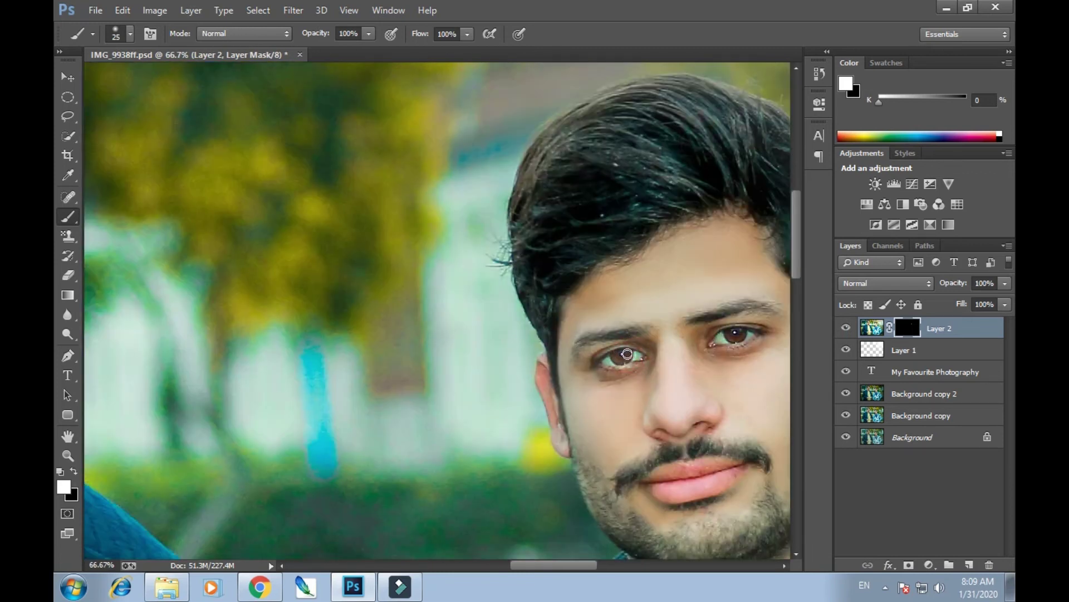
{"action": "key", "text": "ctrl+minus"}
{"action": "key", "text": "ctrl+minus"}
{"action": "key", "text": "ctrl+minus"}
{"action": "key", "text": "ctrl+minus"}
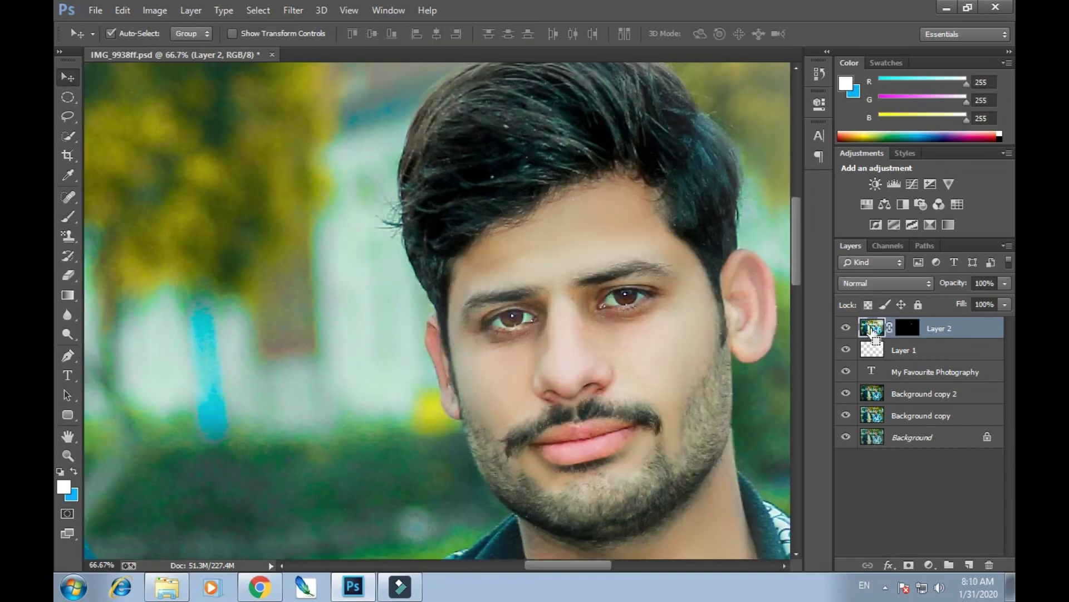
Shift the hue of the Layer 2 image to +150 with Hue/Saturation to recolour the eyes
{"action": "key", "text": "ctrl+u"}
{"action": "left_click_drag", "start_coordinate": [762, 142], "coordinate": [789, 150]}
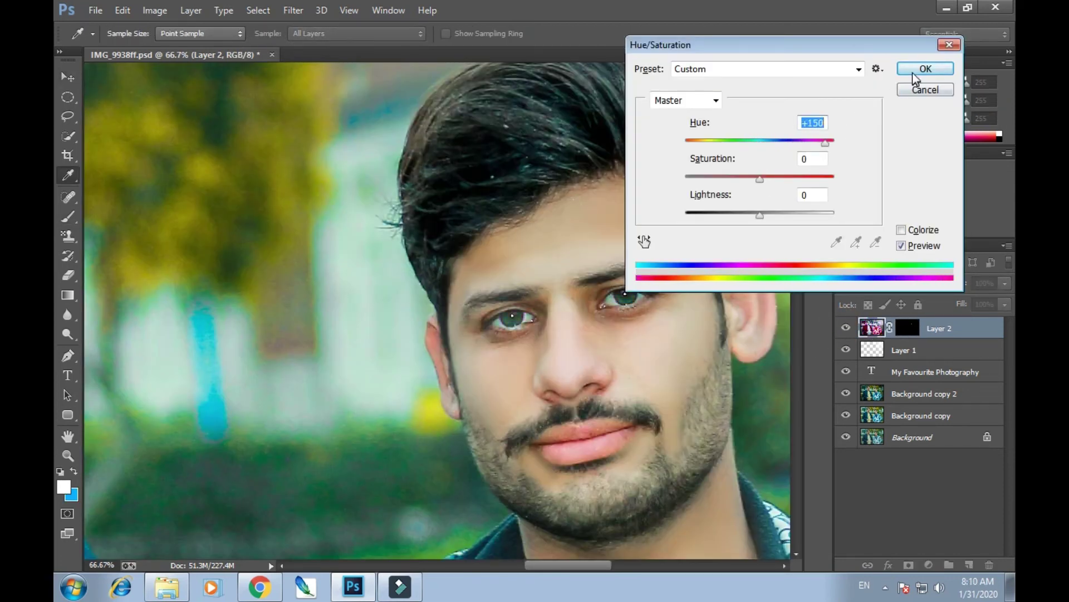
{"action": "left_click", "coordinate": [926, 69]}
Lower the opacity of Layer 2 to 80%
{"action": "key", "text": "ctrl+minus"}
{"action": "key", "text": "ctrl+minus"}
{"action": "key", "text": "ctrl+minus"}
{"action": "key", "text": "ctrl+minus"}
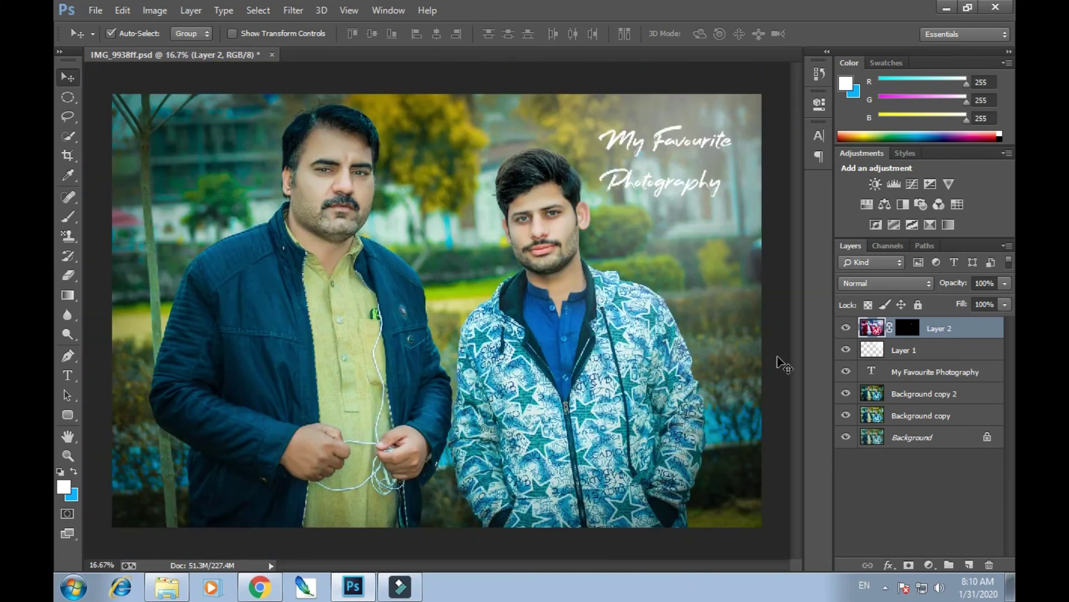
{"action": "left_click_drag", "start_coordinate": [980, 299], "coordinate": [985, 299]}
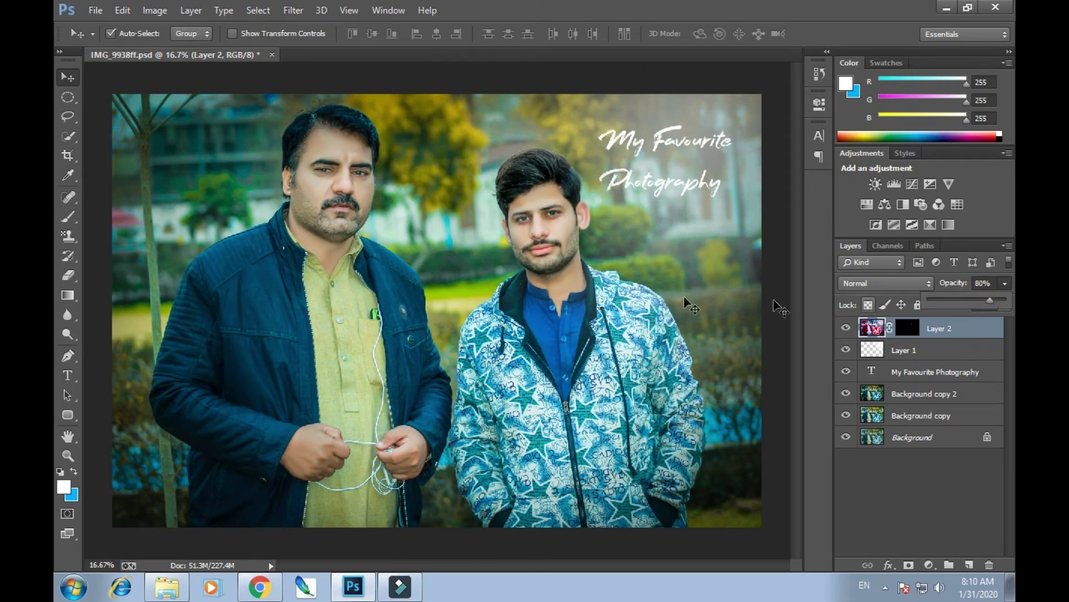
Examine the recoloured eyes of both men close up and in the whole portrait
{"action": "key", "text": "ctrl+plus"}
{"action": "key", "text": "ctrl+plus"}
{"action": "key", "text": "ctrl+plus"}
{"action": "key", "text": "ctrl+plus"}
{"action": "left_click_drag", "start_coordinate": [703, 234], "coordinate": [599, 425]}
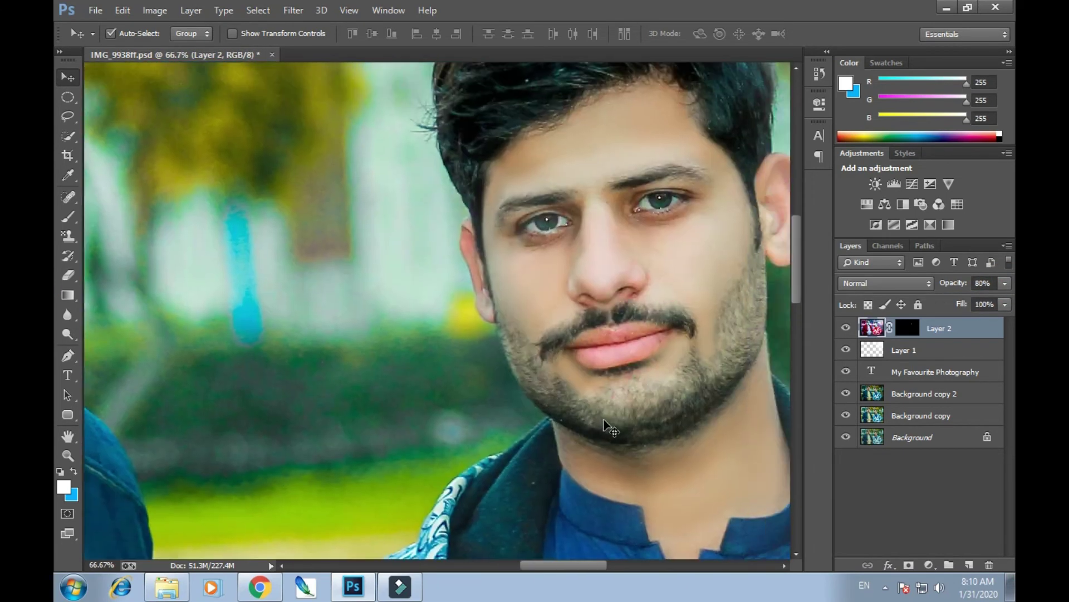
{"action": "left_click_drag", "start_coordinate": [289, 438], "coordinate": [655, 558]}
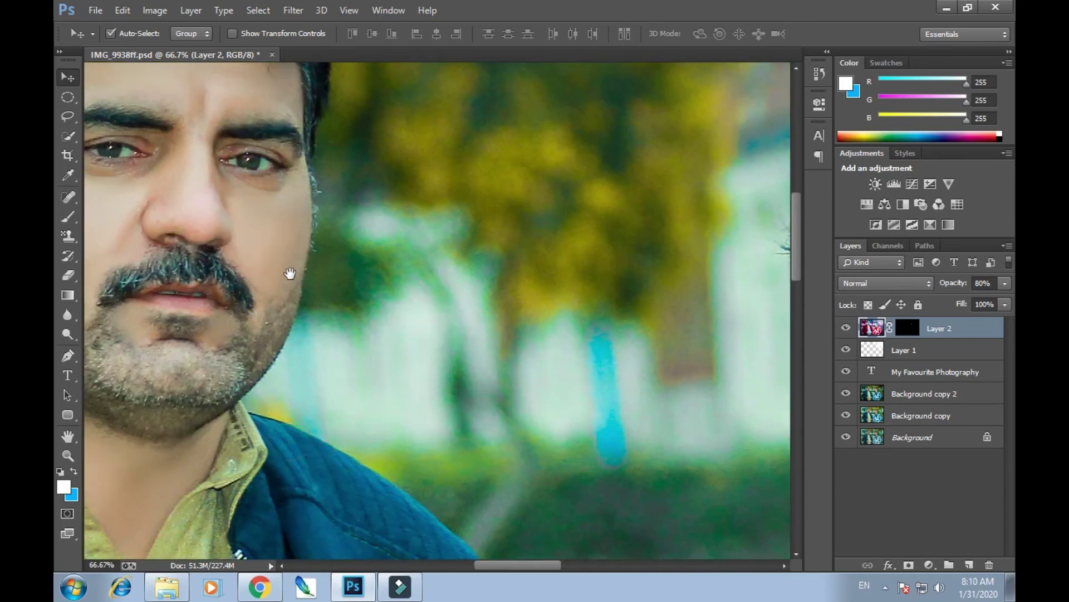
{"action": "left_click_drag", "start_coordinate": [272, 264], "coordinate": [390, 309]}
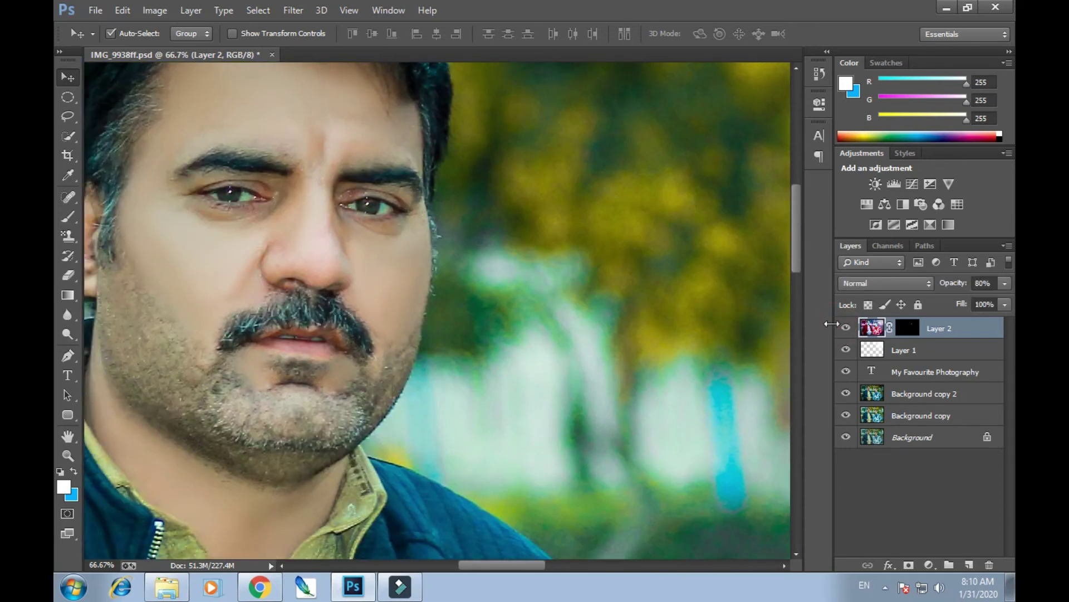
{"action": "key", "text": "ctrl+0"}
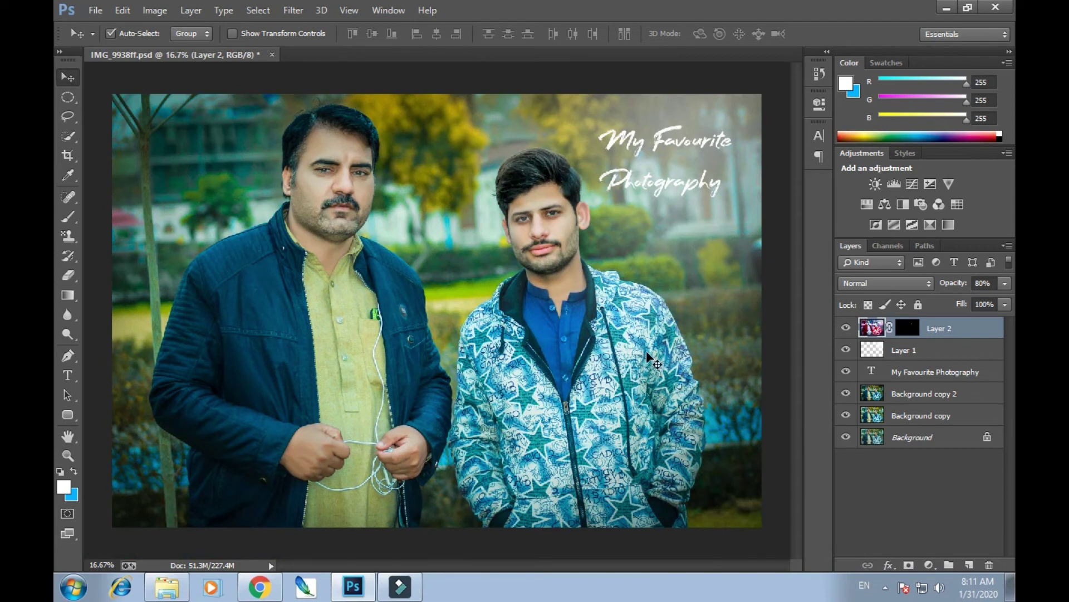
Save the file and apply the layer mask of Layer 2 permanently to the layer
{"action": "key", "text": "ctrl+s"}
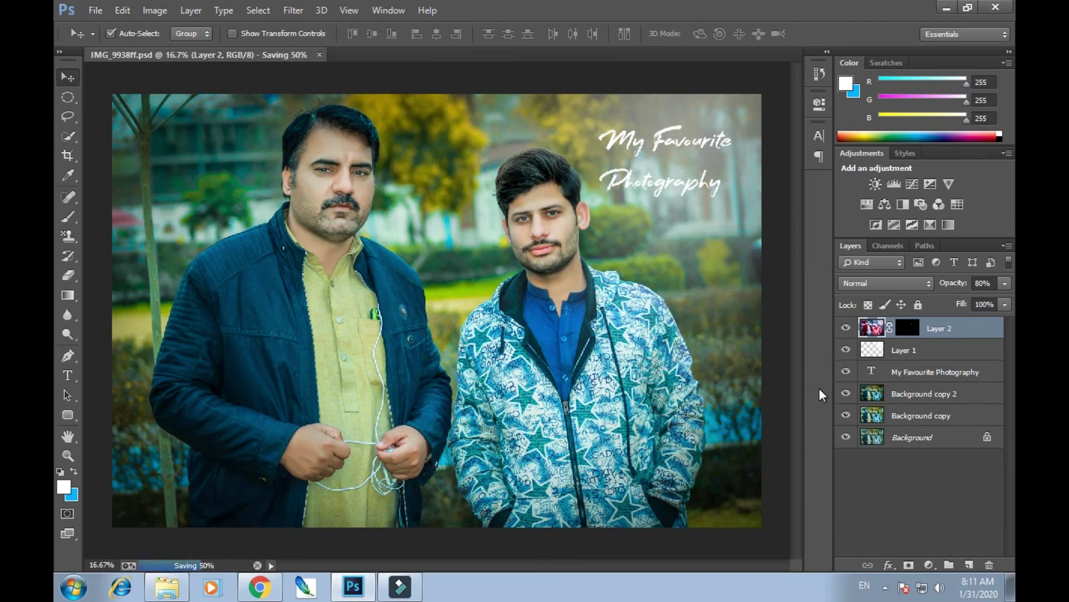
{"action": "right_click", "coordinate": [908, 332]}
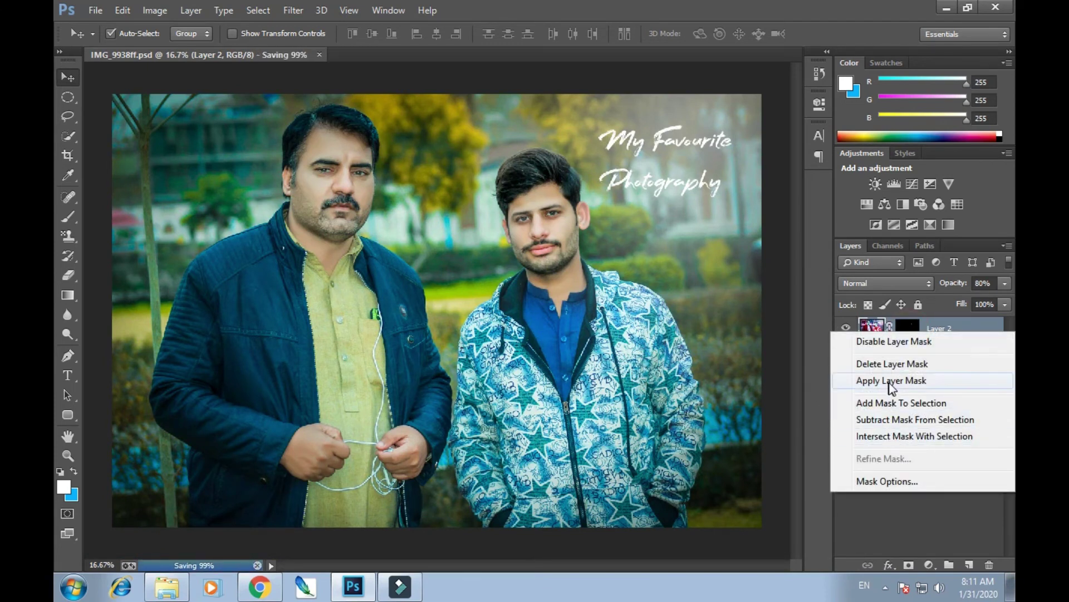
{"action": "left_click", "coordinate": [891, 381]}
{"action": "left_click", "coordinate": [724, 241]}
{"action": "left_click", "coordinate": [903, 329]}
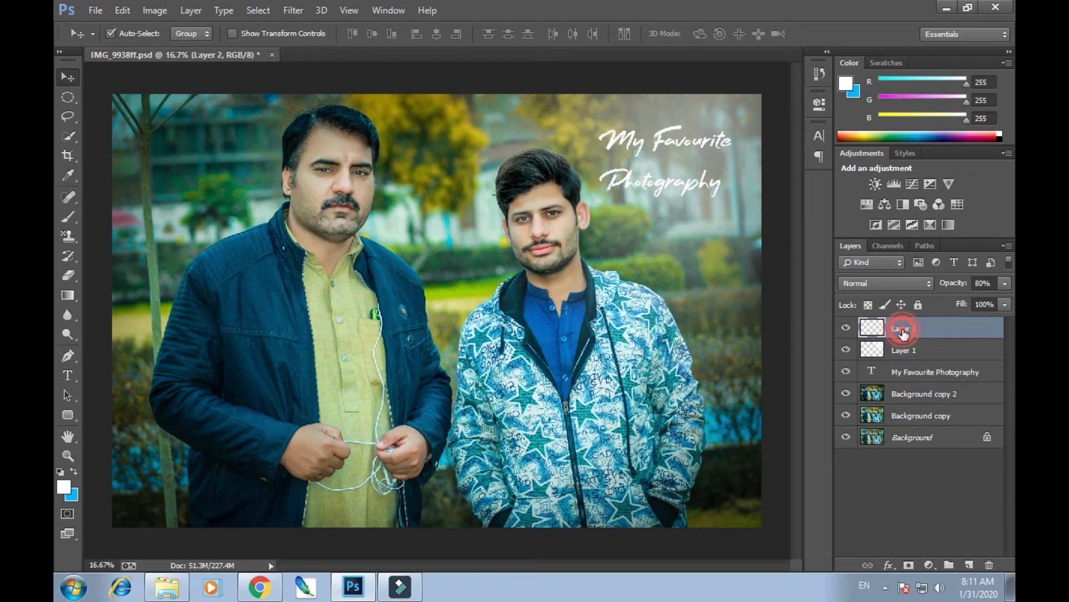
Add a new layer above Layer 2 and fill it with the merged picture using Apply Image
{"action": "left_click", "coordinate": [970, 564]}
{"action": "left_click", "coordinate": [155, 11]}
{"action": "left_click", "coordinate": [184, 227]}
{"action": "key", "text": "Return"}
Duplicate the merged picture layer, Layer 3
{"action": "left_click_drag", "start_coordinate": [903, 328], "coordinate": [969, 565]}
{"action": "key", "text": "ctrl+a"}
{"action": "left_click", "coordinate": [871, 343]}
{"action": "key", "text": "ctrl+d"}
{"action": "left_click", "coordinate": [477, 224]}
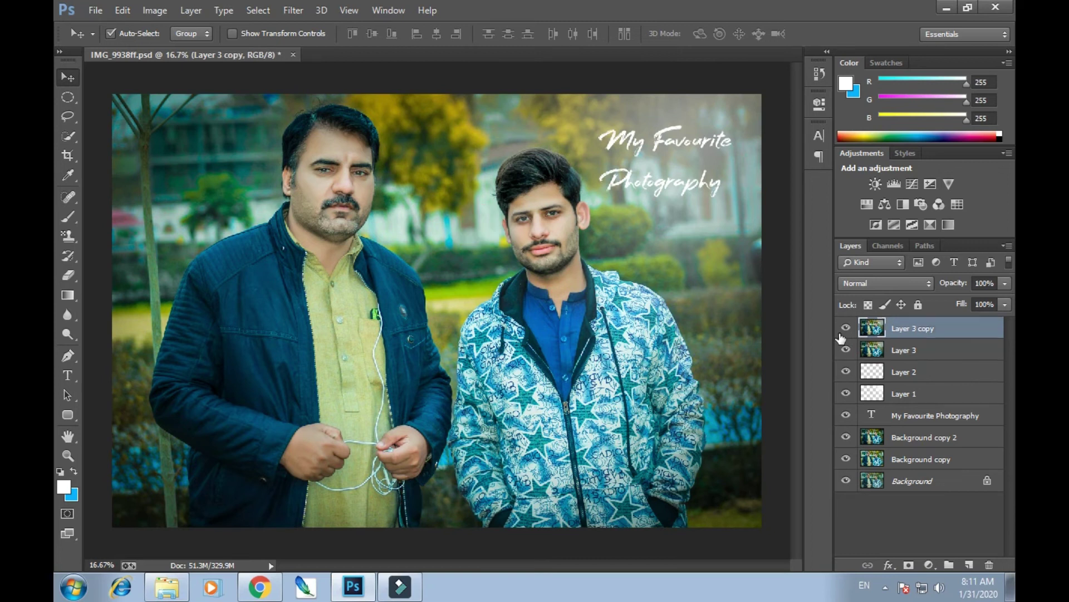
Shrink Layer 3 copy slightly and tilt it clockwise with Free Transform
{"action": "key", "text": "ctrl+t"}
{"action": "left_click_drag", "start_coordinate": [762, 95], "coordinate": [782, 137]}
{"action": "double_click", "coordinate": [683, 170]}
Duplicate Layer 3 copy and tilt the duplicate counterclockwise with Free Transform
{"action": "left_click", "coordinate": [953, 329]}
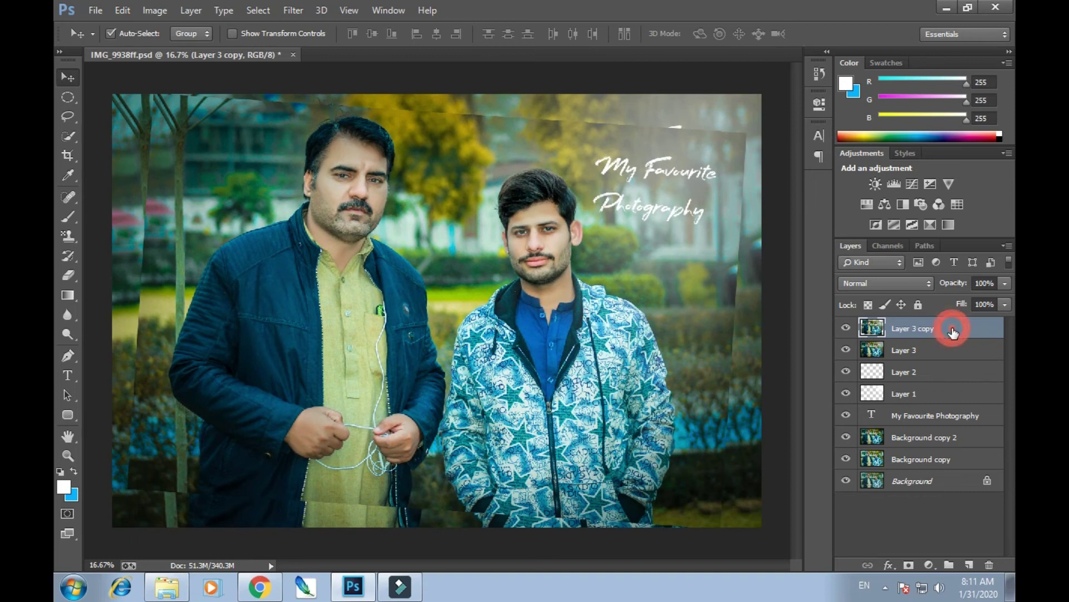
{"action": "key", "text": "ctrl+j"}
{"action": "key", "text": "ctrl+t"}
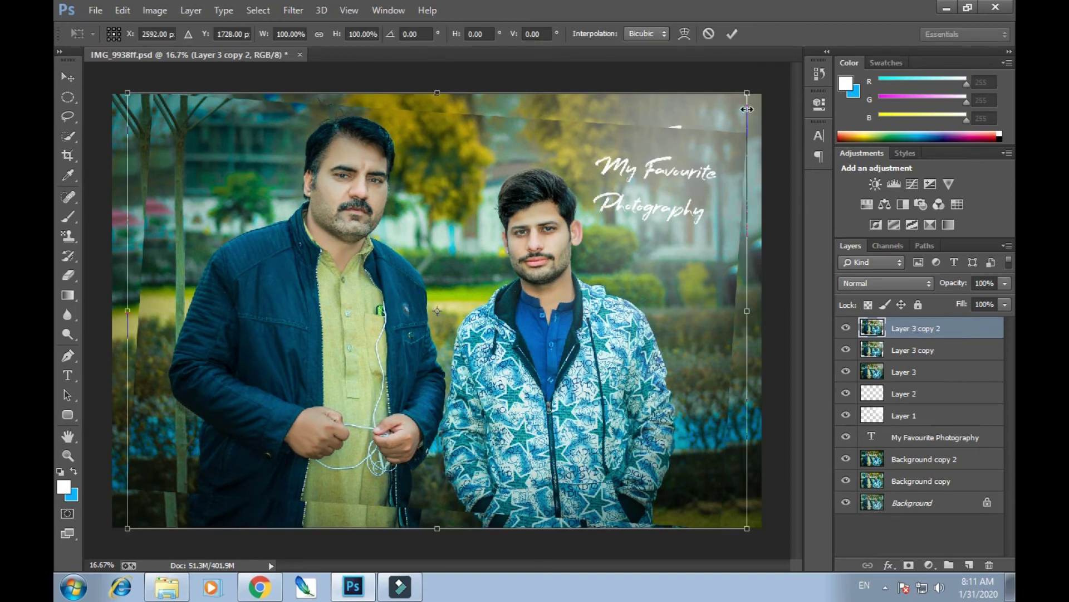
{"action": "left_click_drag", "start_coordinate": [757, 96], "coordinate": [741, 55]}
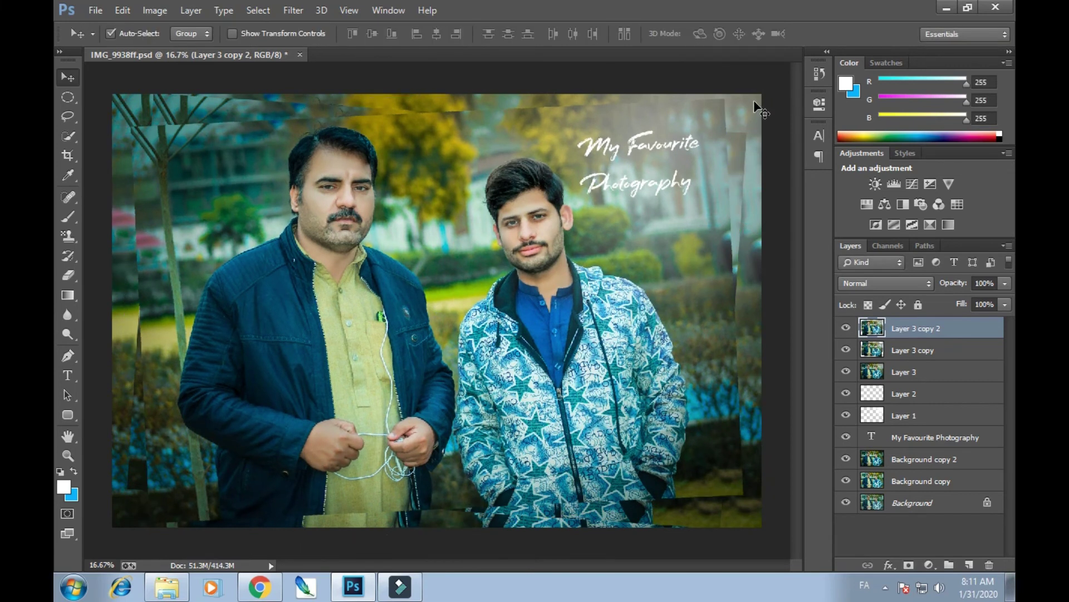
Try a Gaussian Blur with a 16.8 px radius on Layer 3 and undo it
{"action": "left_click", "coordinate": [760, 109]}
{"action": "left_click", "coordinate": [293, 10]}
{"action": "mouse_move", "coordinate": [310, 195]}
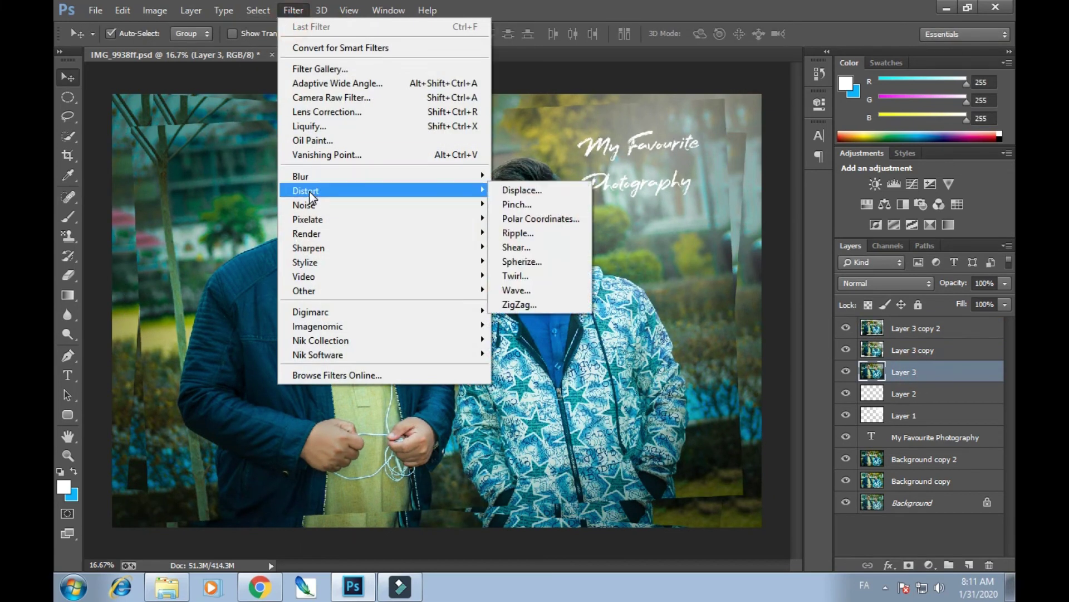
{"action": "mouse_move", "coordinate": [301, 176]}
{"action": "left_click", "coordinate": [538, 279]}
{"action": "left_click_drag", "start_coordinate": [460, 341], "coordinate": [489, 339]}
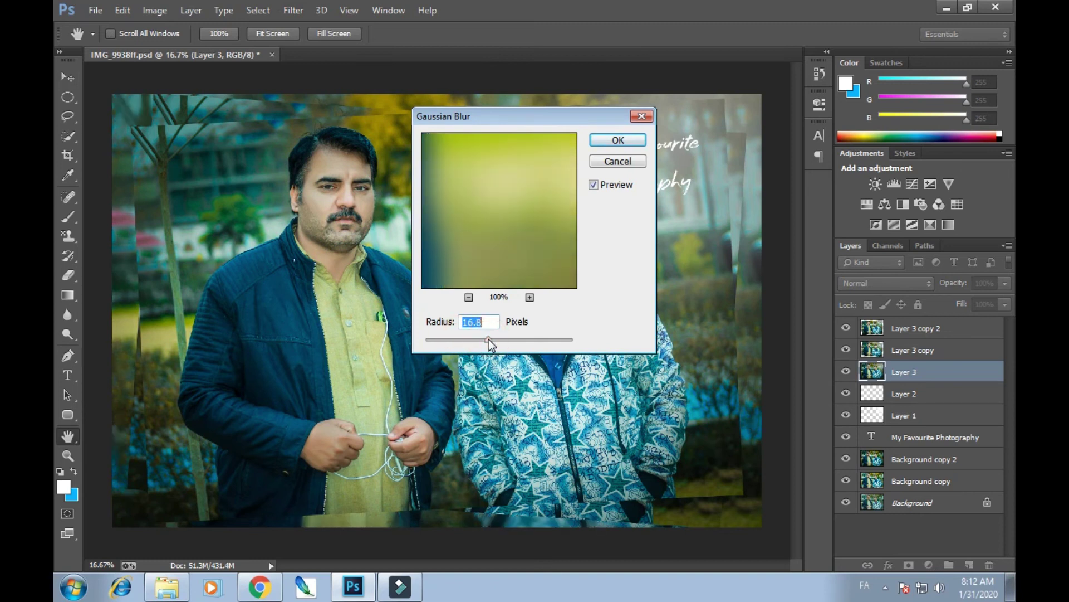
{"action": "left_click", "coordinate": [618, 141]}
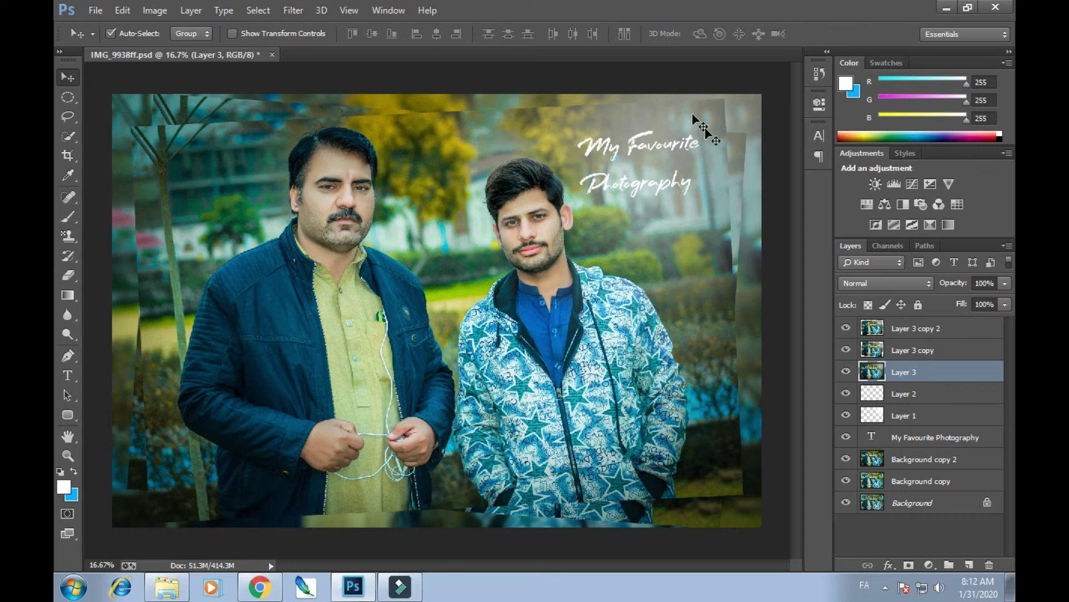
{"action": "key", "text": "ctrl+z"}
Scale Layer 3 copy 2 down to about 90% around its centre with Free Transform
{"action": "left_click", "coordinate": [737, 153]}
{"action": "left_click", "coordinate": [640, 165]}
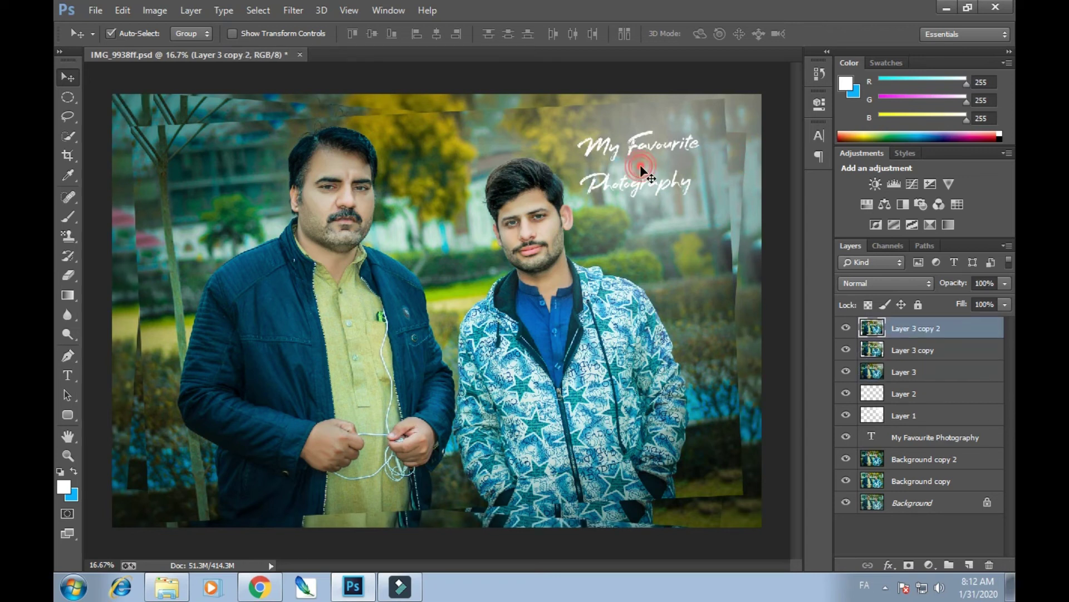
{"action": "key", "text": "ctrl+t"}
{"action": "left_click_drag", "start_coordinate": [743, 99], "coordinate": [716, 118]}
{"action": "key", "text": "Return"}
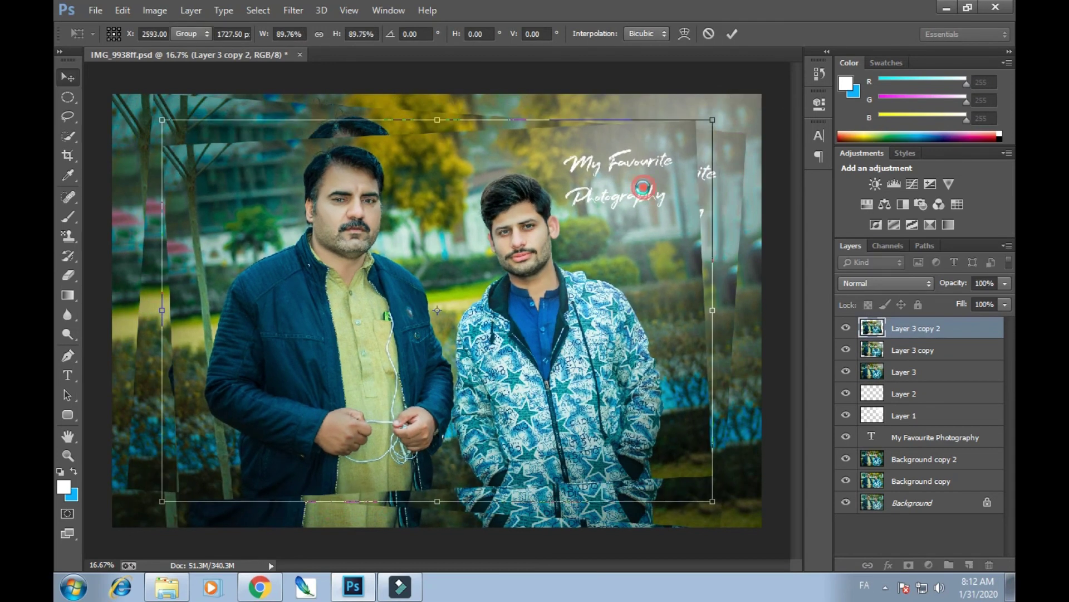
Apply the last-used Gaussian Blur to Layer 3 copy and toggle its visibility to compare
{"action": "left_click", "coordinate": [724, 176]}
{"action": "left_click", "coordinate": [294, 10]}
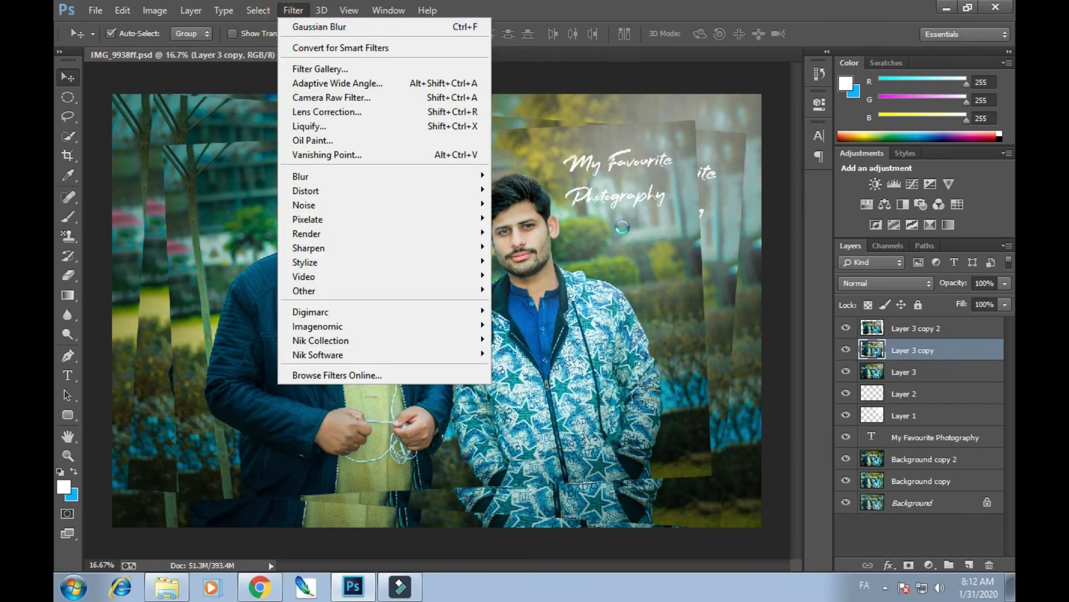
{"action": "left_click", "coordinate": [323, 27]}
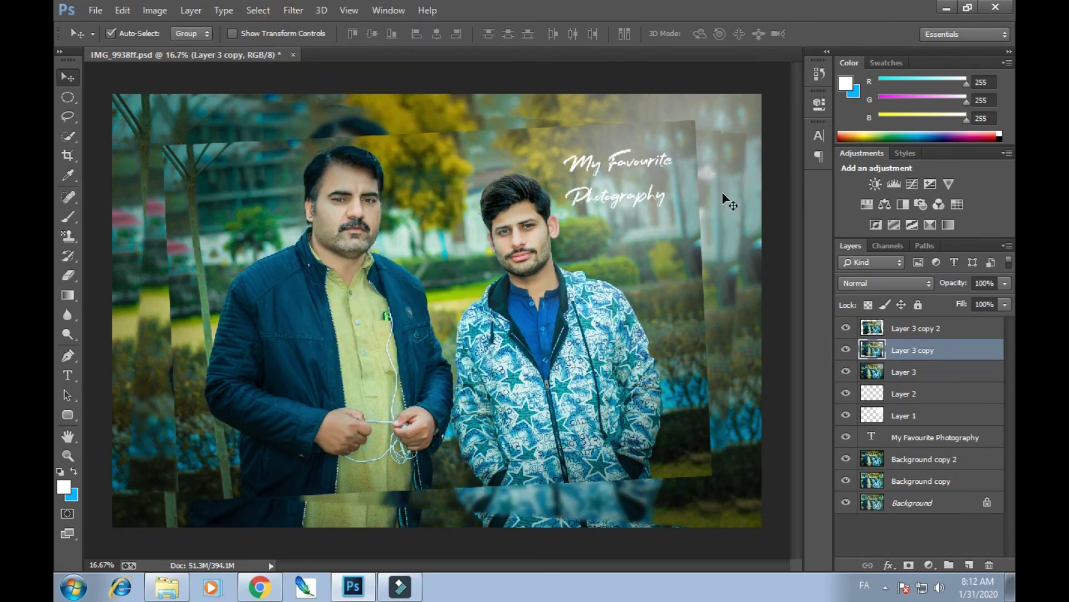
{"action": "left_click", "coordinate": [846, 350]}
{"action": "left_click", "coordinate": [846, 350]}
Add a Stroke layer style to Layer 3 copy 2 and set the stroke colour to white
{"action": "left_click", "coordinate": [483, 256]}
{"action": "left_click", "coordinate": [906, 566]}
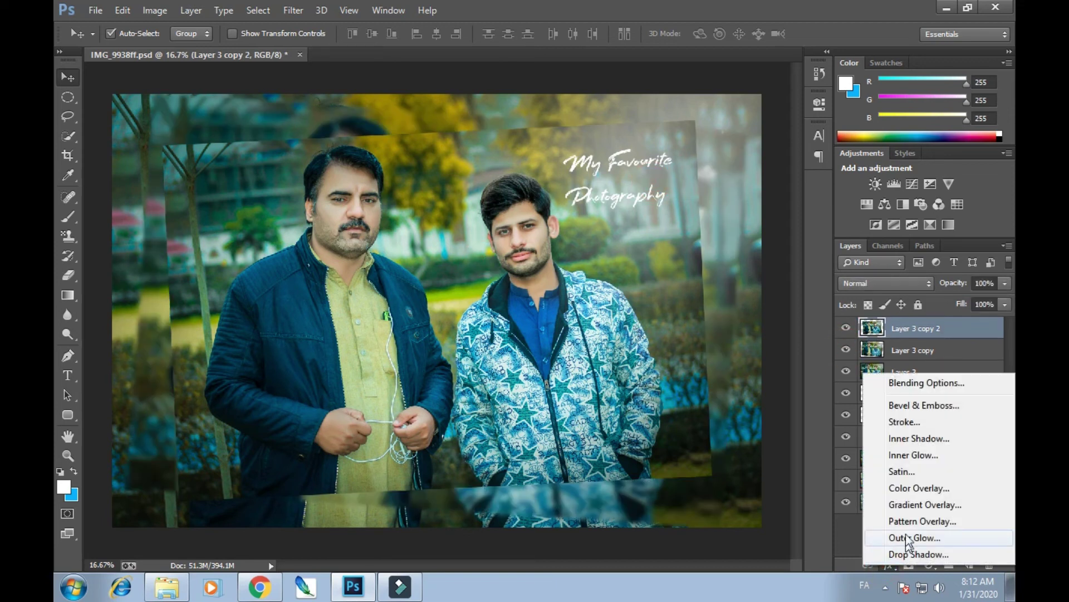
{"action": "left_click", "coordinate": [895, 422]}
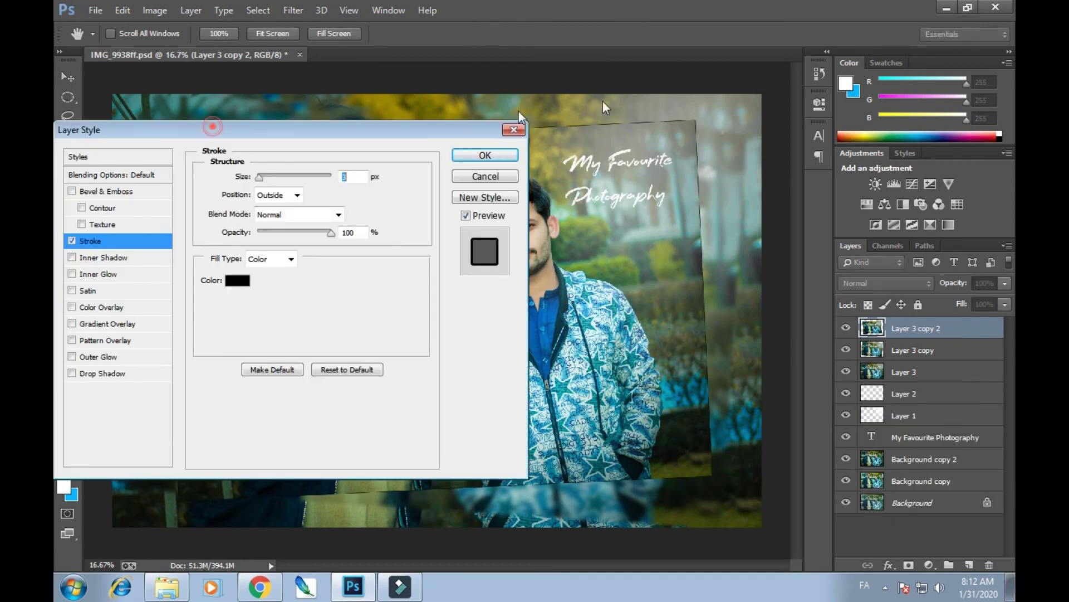
{"action": "left_click_drag", "start_coordinate": [490, 129], "coordinate": [908, 96]}
{"action": "left_click", "coordinate": [653, 246]}
{"action": "left_click", "coordinate": [527, 88]}
{"action": "left_click", "coordinate": [871, 75]}
Set the stroke position on Layer 3 copy 2 to Center, adjust its size slightly and apply the layer style
{"action": "left_click", "coordinate": [694, 161]}
{"action": "left_click", "coordinate": [693, 187]}
{"action": "left_click", "coordinate": [707, 160]}
{"action": "left_click", "coordinate": [691, 200]}
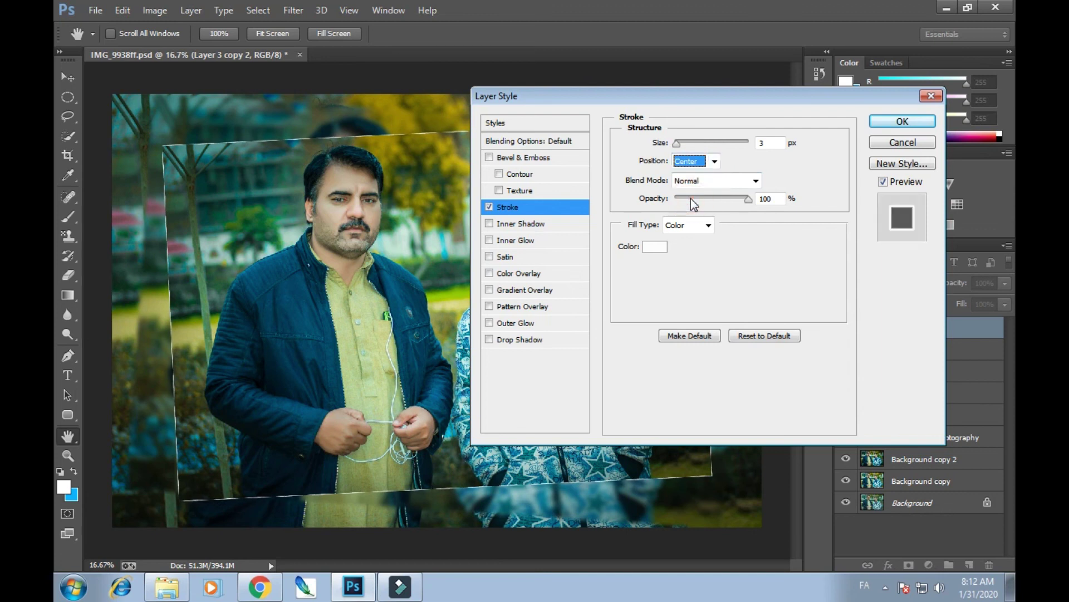
{"action": "left_click_drag", "start_coordinate": [678, 144], "coordinate": [681, 144]}
{"action": "left_click", "coordinate": [902, 121]}
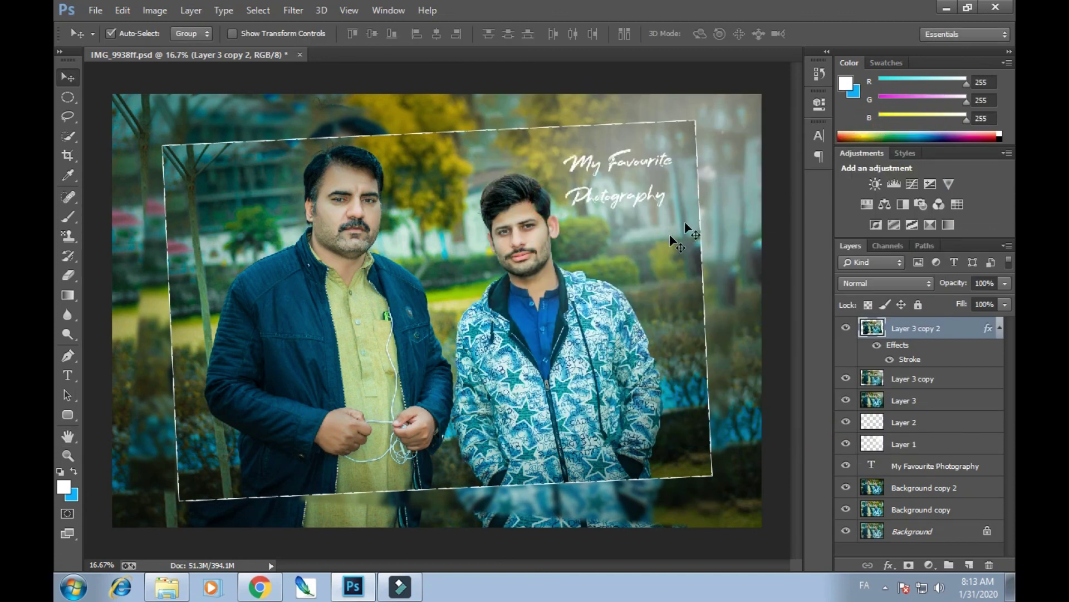
Add a Stroke layer style to Layer 3 copy and set the stroke colour to white
{"action": "left_click", "coordinate": [904, 382]}
{"action": "left_click", "coordinate": [889, 567]}
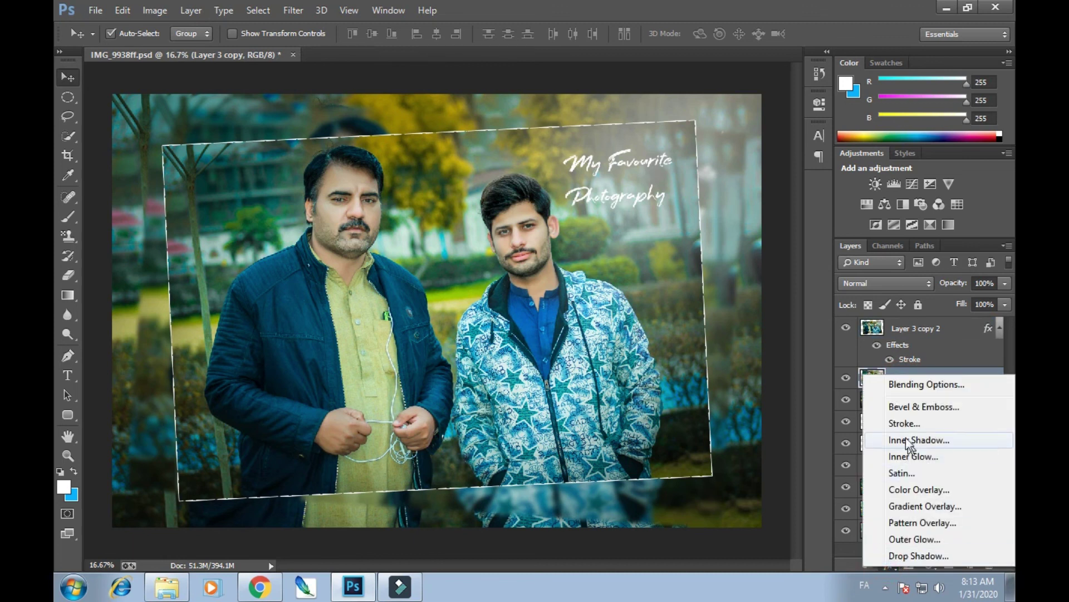
{"action": "left_click", "coordinate": [904, 420]}
{"action": "left_click", "coordinate": [646, 313]}
{"action": "left_click", "coordinate": [528, 87]}
{"action": "left_click", "coordinate": [858, 76]}
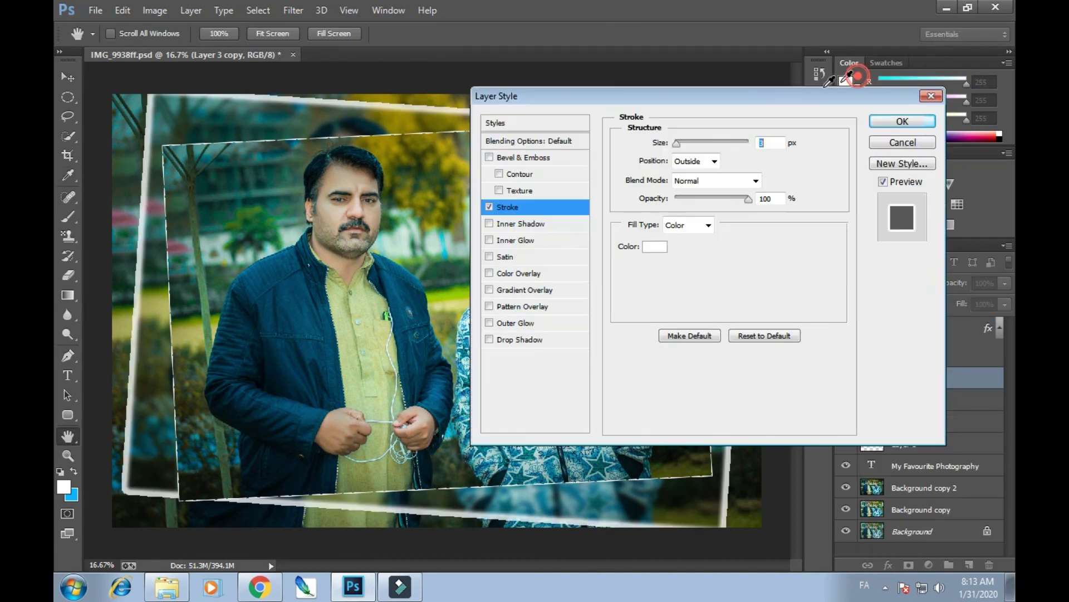
Try the Inside and Center positions for Layer 3 copy's stroke and return it to Outside
{"action": "left_click", "coordinate": [716, 162]}
{"action": "left_click", "coordinate": [695, 182]}
{"action": "left_click", "coordinate": [709, 162]}
{"action": "left_click", "coordinate": [714, 161]}
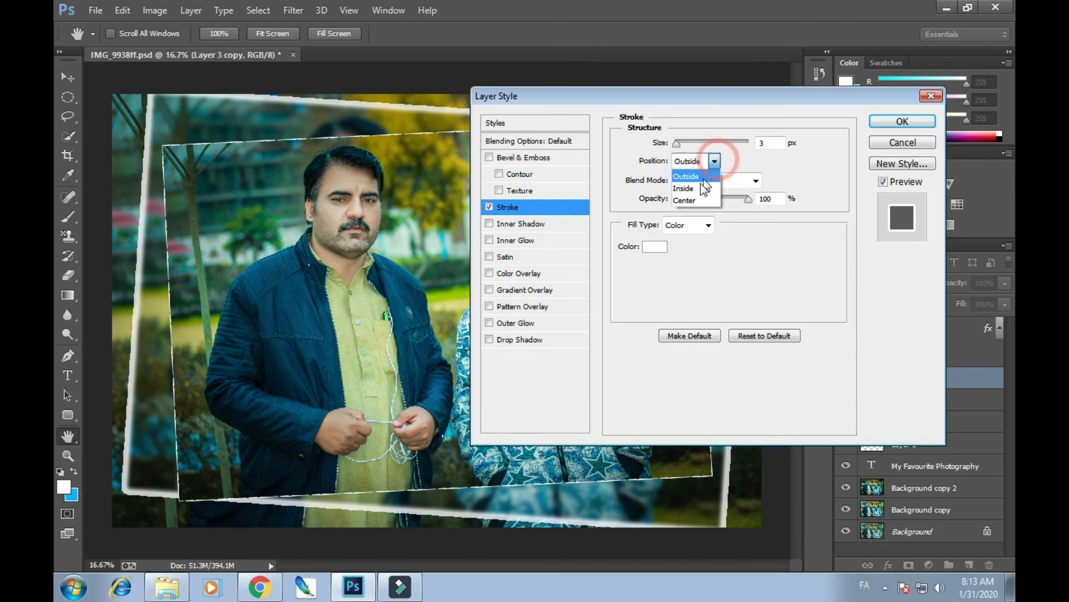
{"action": "left_click", "coordinate": [698, 188]}
{"action": "left_click", "coordinate": [714, 161]}
{"action": "left_click", "coordinate": [700, 200]}
{"action": "left_click", "coordinate": [713, 161]}
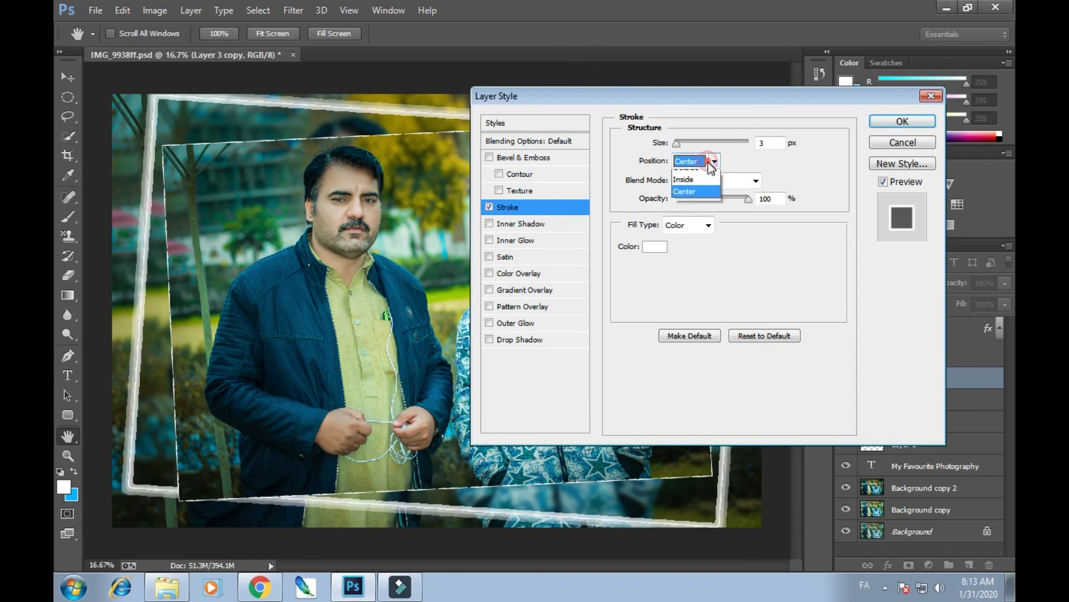
{"action": "left_click", "coordinate": [703, 169]}
Set Layer 3 copy's stroke size to 1 px, apply the layer style and save the document
{"action": "left_click_drag", "start_coordinate": [676, 144], "coordinate": [673, 144]}
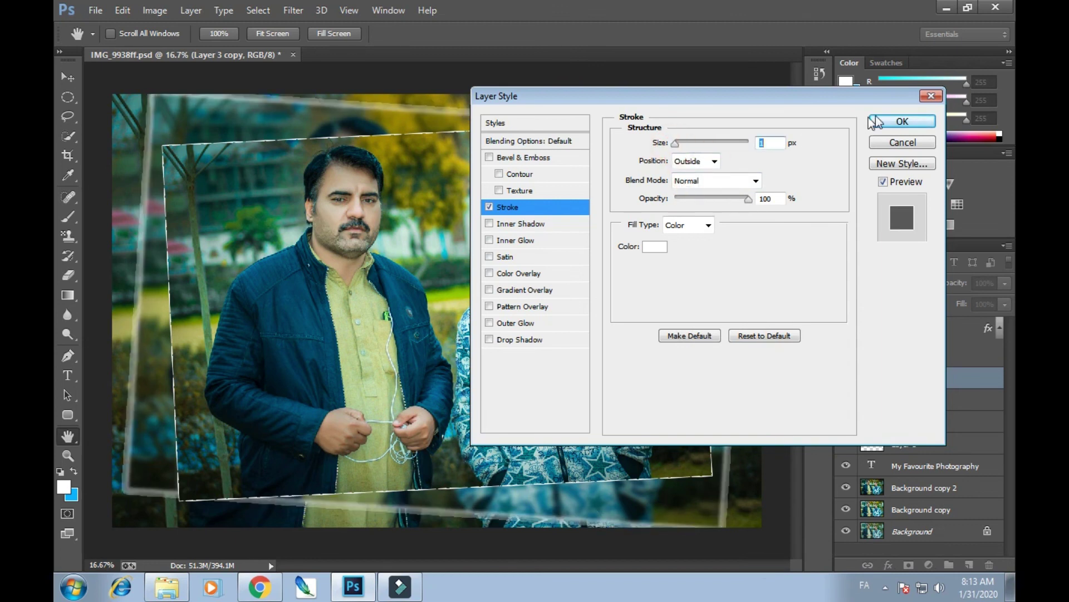
{"action": "left_click", "coordinate": [902, 121]}
{"action": "key", "text": "ctrl+s"}
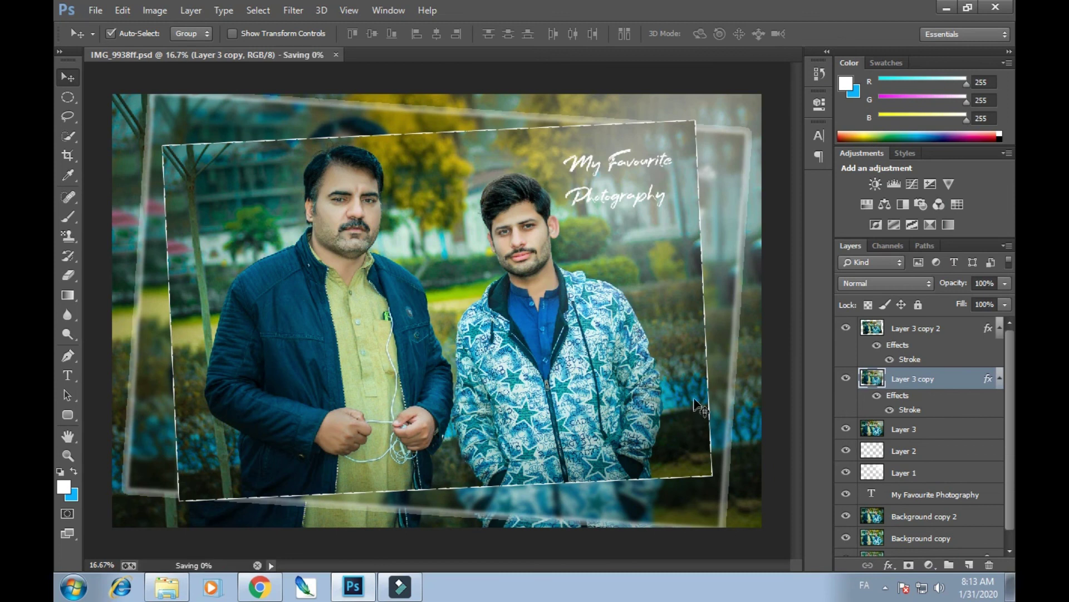
Rotate Layer 3 copy about 6.3° clockwise with Free Transform
{"action": "key", "text": "ctrl+t"}
{"action": "left_click_drag", "start_coordinate": [772, 85], "coordinate": [764, 139]}
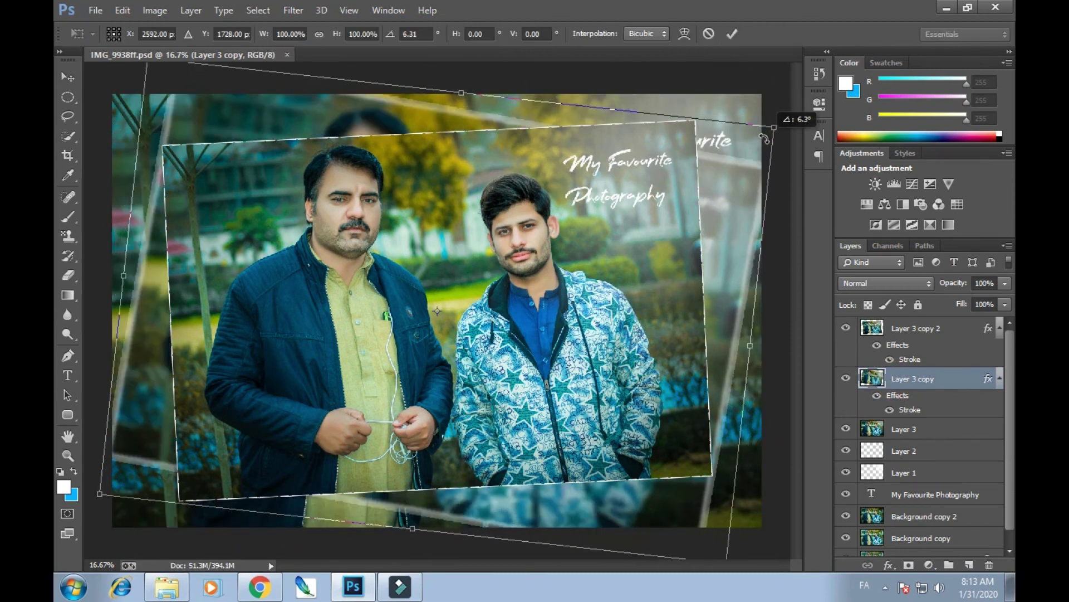
{"action": "key", "text": "Return"}
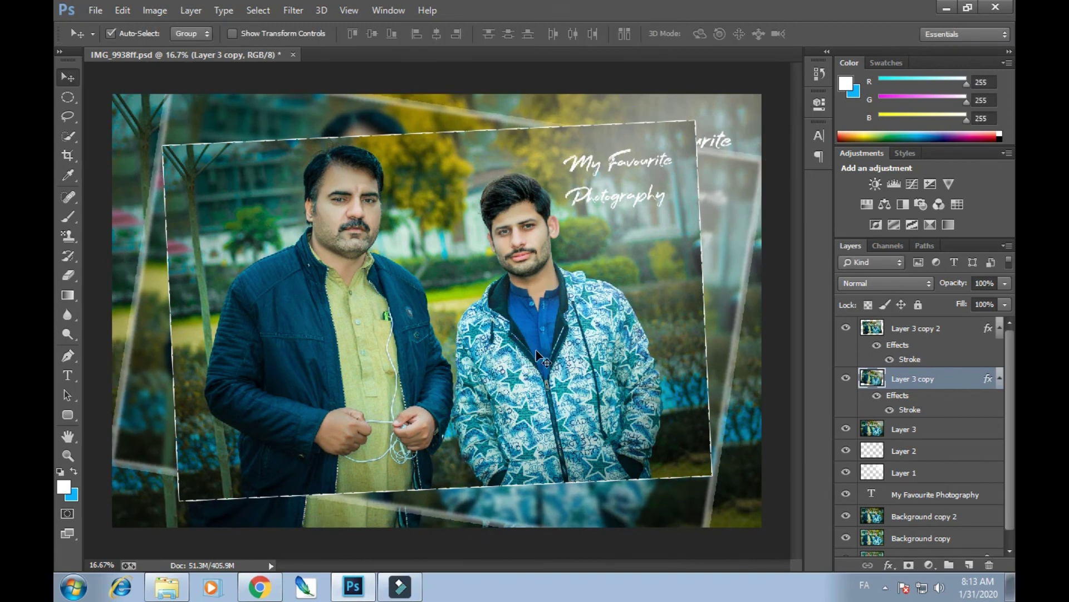